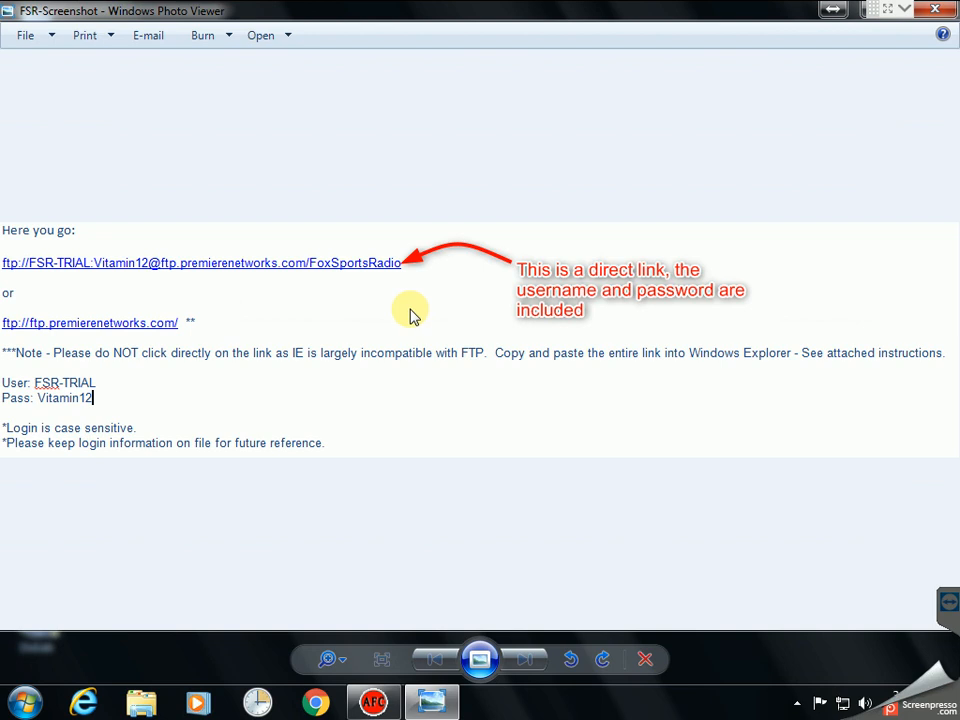
# After reading the e-mailed FTP login details, open a Windows Explorer window from the taskbar.
pyautogui.click(141, 701)
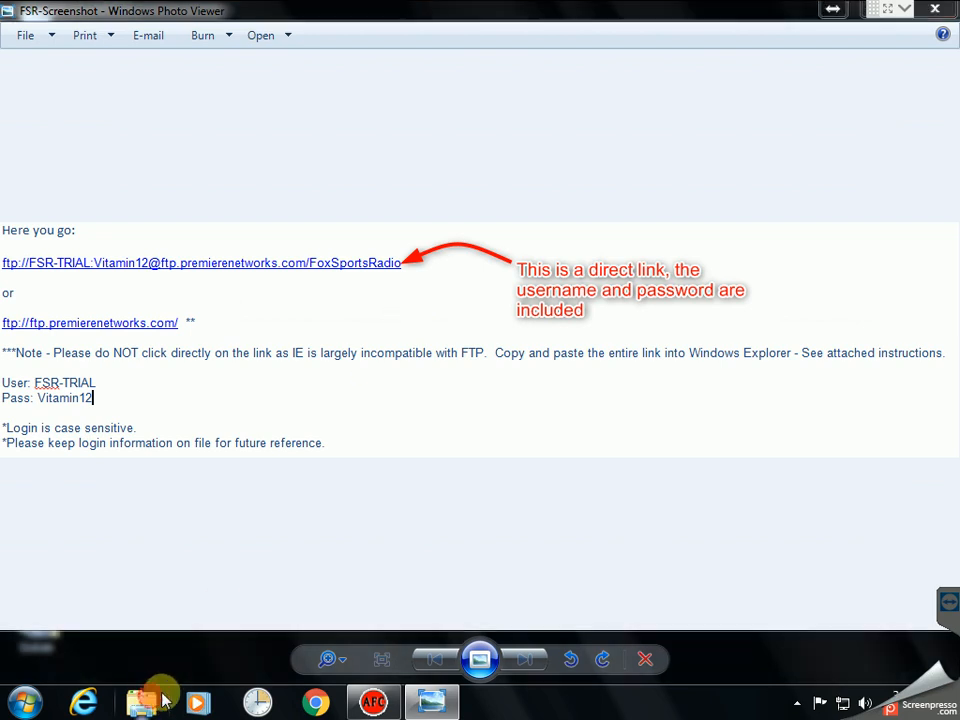
# Move the Explorer window aside and go to ftp://ftp.premierenetworks.com.
pyautogui.moveTo(321, 56); pyautogui.dragTo(555, 62)
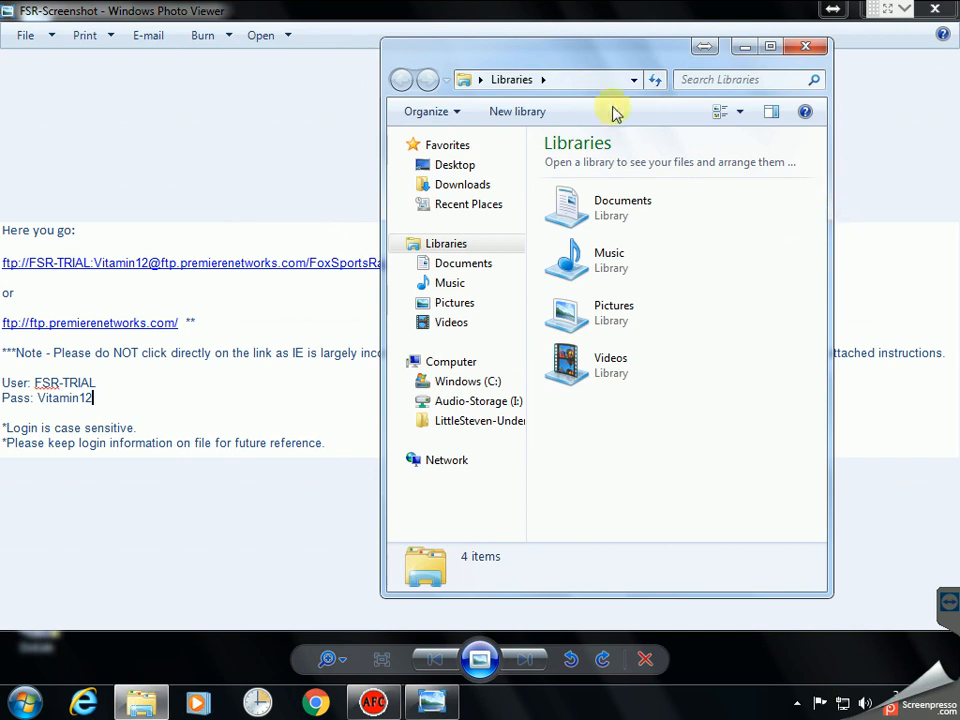
pyautogui.click(573, 80)
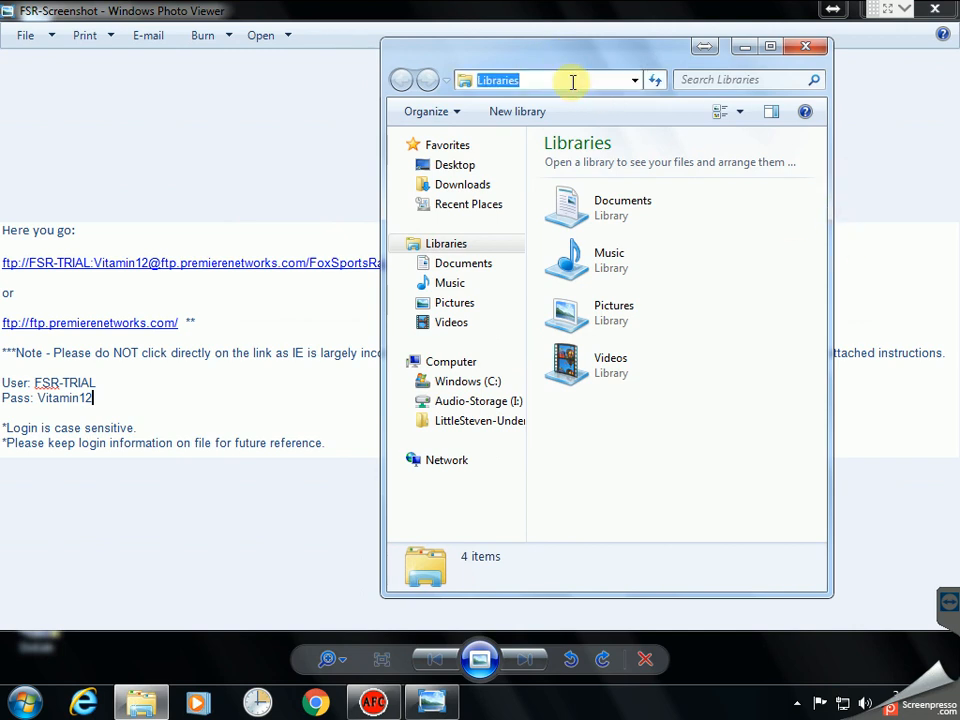
pyautogui.write('ftp:')
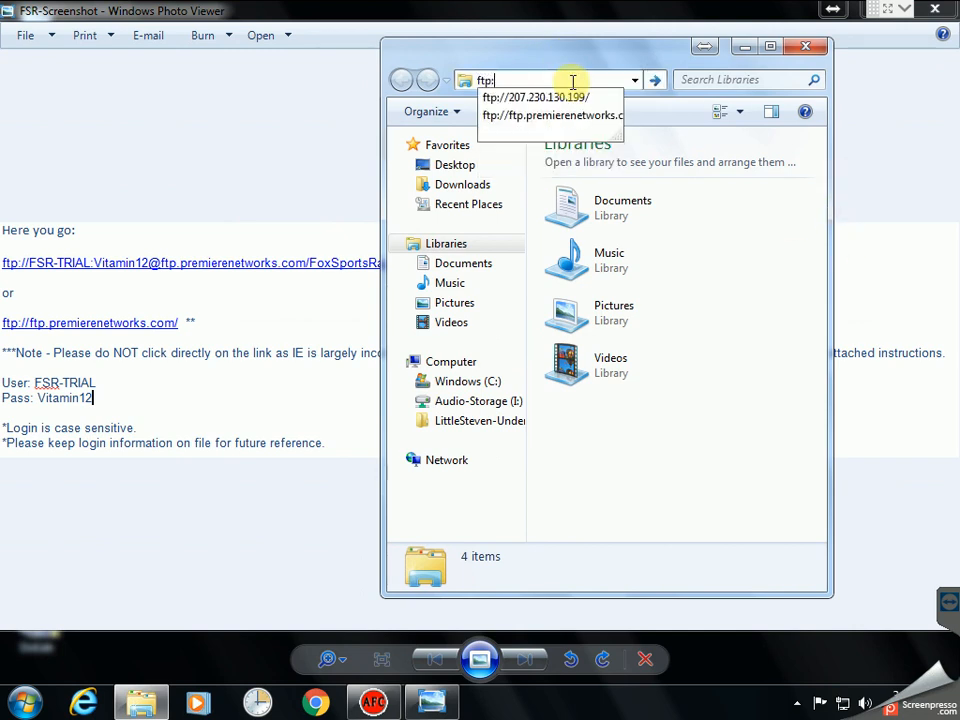
pyautogui.write('//ftp.')
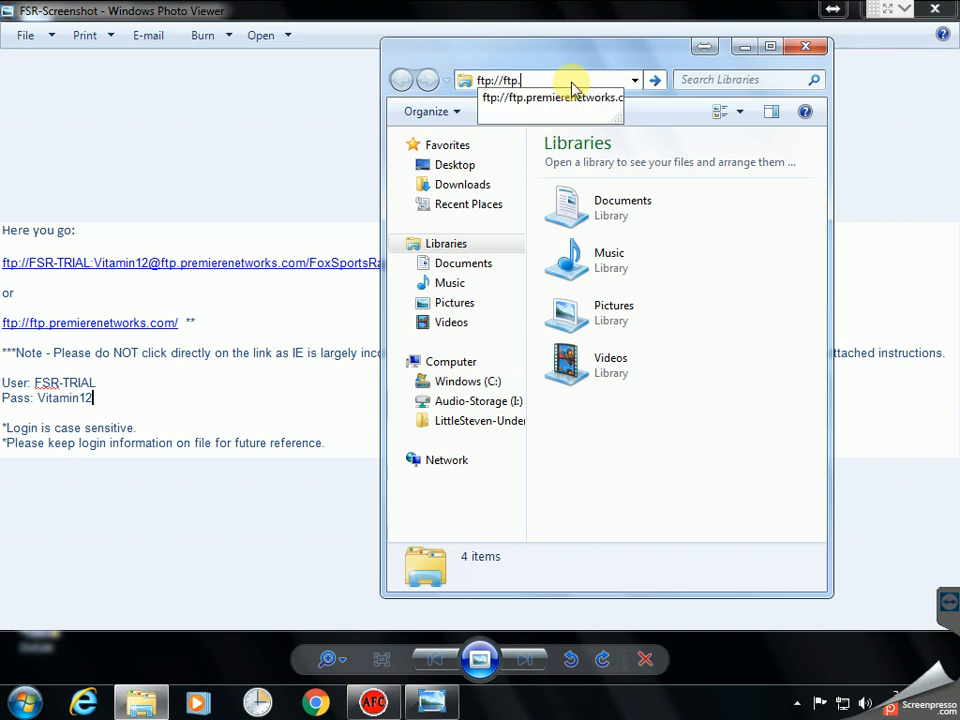
pyautogui.write('premierenetworks.com')
pyautogui.press('Return')
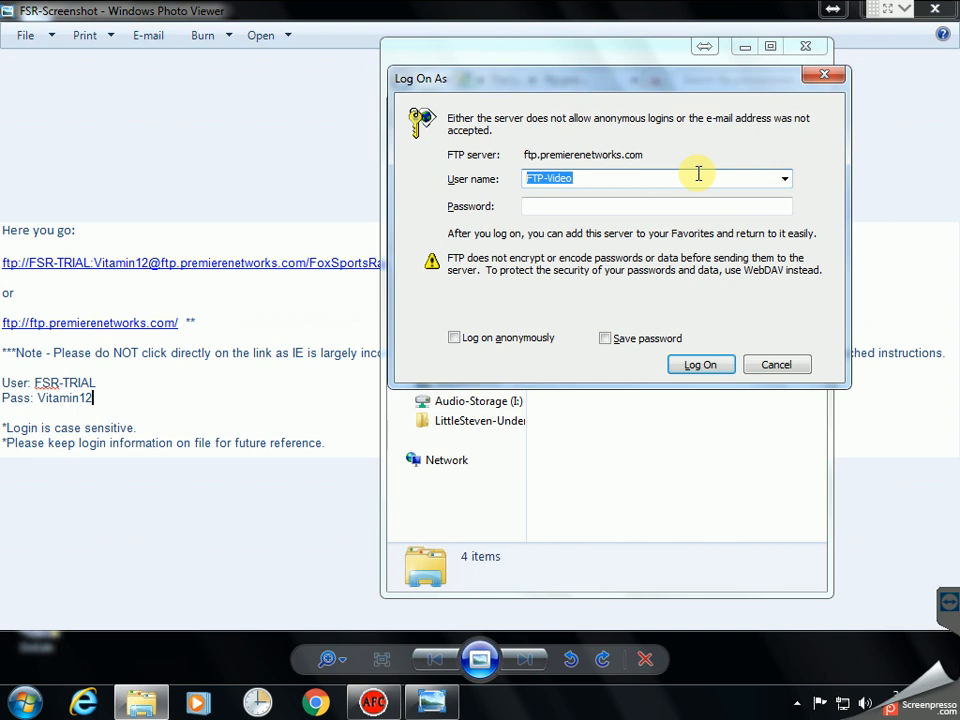
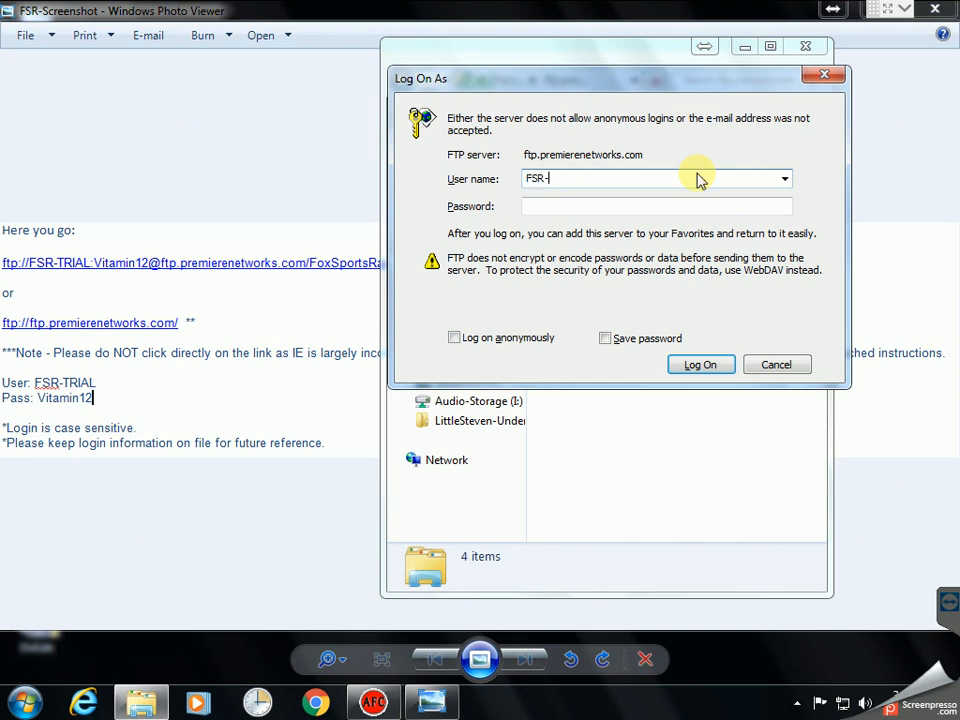
# Log on to the FTP server with the trial account's user name and password.
pyautogui.press('Tab')
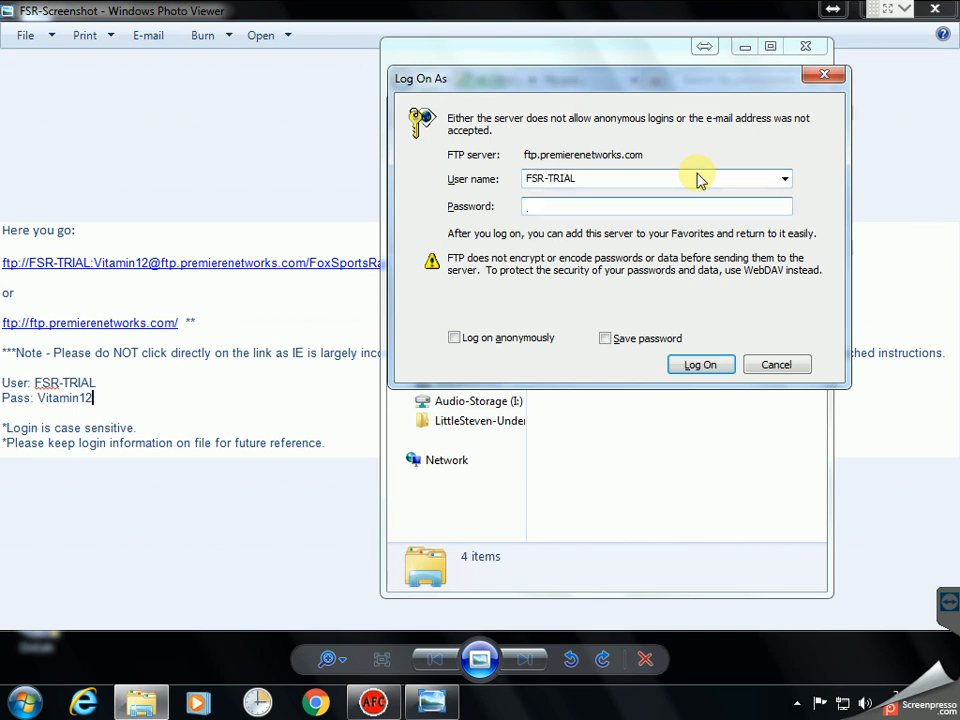
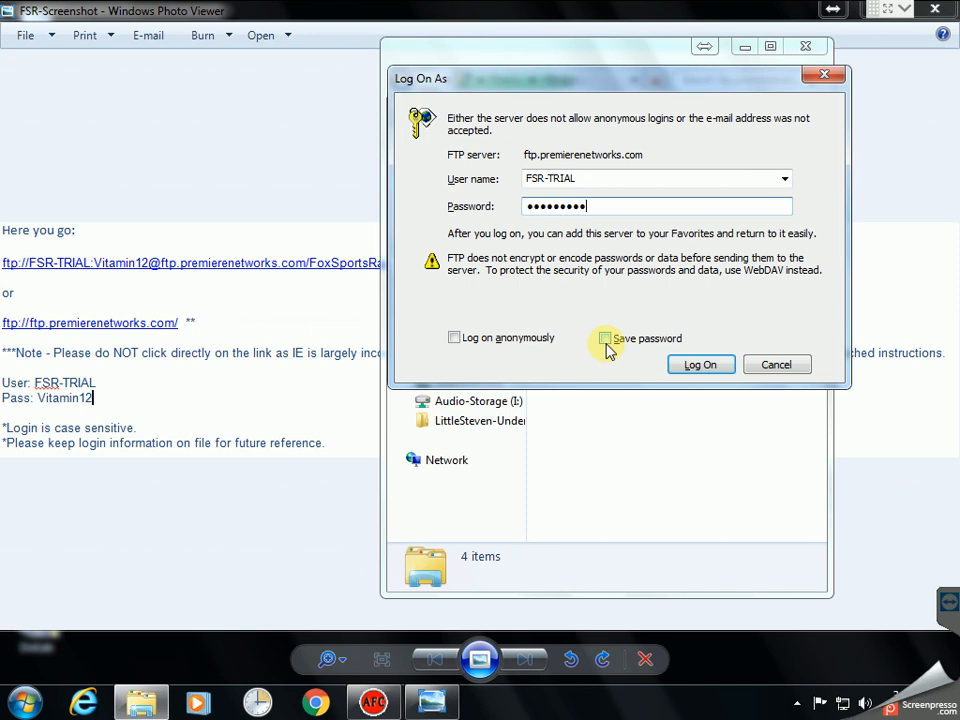
pyautogui.click(694, 368)
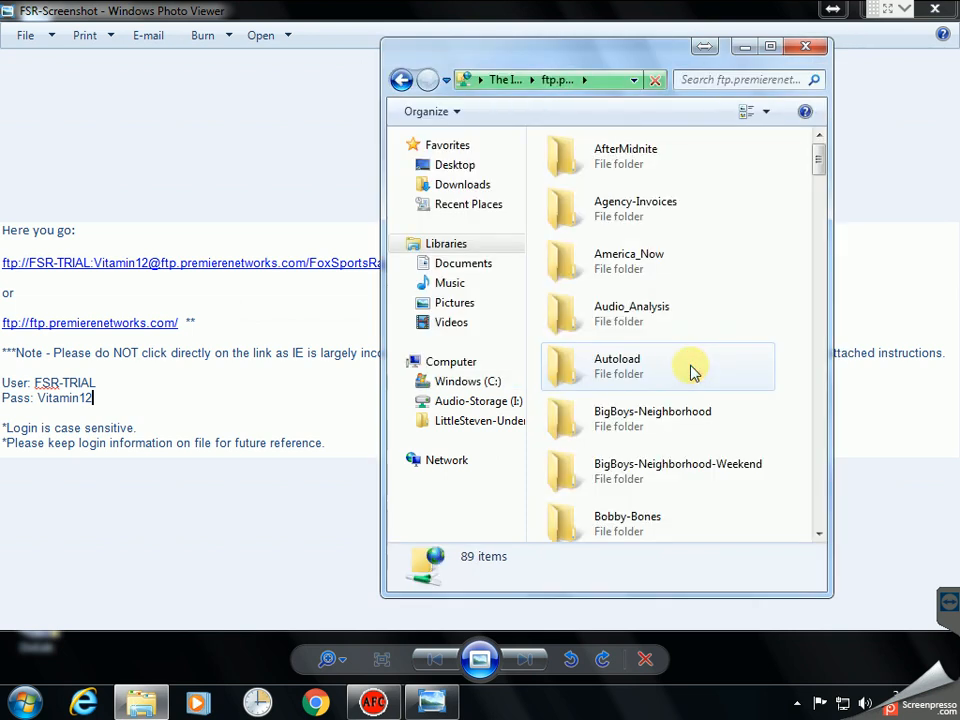
# Maximize Explorer, switch to Details view, and open the FoxSportsRadio folder.
pyautogui.click(770, 48)
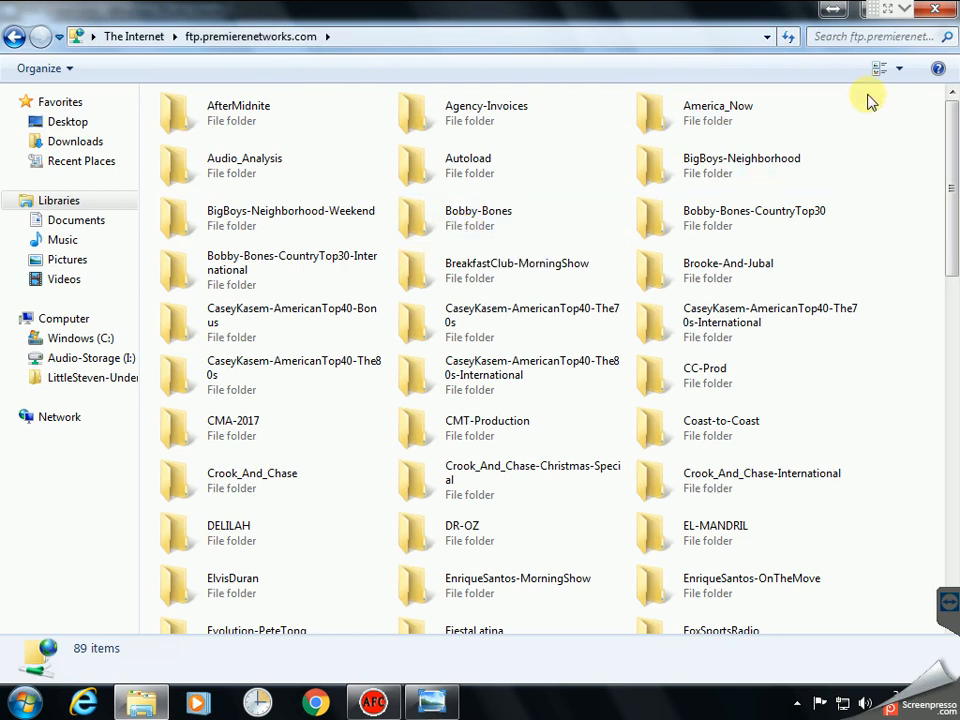
pyautogui.click(899, 68)
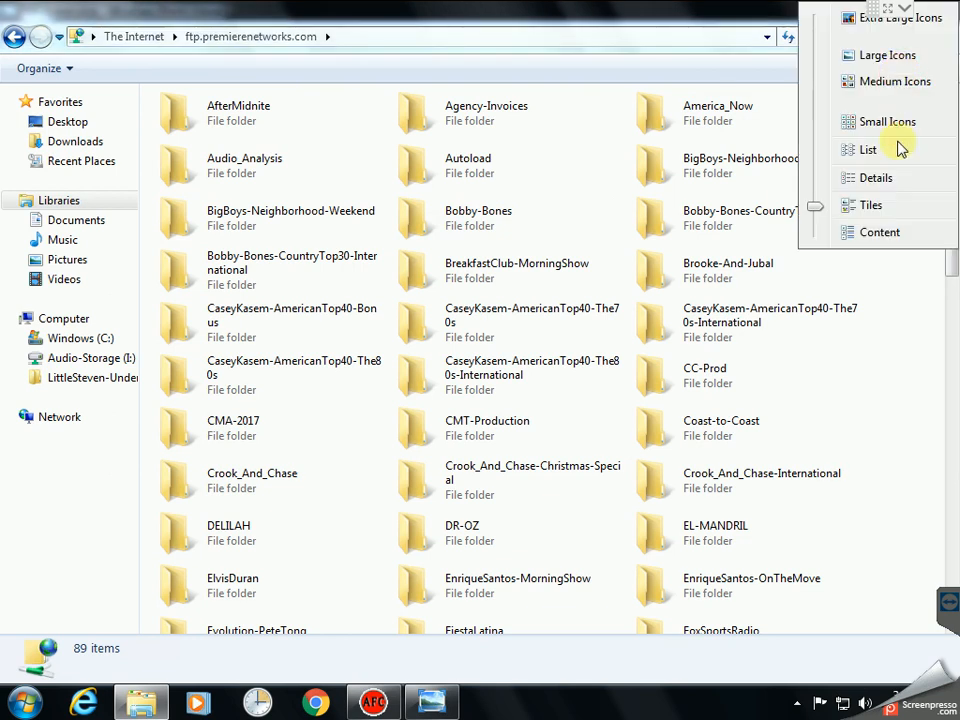
pyautogui.click(884, 179)
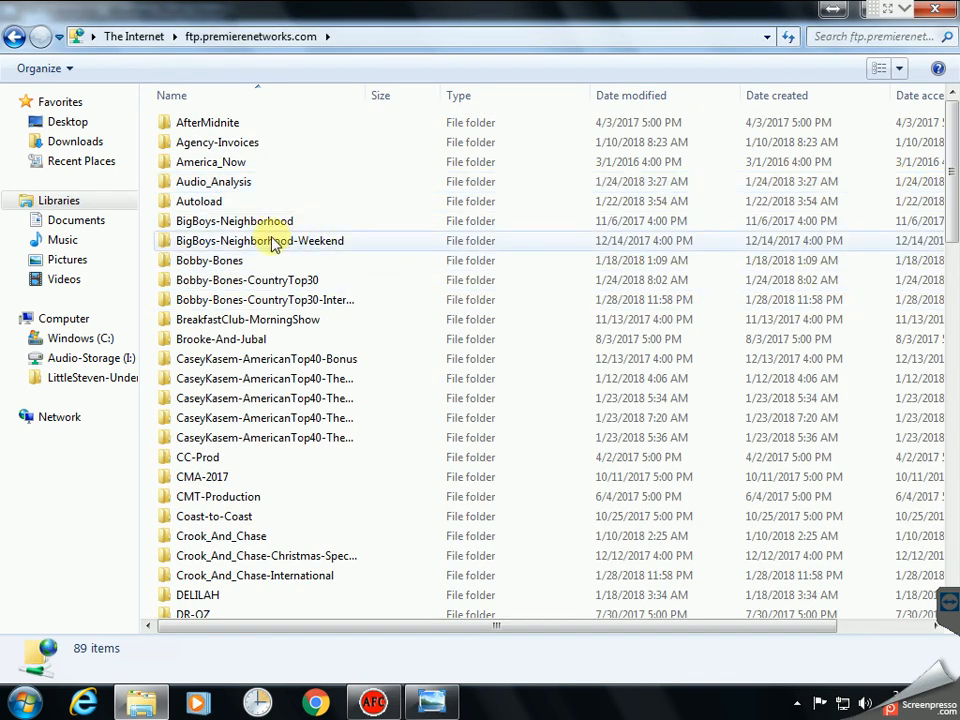
pyautogui.click(275, 243)
pyautogui.press('f')
pyautogui.press('f')
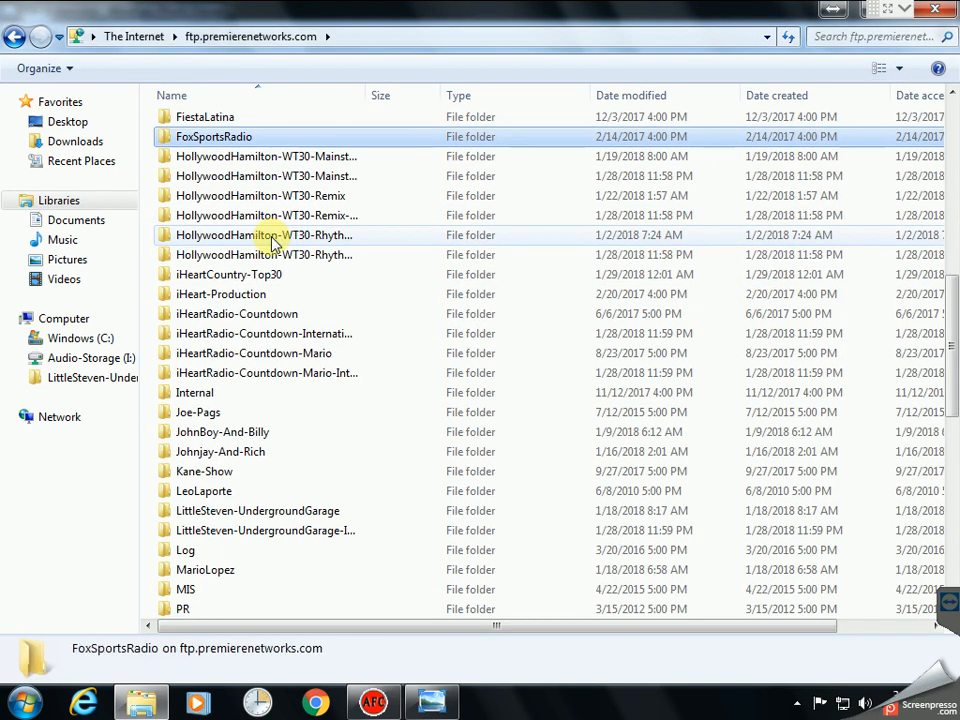
pyautogui.click(222, 138)
pyautogui.doubleClick(222, 138)
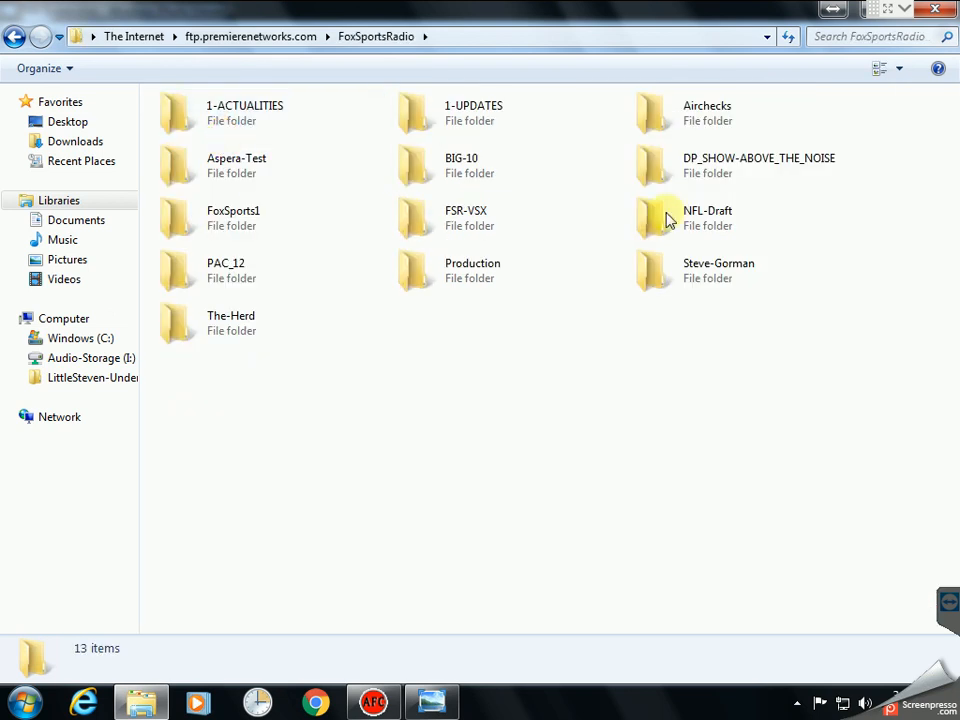
# Show FoxSportsRadio in Details view, auto-fit the Name column, and open 1-ACTUALITIES.
pyautogui.click(898, 68)
pyautogui.click(885, 175)
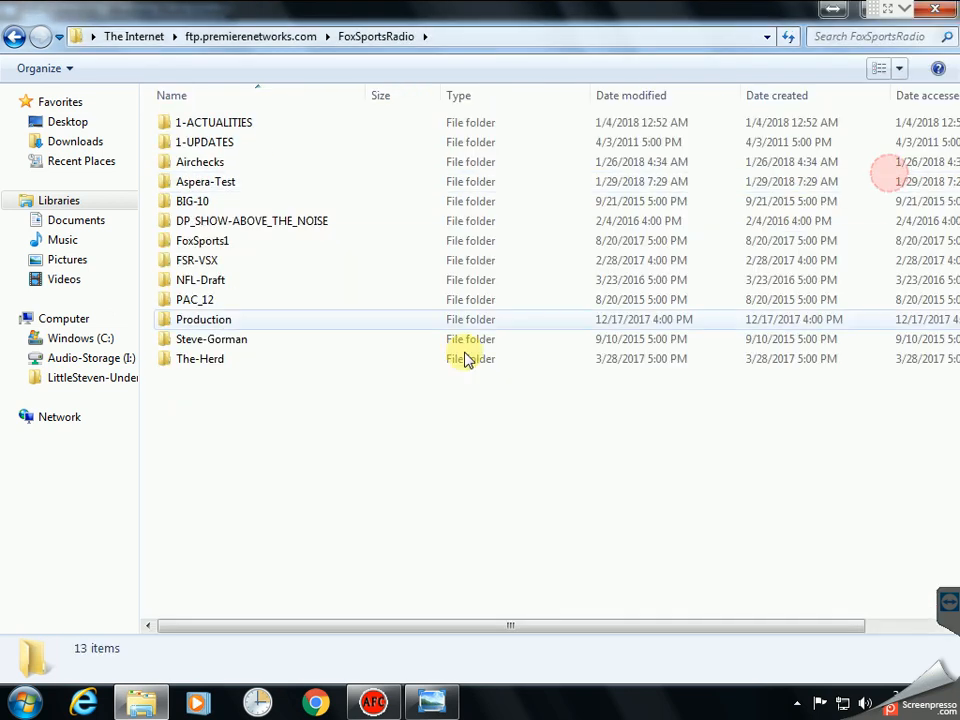
pyautogui.doubleClick(368, 95)
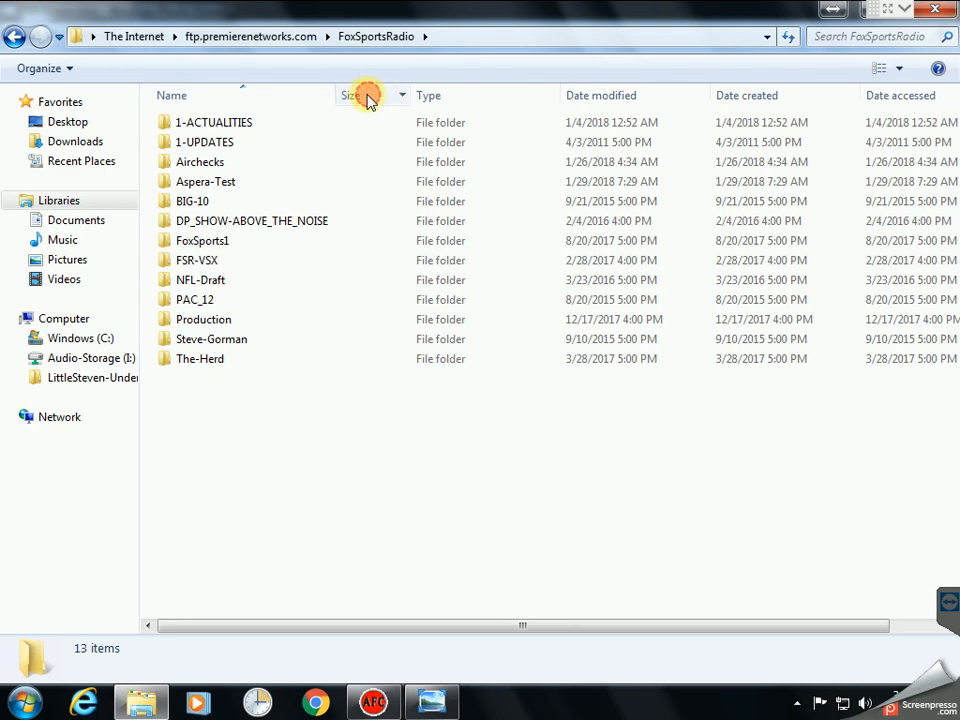
pyautogui.click(218, 124)
pyautogui.click(215, 142)
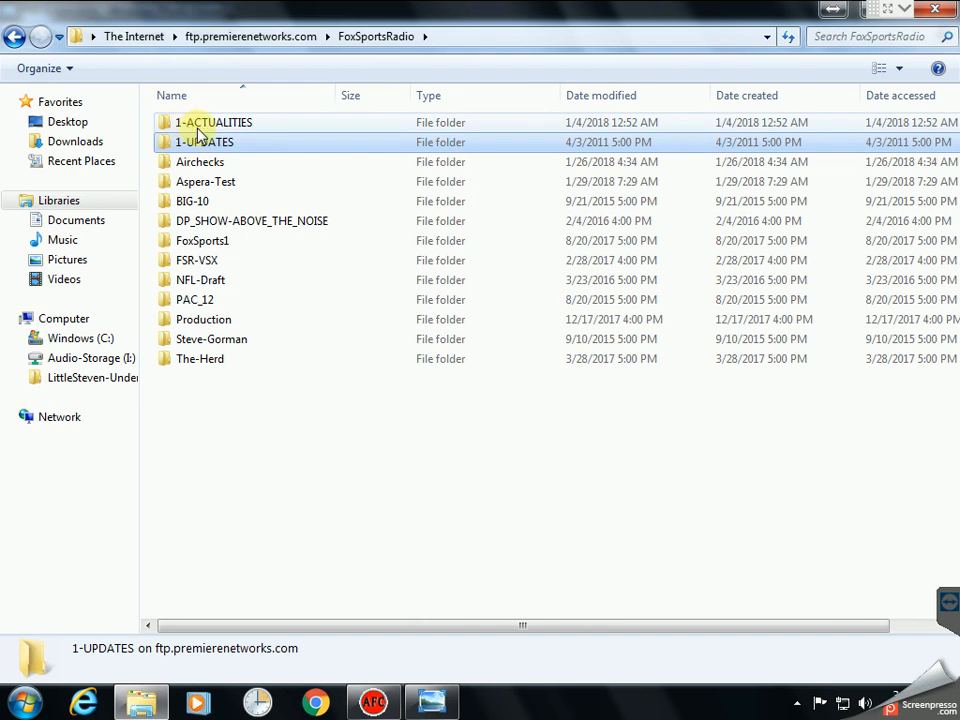
pyautogui.click(260, 494)
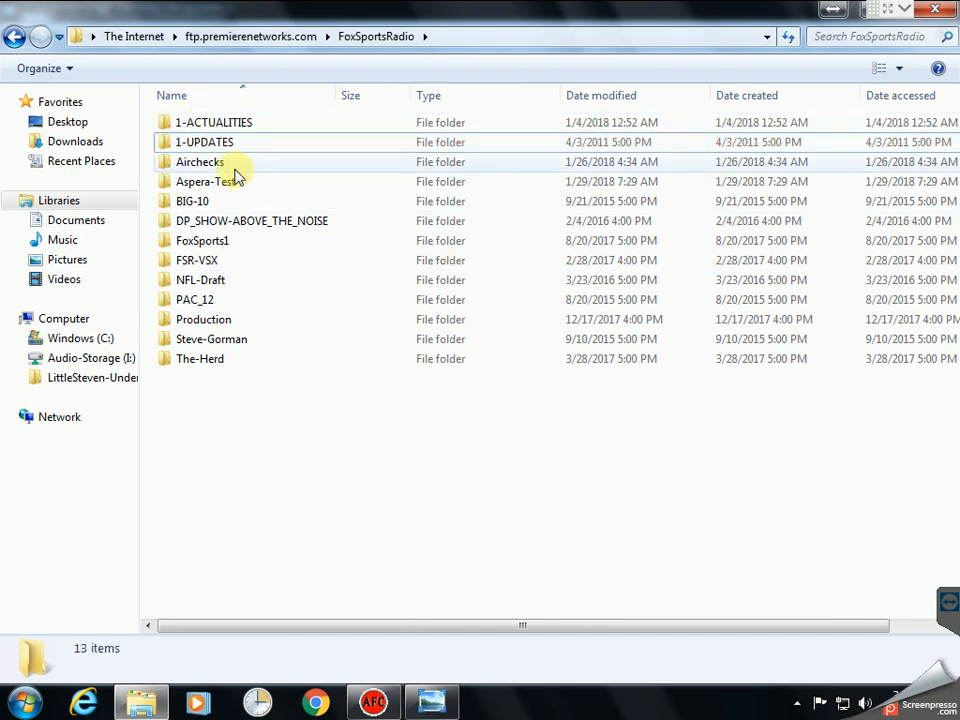
pyautogui.doubleClick(214, 124)
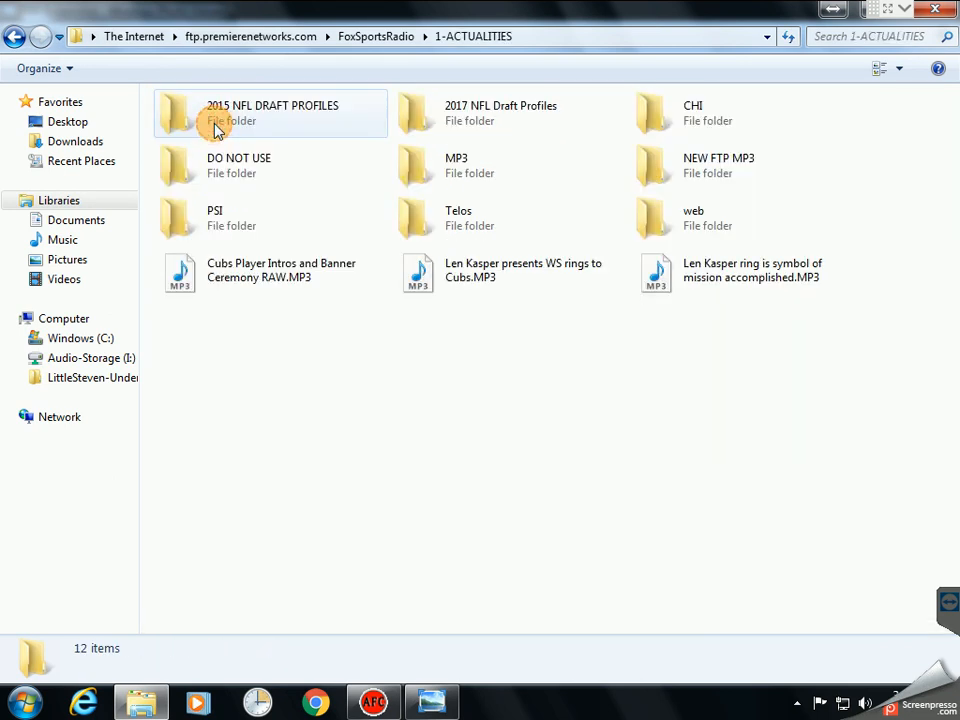
pyautogui.doubleClick(455, 168)
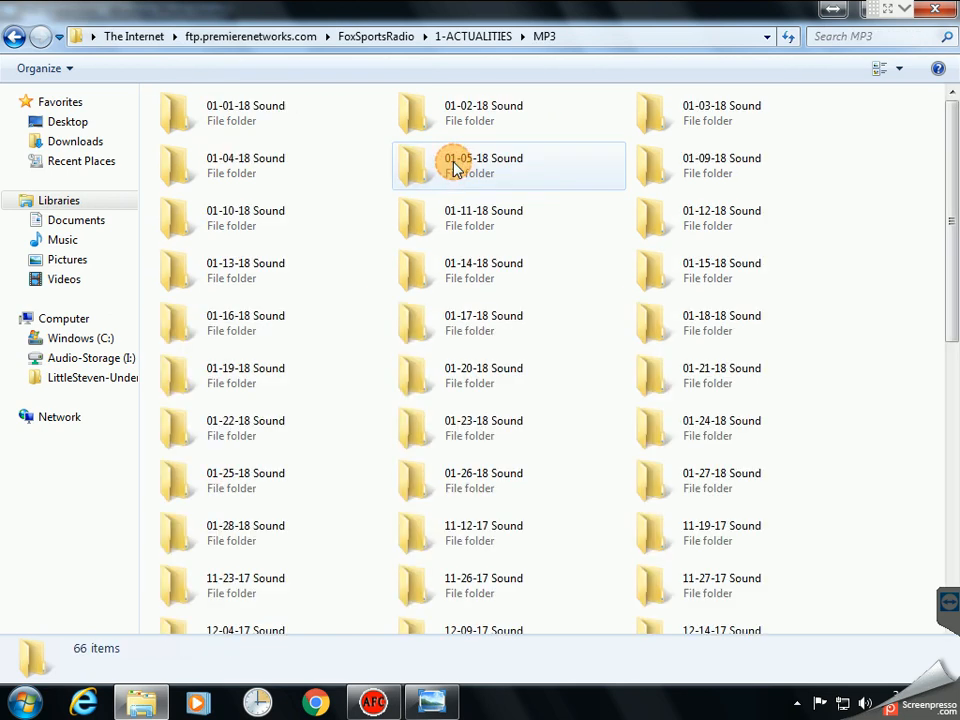
pyautogui.click(899, 68)
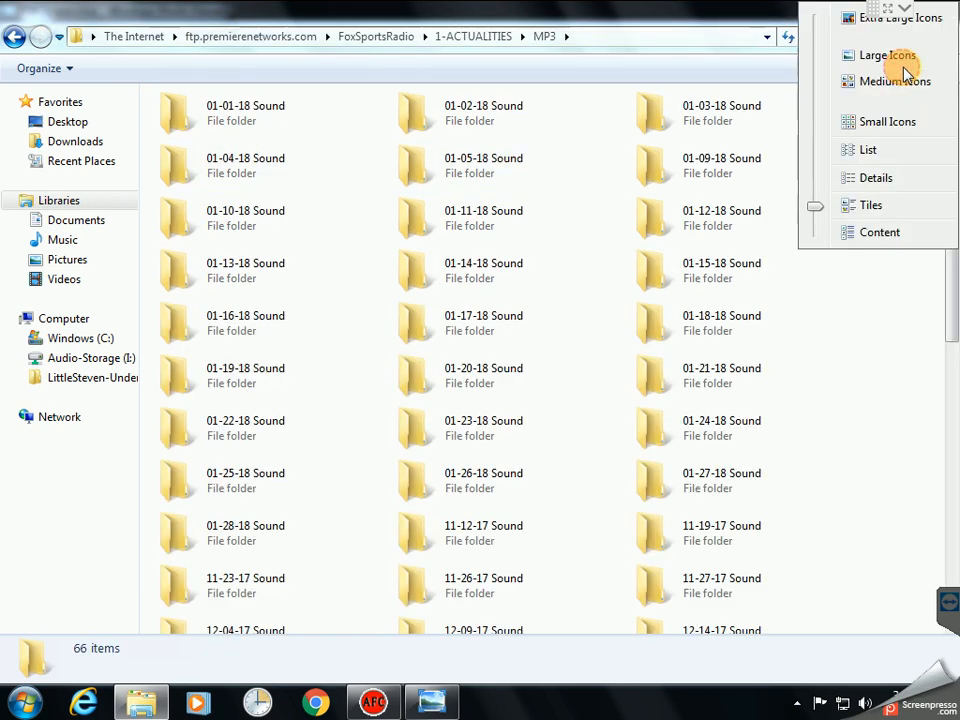
pyautogui.click(886, 178)
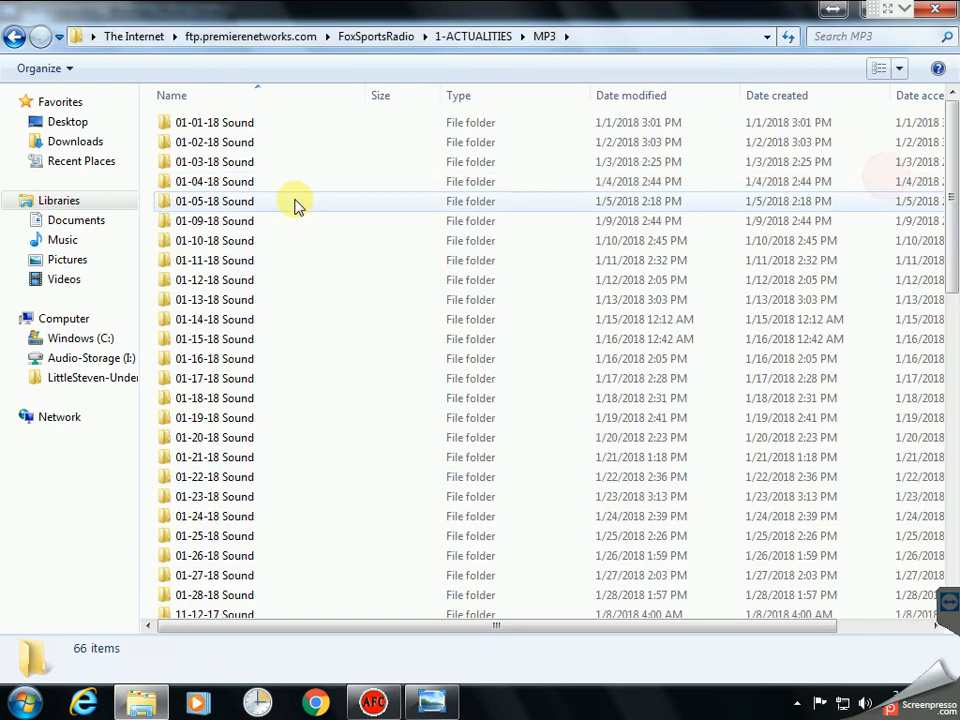
pyautogui.click(234, 146)
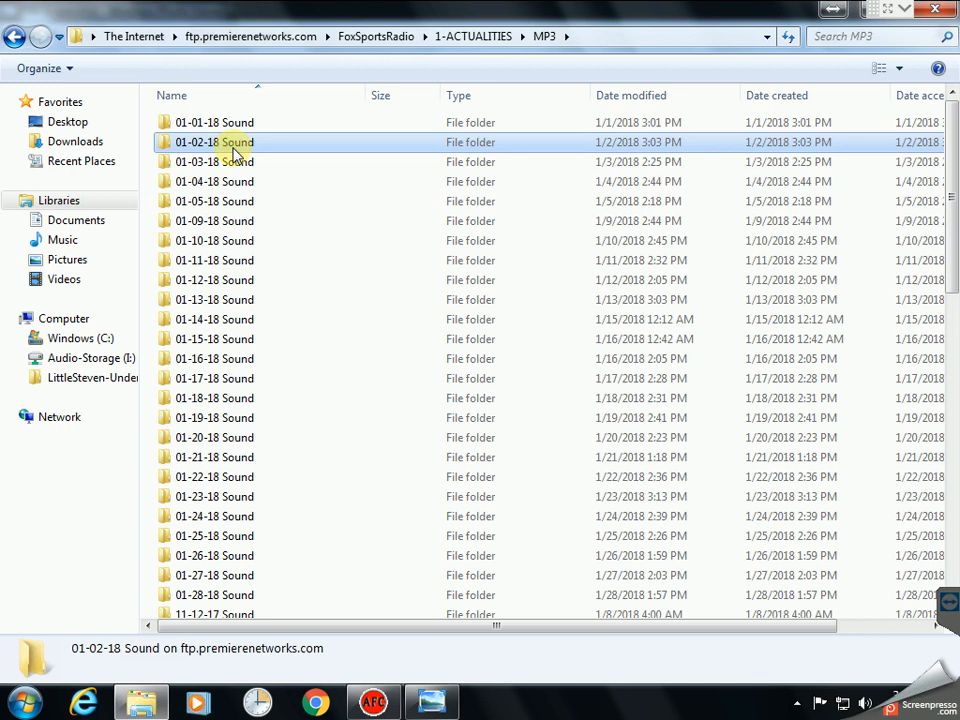
pyautogui.doubleClick(215, 125)
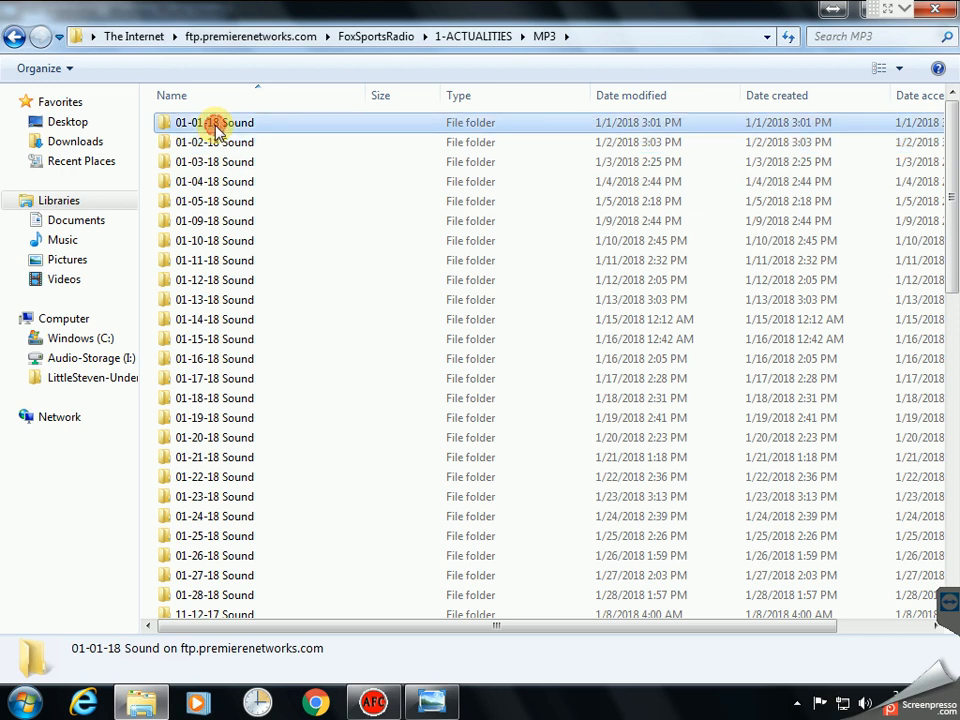
pyautogui.click(899, 69)
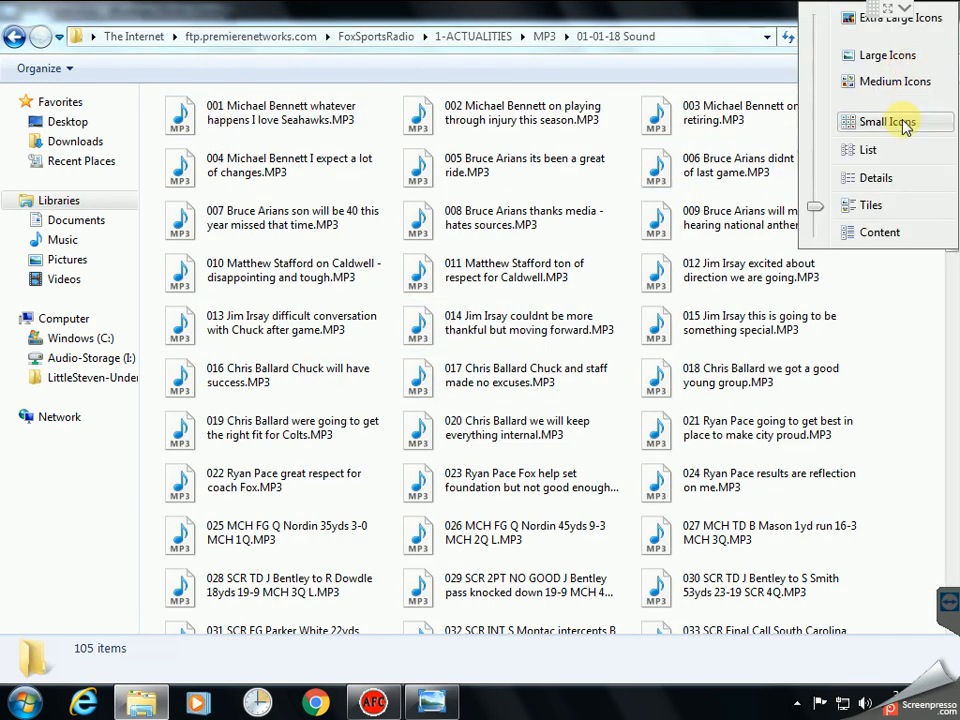
pyautogui.click(876, 178)
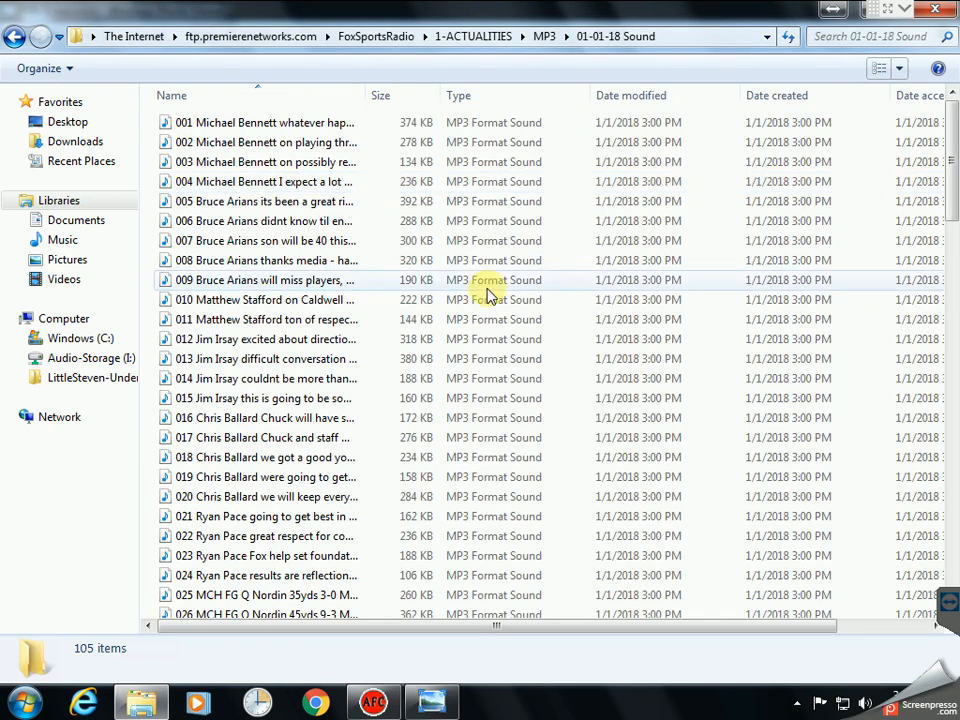
pyautogui.click(253, 299)
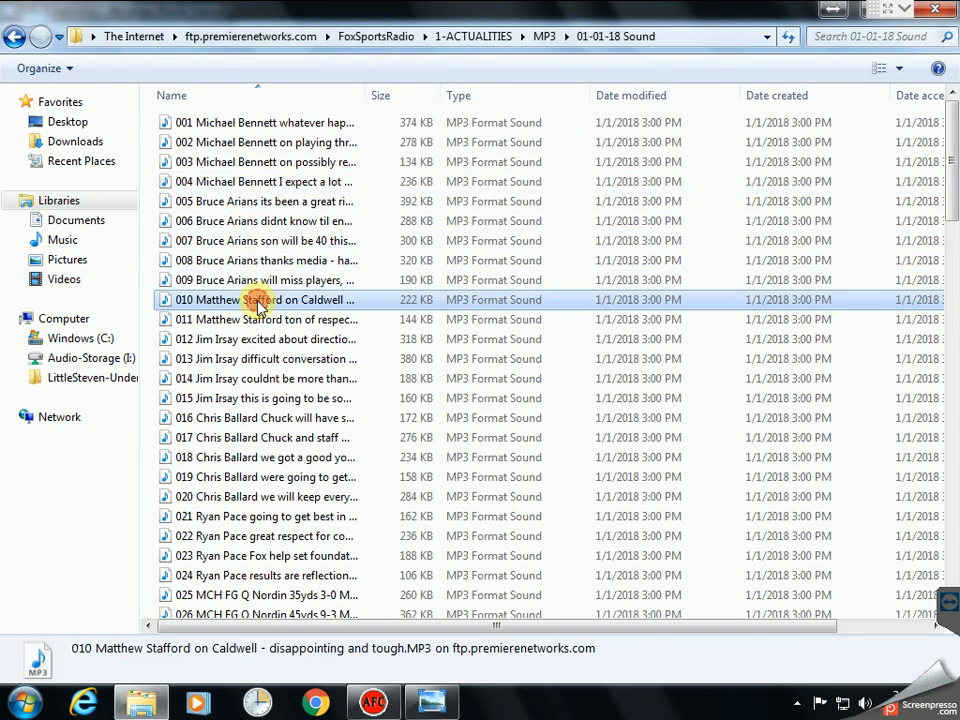
pyautogui.press('End')
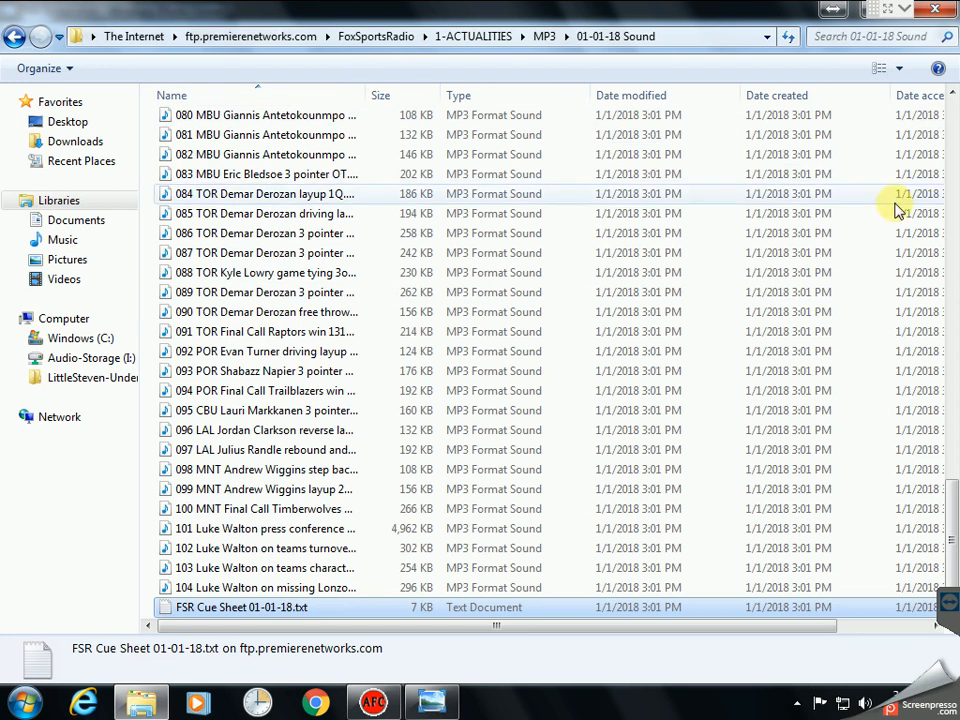
pyautogui.moveTo(953, 531); pyautogui.dragTo(954, 135)
# Restore and reposition the Explorer window and minimize Photo Viewer to uncover the desktop.
pyautogui.doubleClick(707, 17)
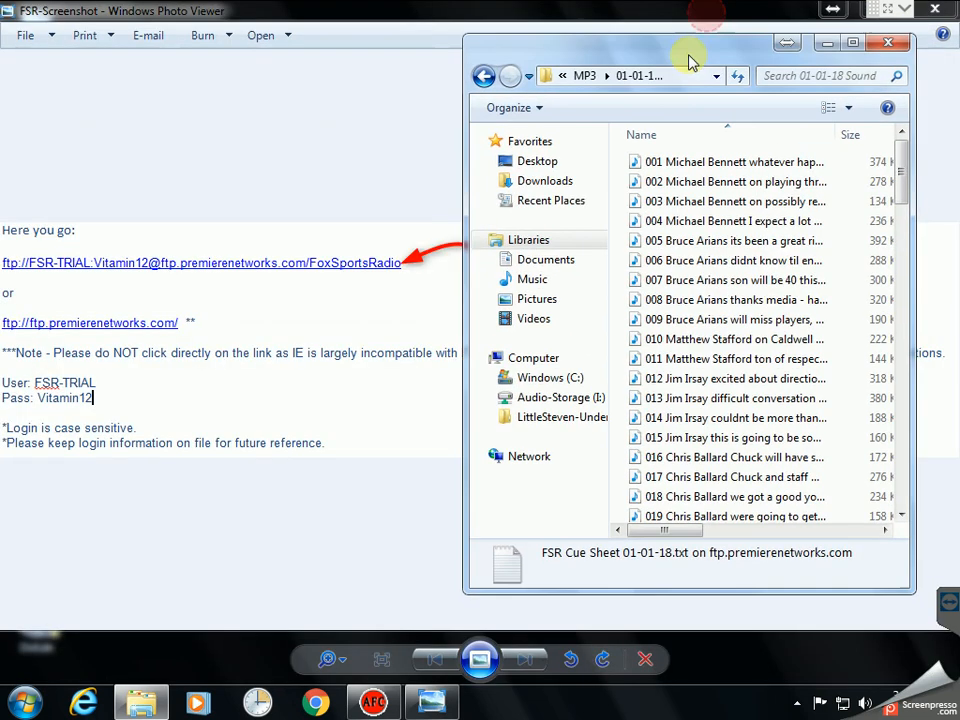
pyautogui.moveTo(630, 45); pyautogui.dragTo(244, 45)
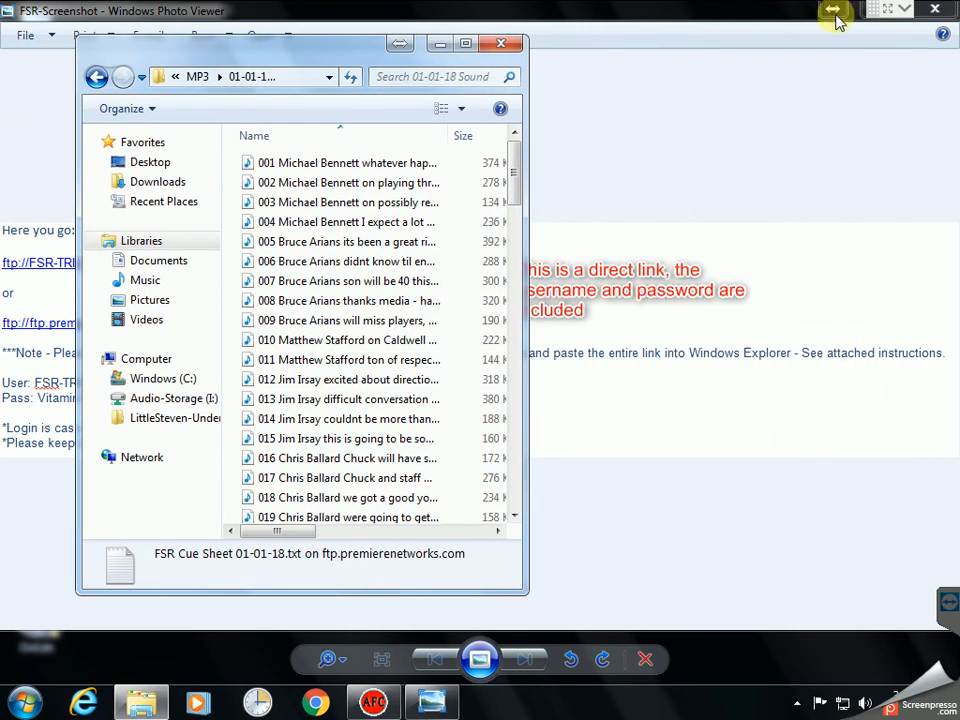
pyautogui.doubleClick(750, 14)
pyautogui.click(873, 42)
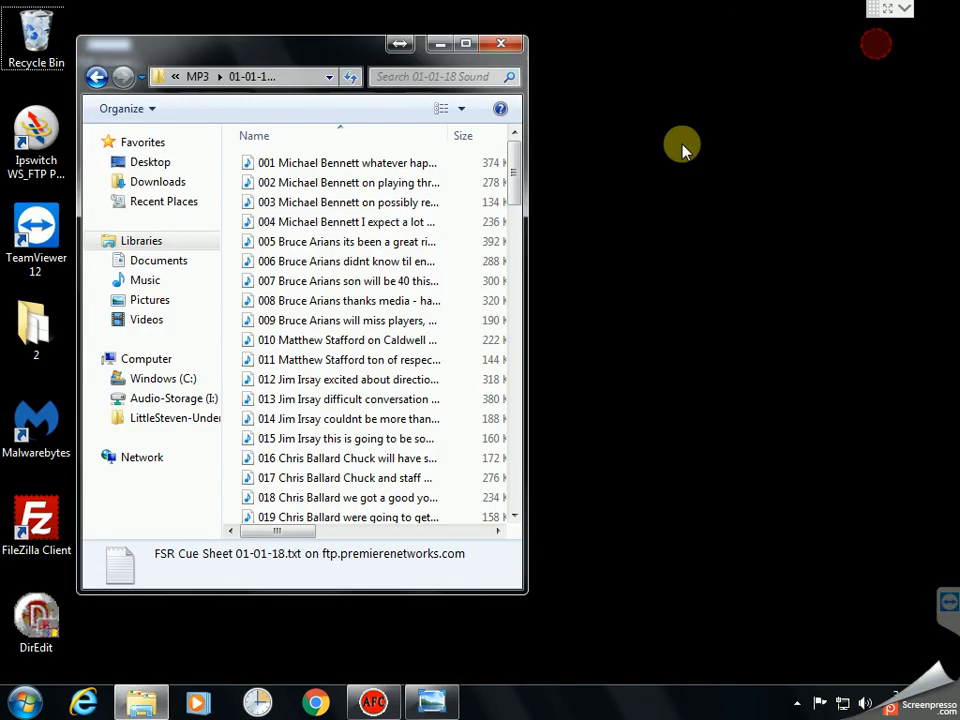
pyautogui.moveTo(300, 52); pyautogui.dragTo(225, 30)
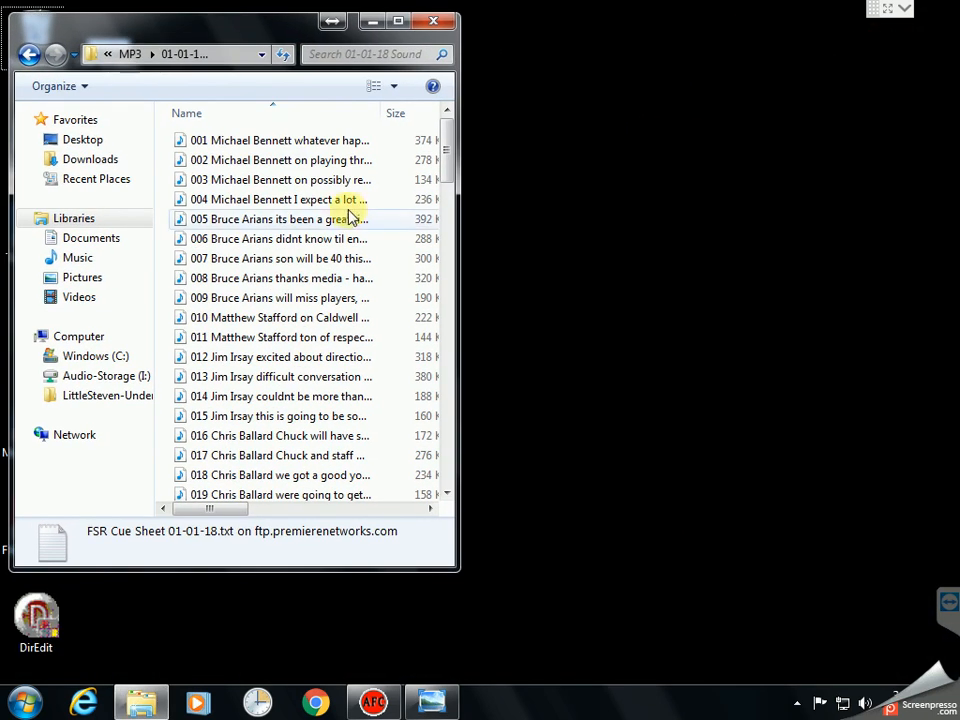
# Copy the 001 MP3 file to the Desktop with Copy To Folder.
pyautogui.click(240, 147)
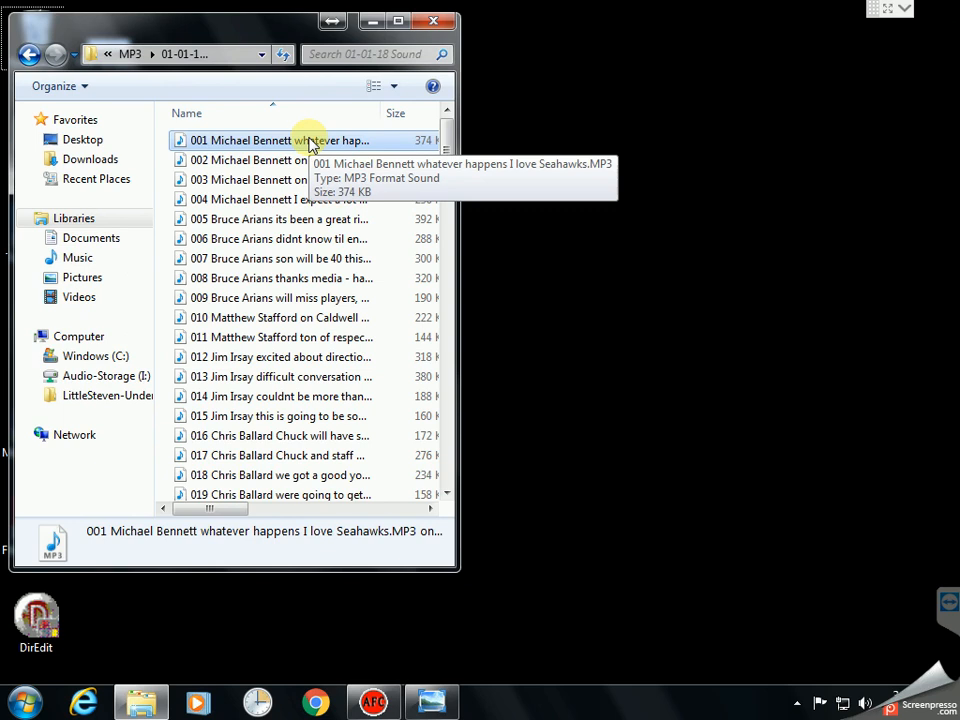
pyautogui.rightClick(272, 145)
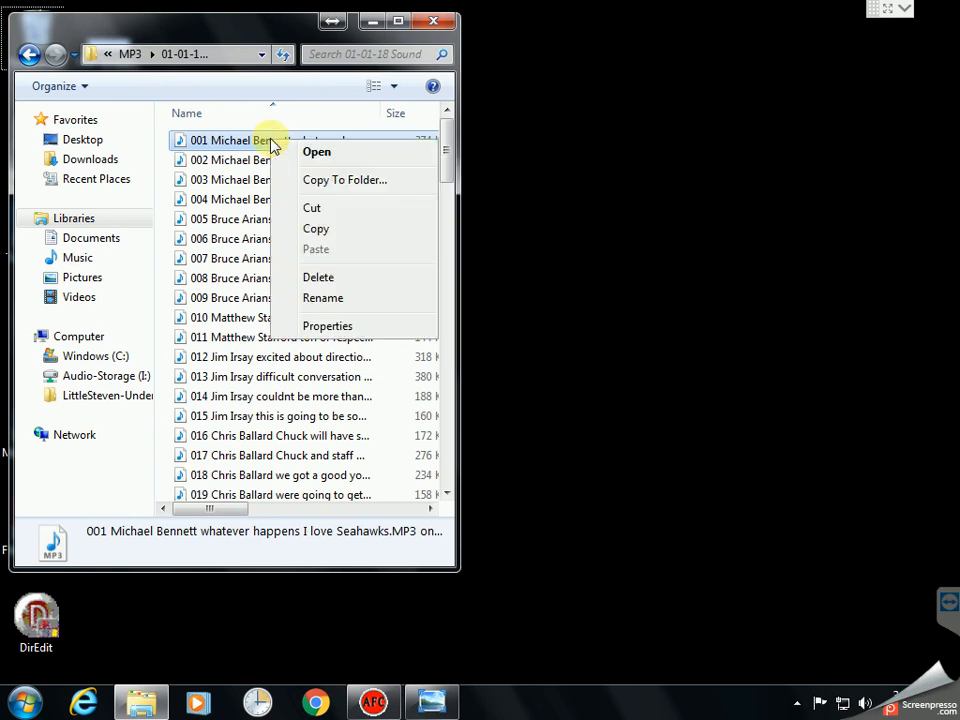
pyautogui.click(318, 180)
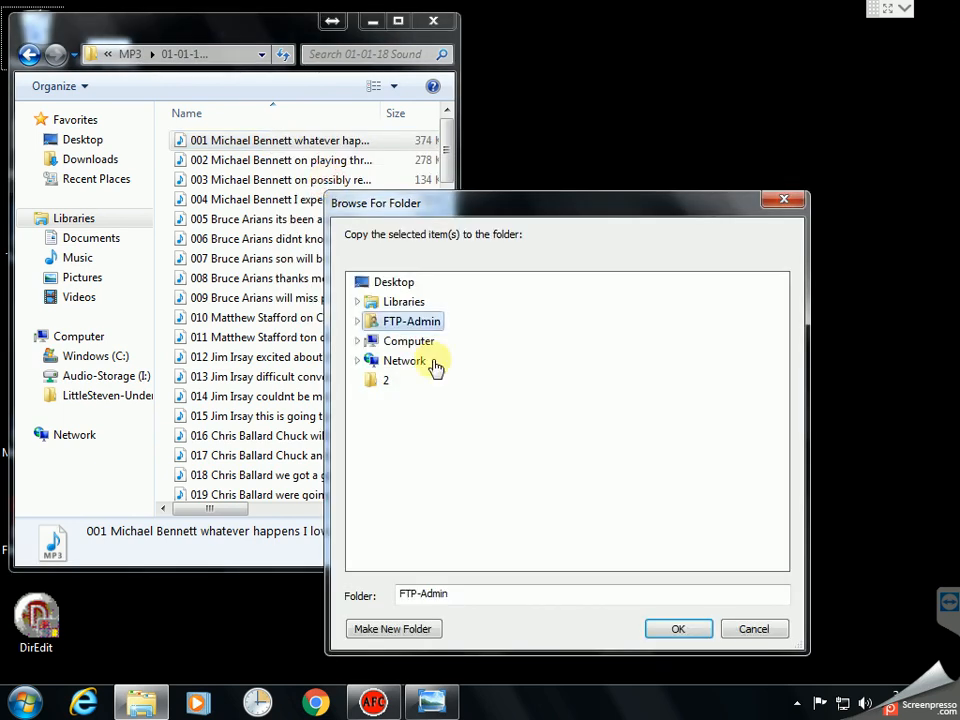
pyautogui.click(392, 282)
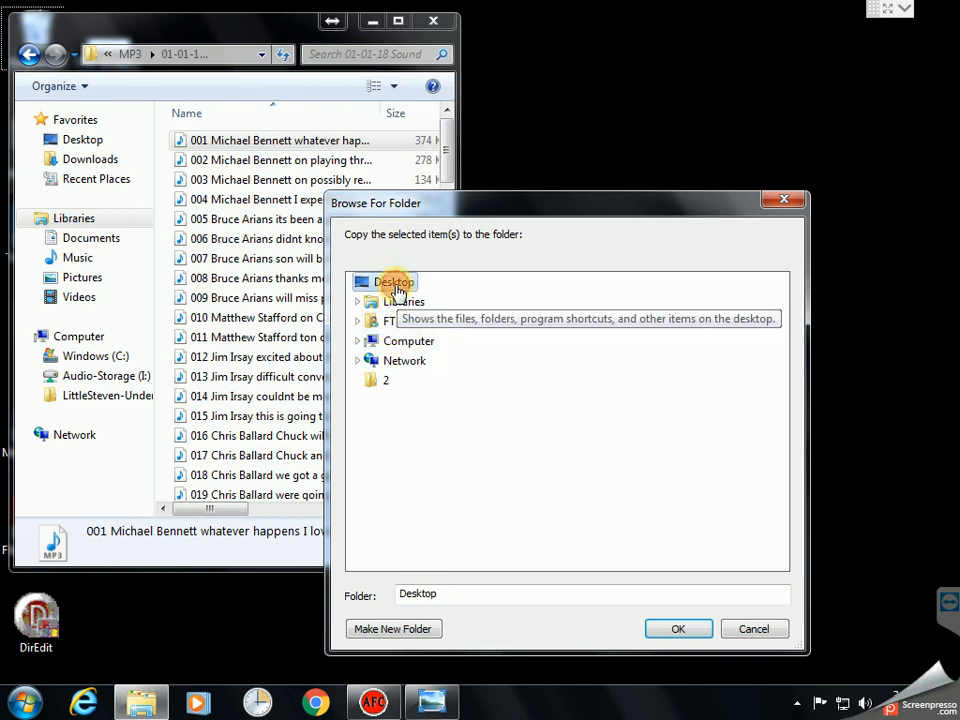
pyautogui.click(690, 634)
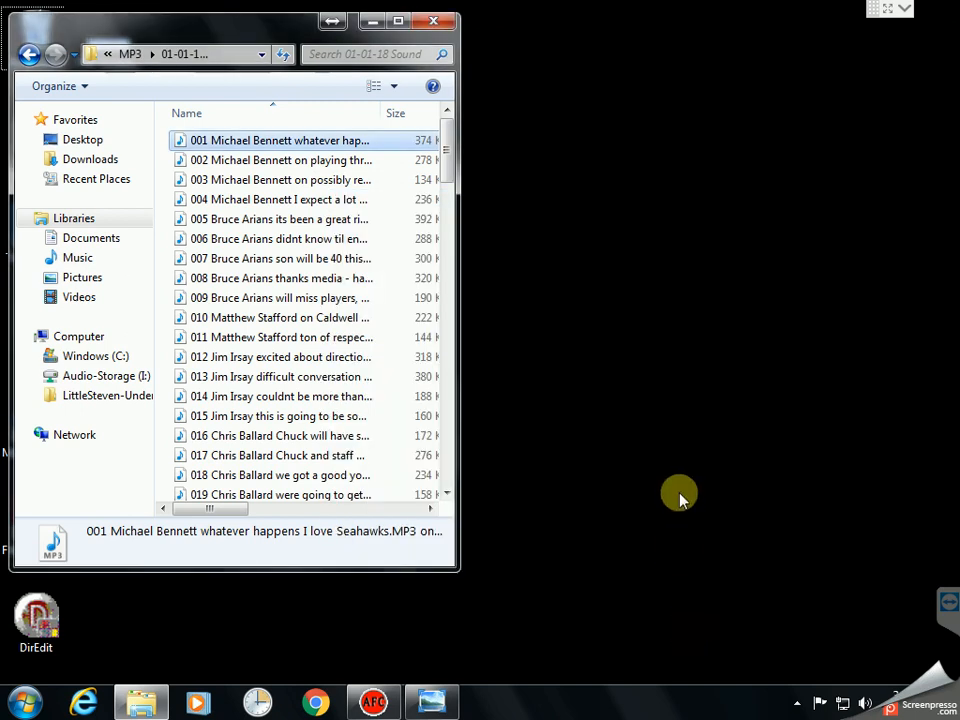
# Delete the desktop copy of 001 and confirm sending it to the Recycle Bin.
pyautogui.moveTo(210, 48); pyautogui.dragTo(608, 50)
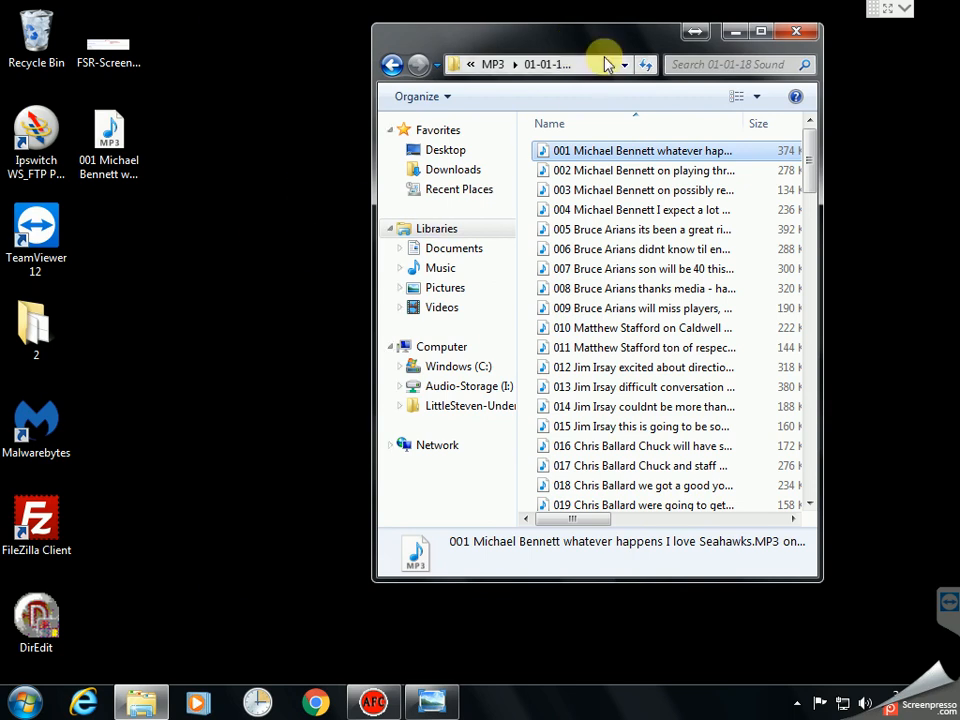
pyautogui.click(108, 135)
pyautogui.click(478, 34)
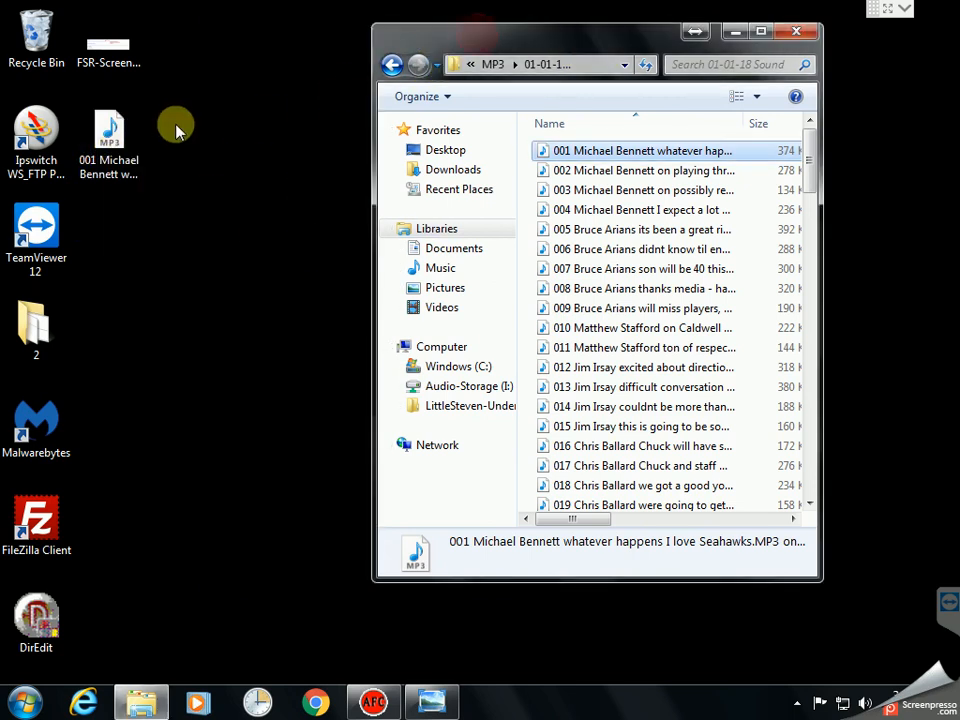
pyautogui.click(108, 130)
pyautogui.press('Delete')
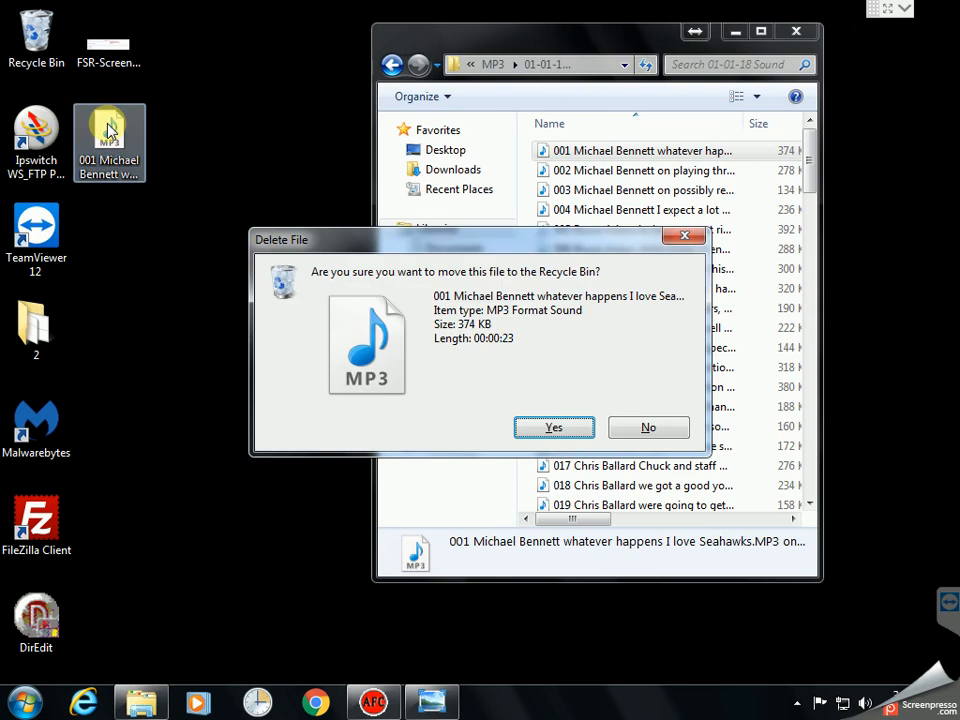
pyautogui.press('Return')
# Drag the 002 MP3 onto the desktop, then recycle that desktop copy.
pyautogui.click(625, 171)
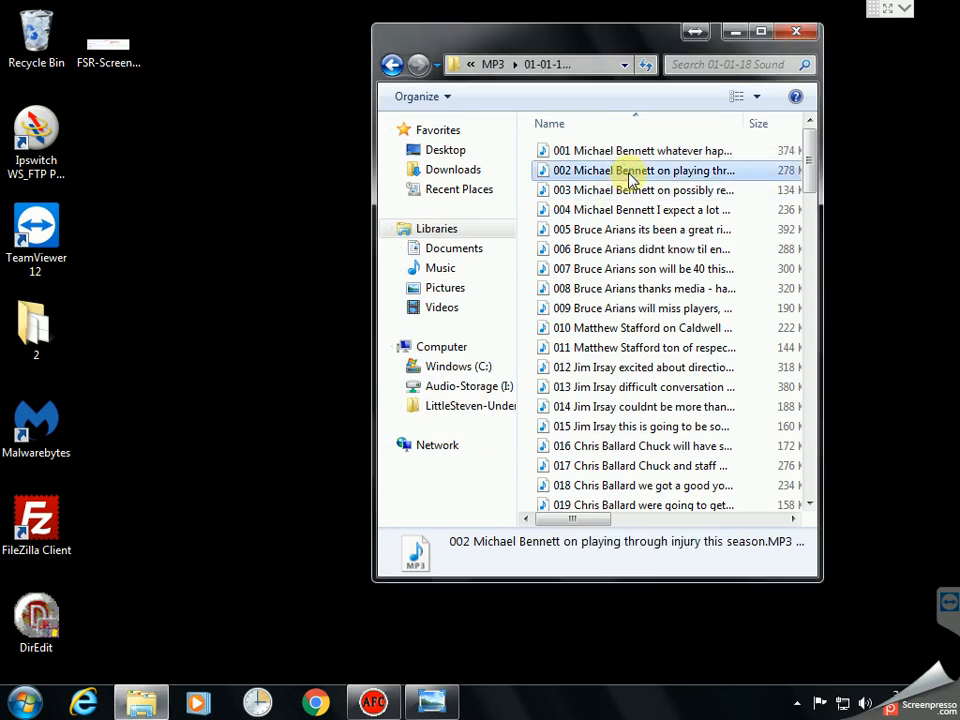
pyautogui.moveTo(675, 178); pyautogui.dragTo(274, 171)
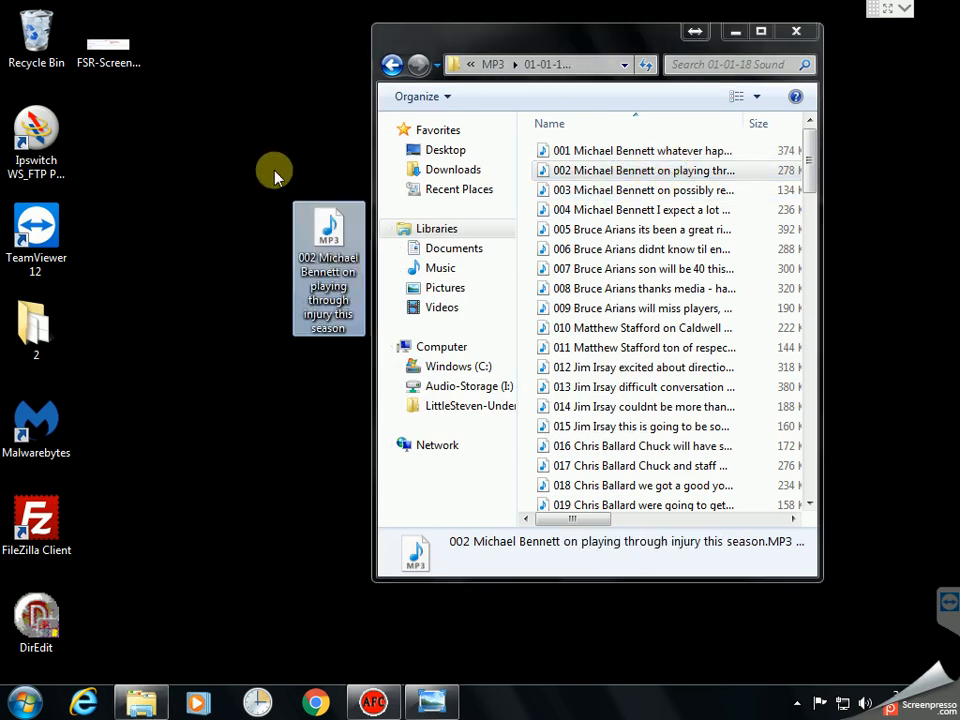
pyautogui.click(311, 399)
pyautogui.click(322, 236)
pyautogui.press('Delete')
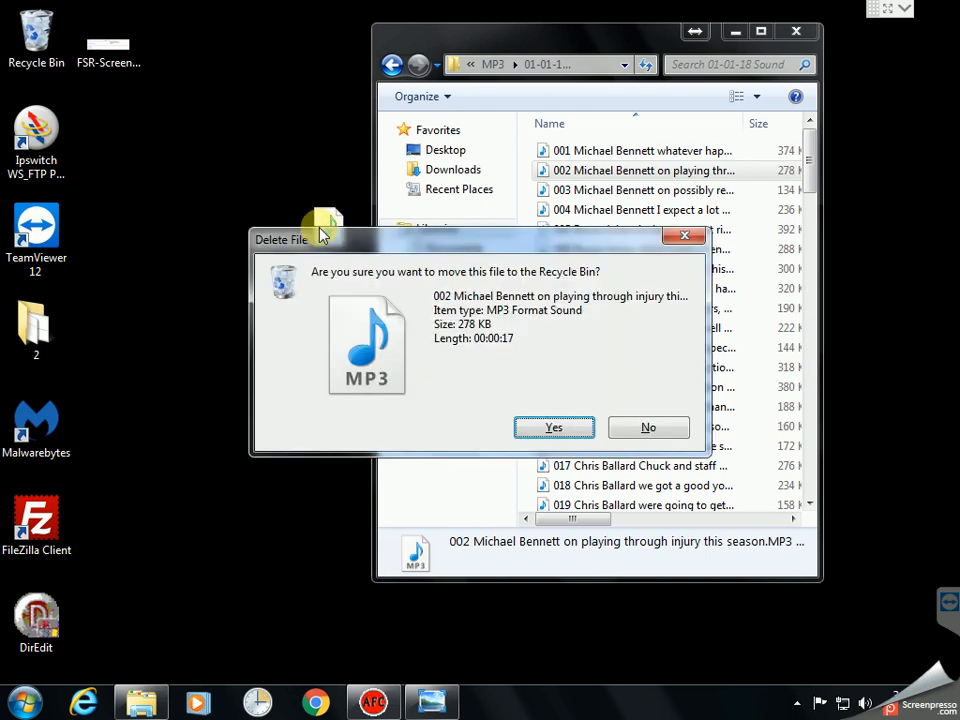
pyautogui.press('Return')
# Copy the 003 MP3, paste it onto the desktop, then recycle that copy.
pyautogui.click(606, 190)
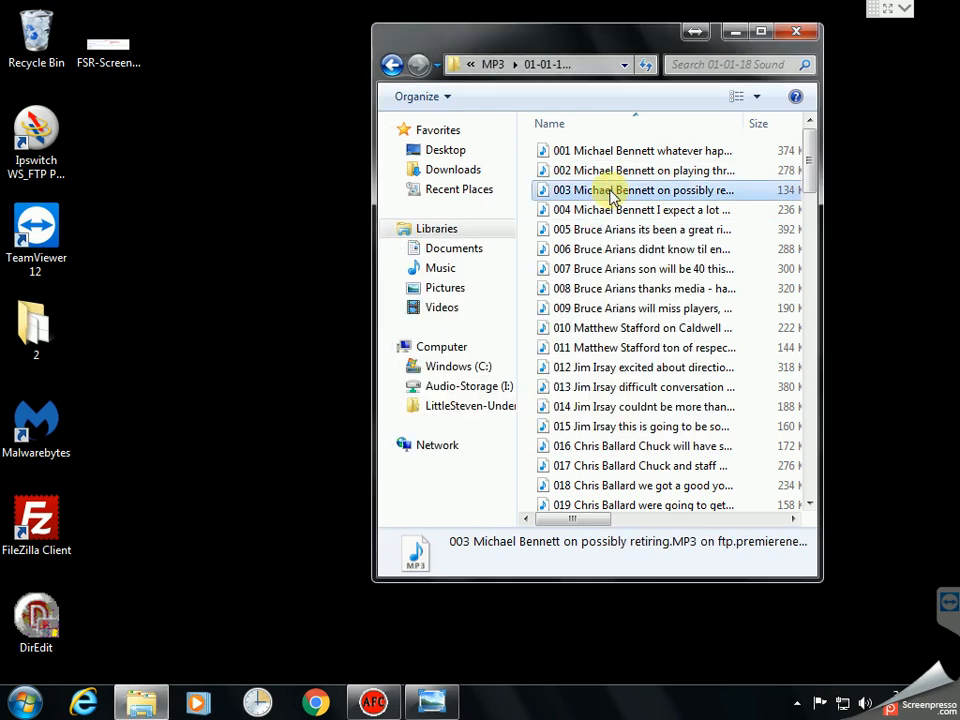
pyautogui.rightClick(613, 196)
pyautogui.click(671, 279)
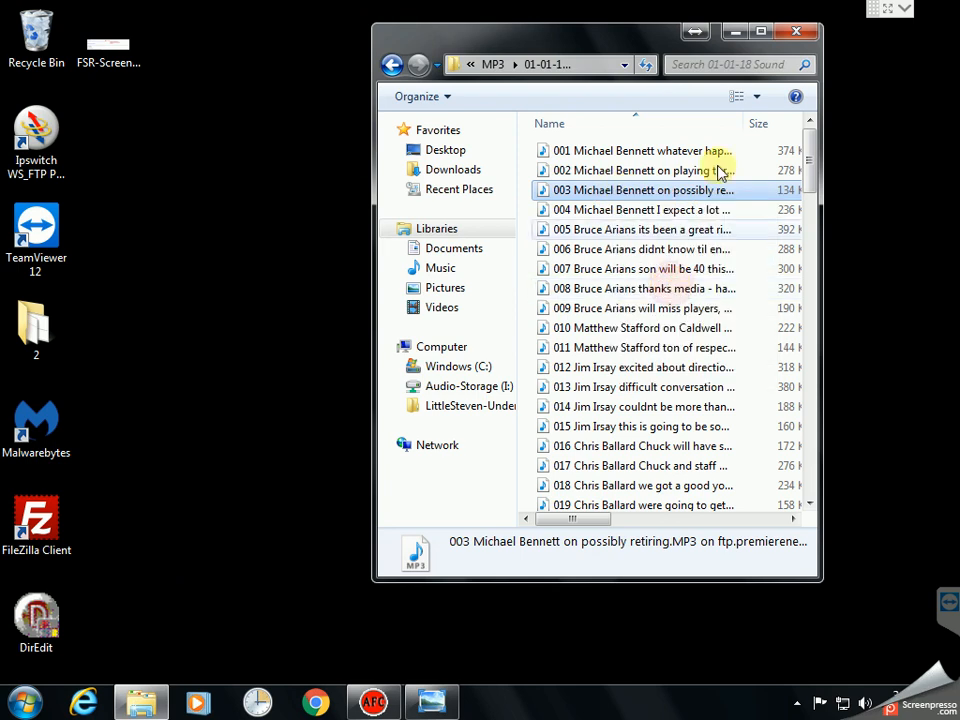
pyautogui.click(737, 32)
pyautogui.rightClick(246, 234)
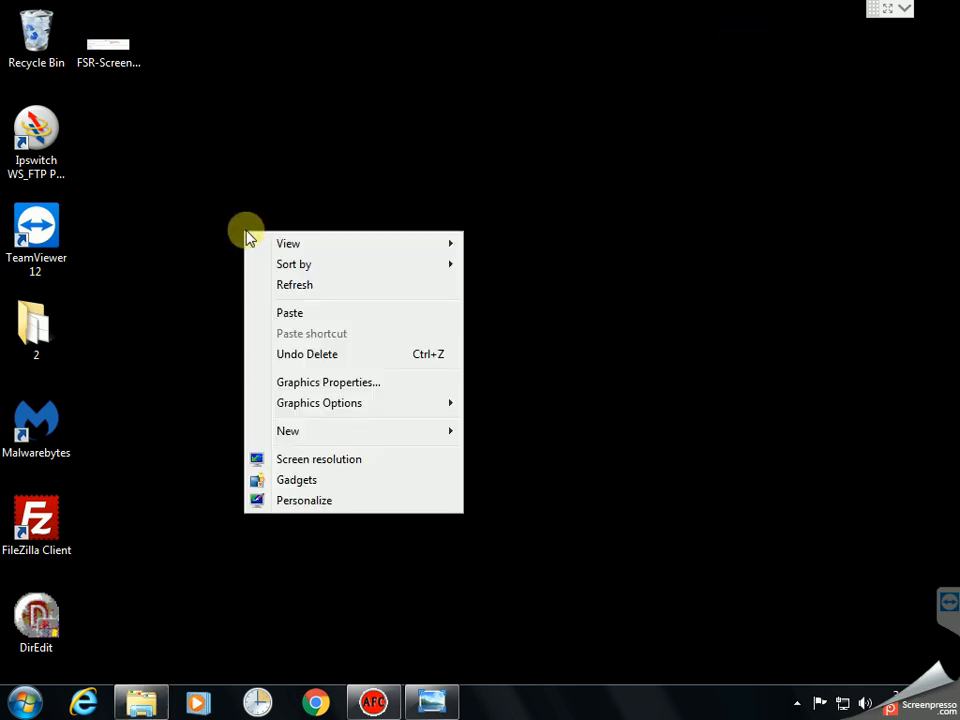
pyautogui.click(292, 315)
pyautogui.click(553, 276)
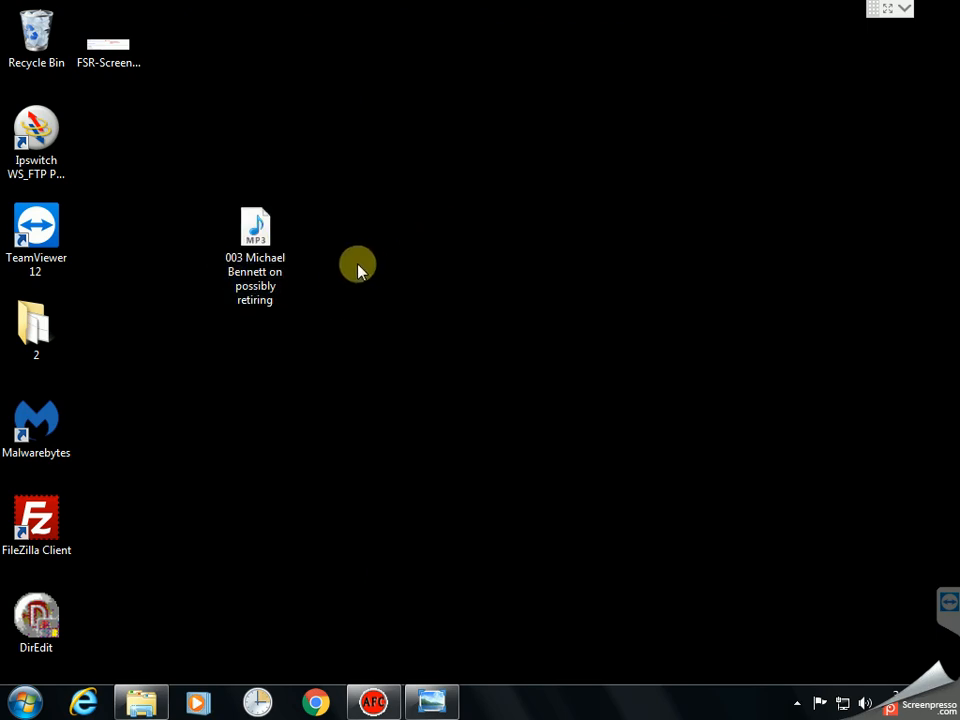
pyautogui.click(258, 240)
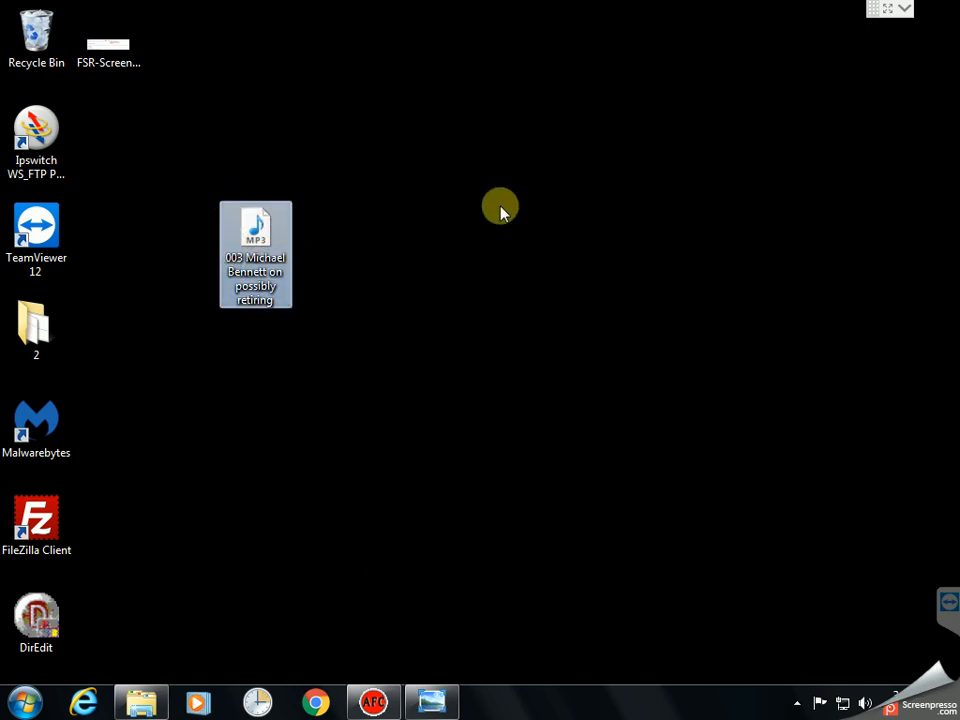
pyautogui.press('Delete')
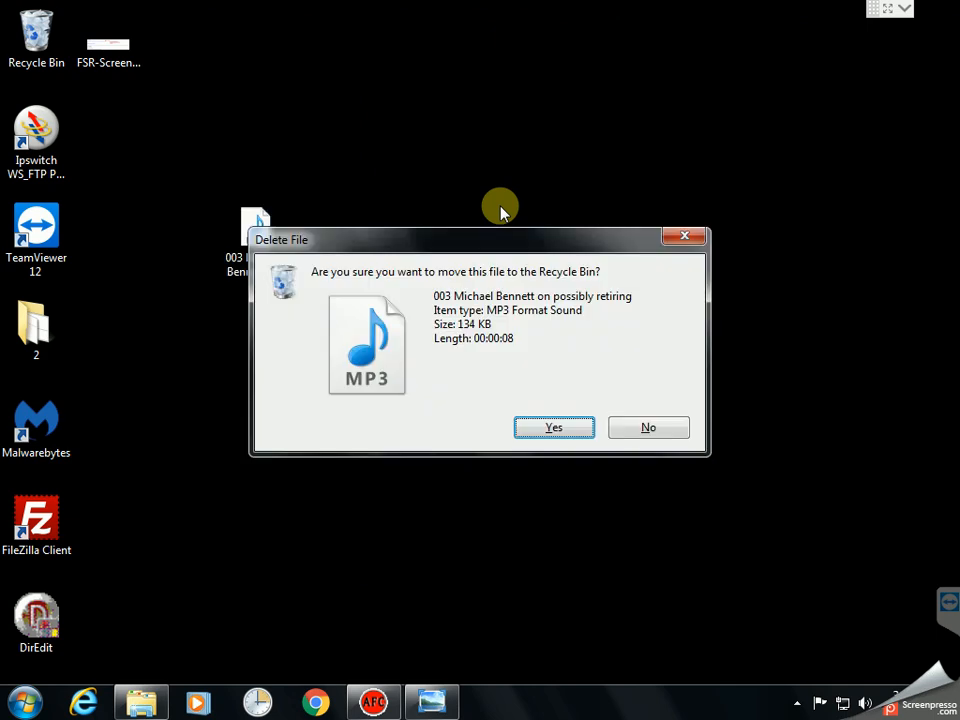
pyautogui.press('Return')
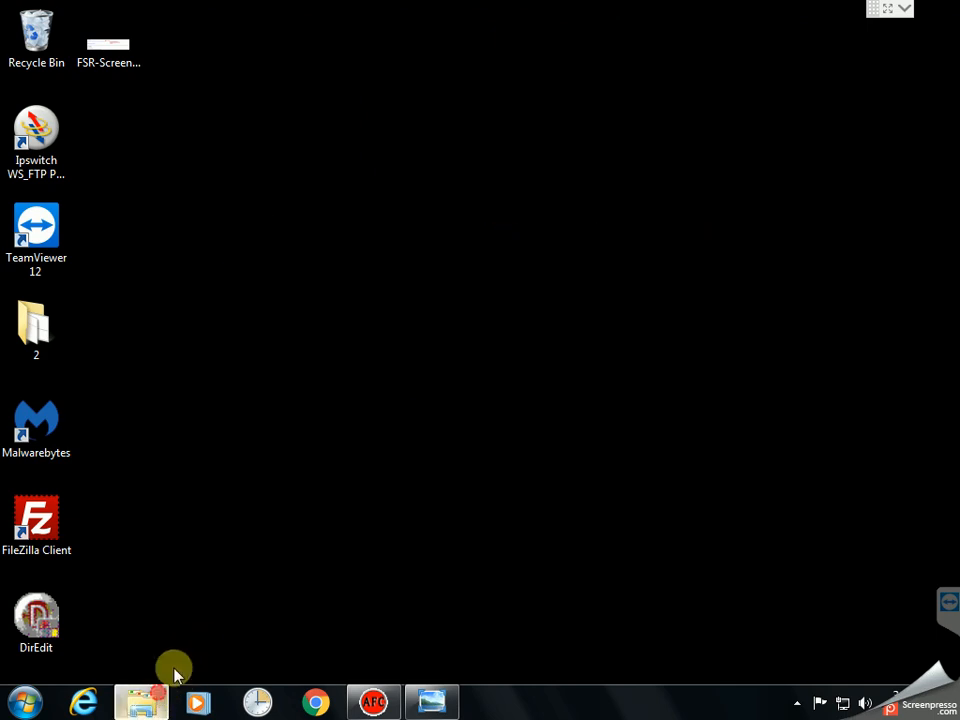
# Navigate from FoxSportsRadio into the 1-UPDATES/MP3 folder.
pyautogui.click(160, 698)
pyautogui.moveTo(628, 24)
pyautogui.mouseDown()
pyautogui.moveTo(622, 38)
pyautogui.moveTo(620, 2)
pyautogui.mouseUp()
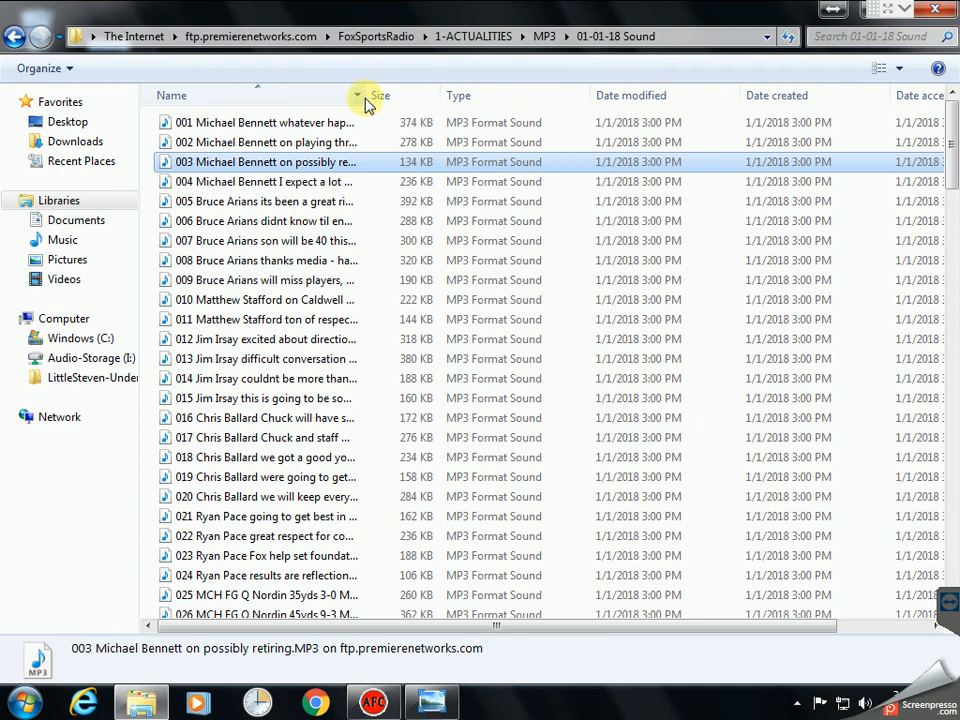
pyautogui.click(366, 37)
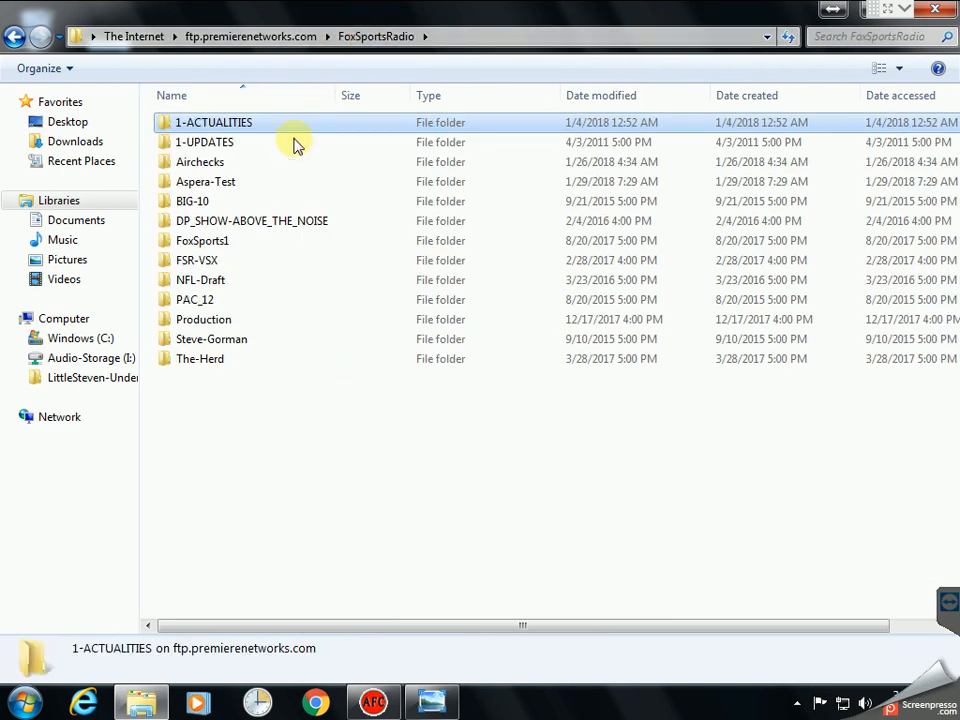
pyautogui.doubleClick(208, 152)
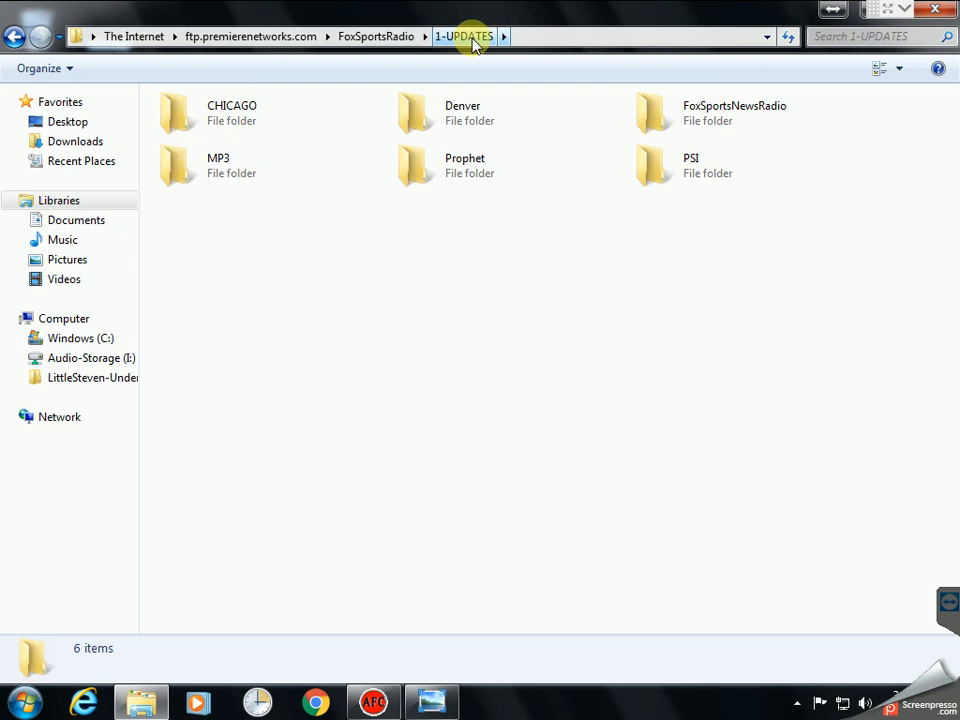
pyautogui.doubleClick(220, 171)
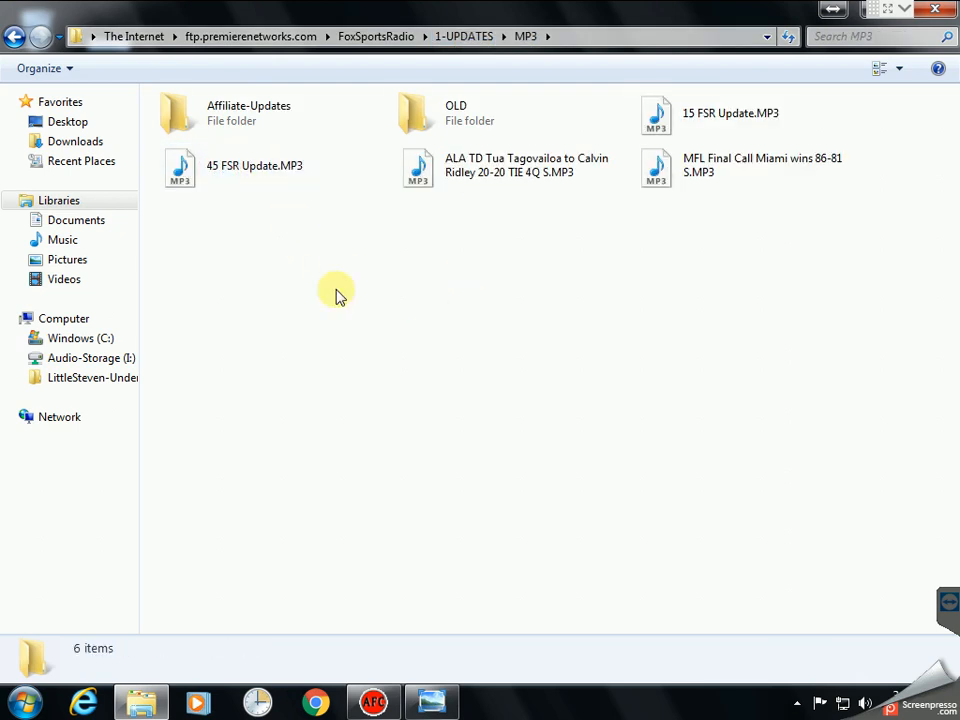
# Switch the MP3 folder to Details view and restore the window to a smaller size.
pyautogui.click(762, 112)
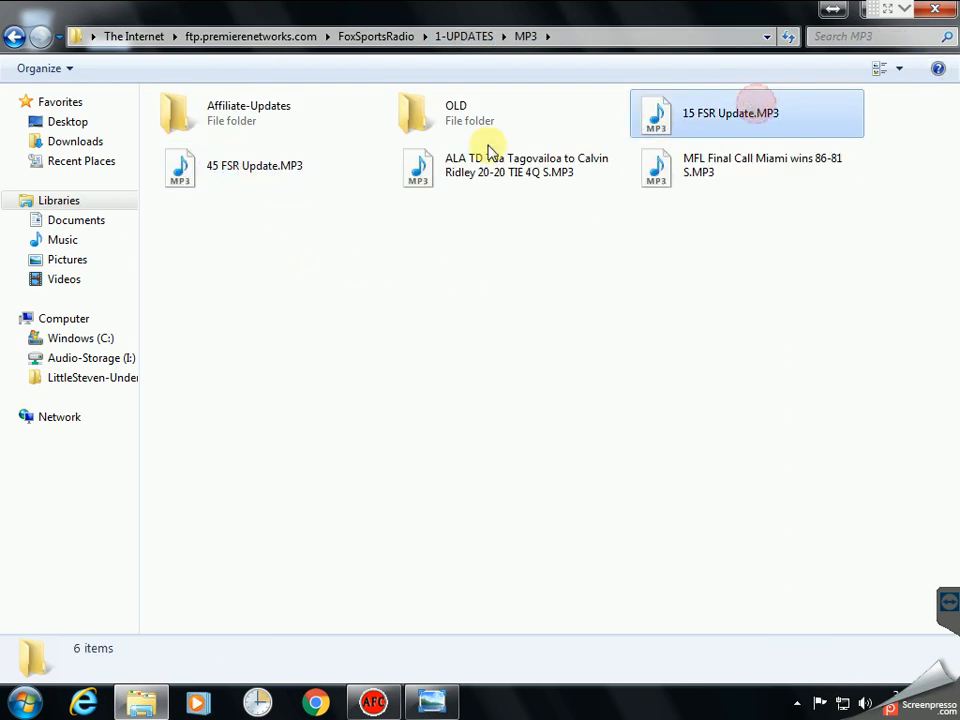
pyautogui.keyDown('ctrl'); pyautogui.click(231, 171); pyautogui.keyUp('ctrl')
pyautogui.click(484, 328)
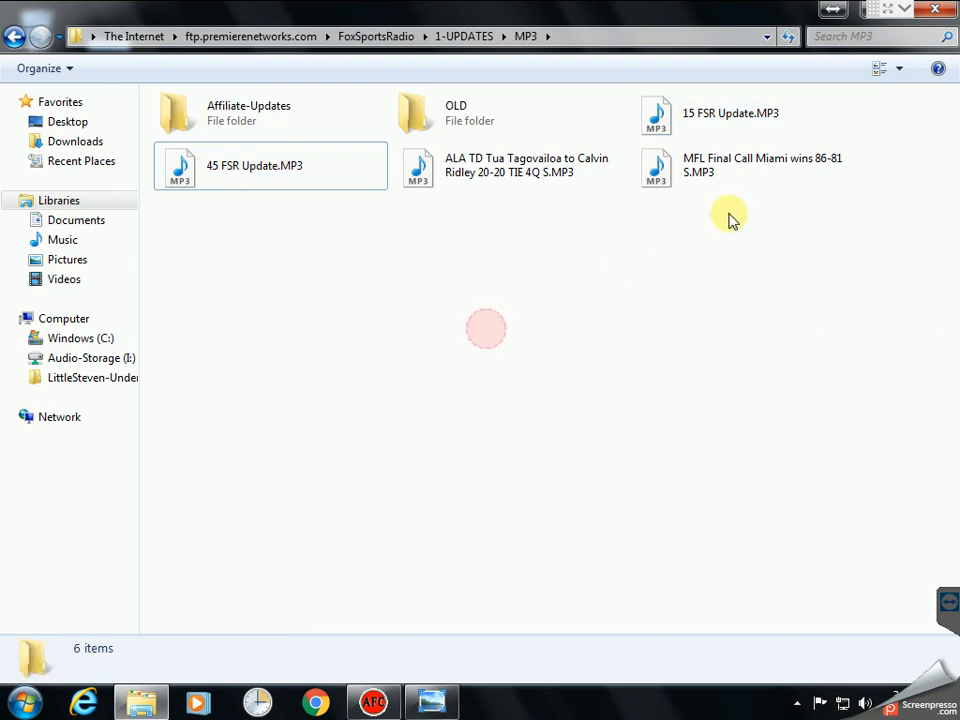
pyautogui.click(898, 72)
pyautogui.click(887, 176)
pyautogui.click(423, 368)
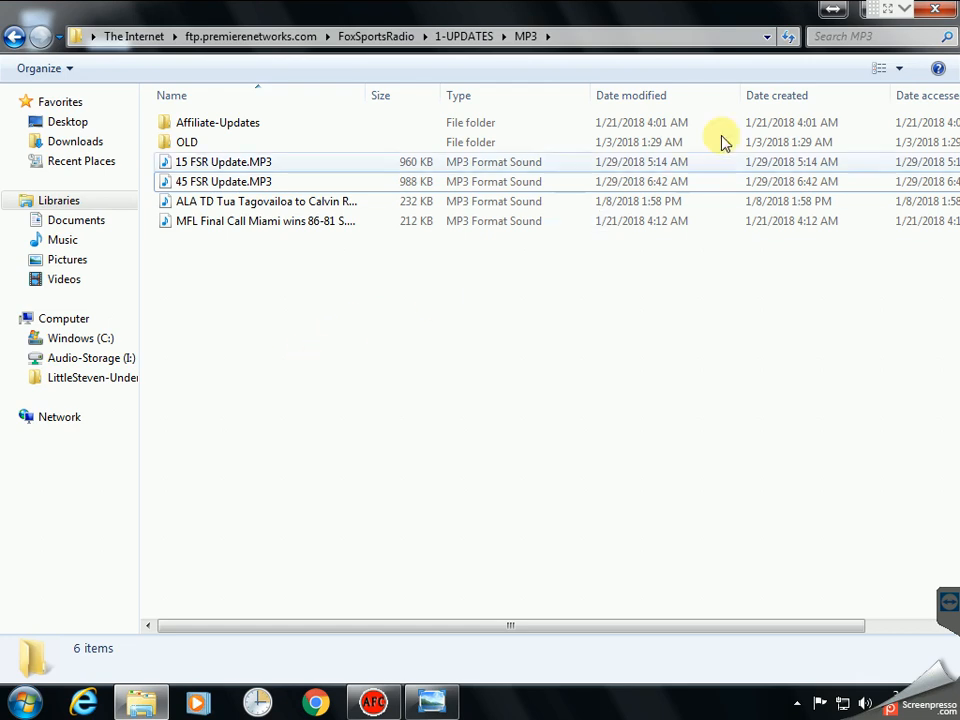
pyautogui.doubleClick(757, 20)
# Copy 15 FSR Update.MP3 and 45 FSR Update.MP3 to the Desktop with Copy To Folder.
pyautogui.moveTo(643, 36); pyautogui.dragTo(305, 47)
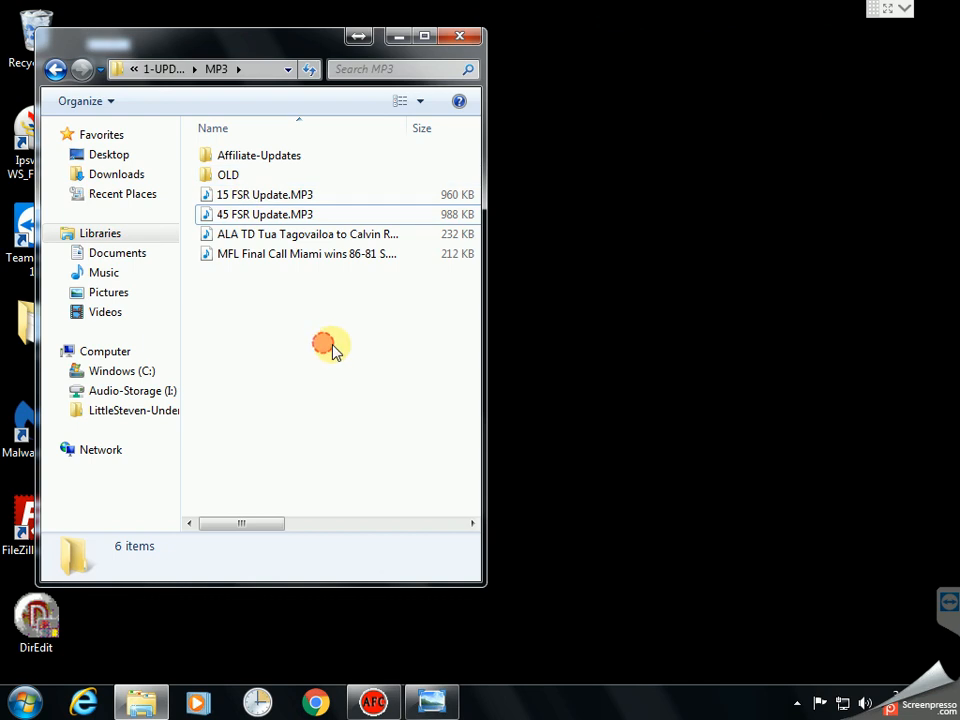
pyautogui.rightClick(242, 196)
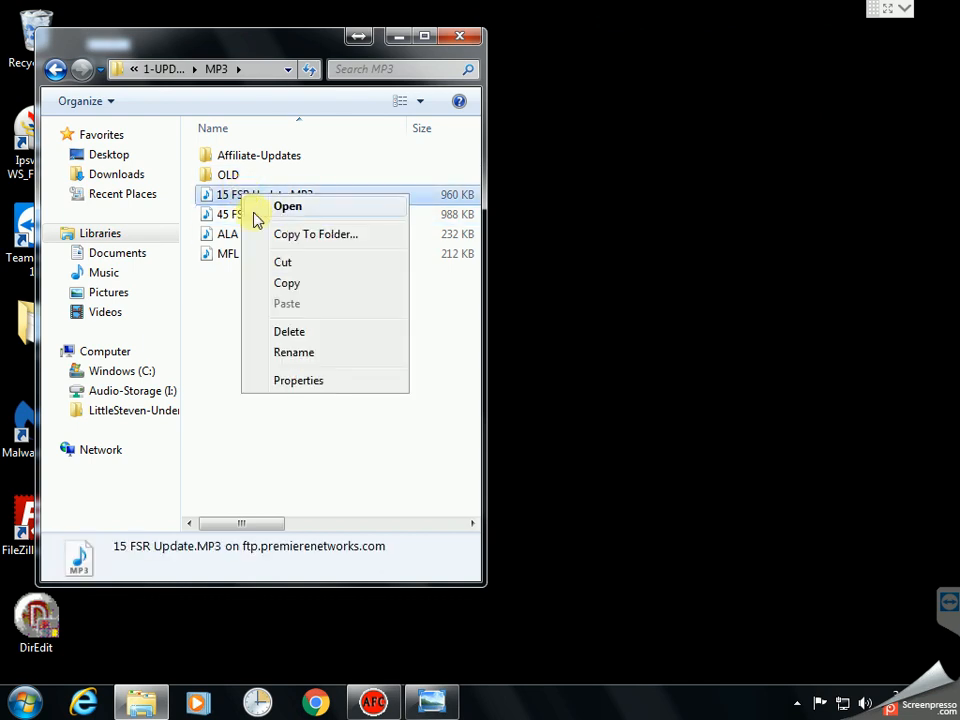
pyautogui.click(246, 422)
pyautogui.click(245, 196)
pyautogui.keyDown('shift'); pyautogui.click(247, 215); pyautogui.keyUp('shift')
pyautogui.rightClick(248, 218)
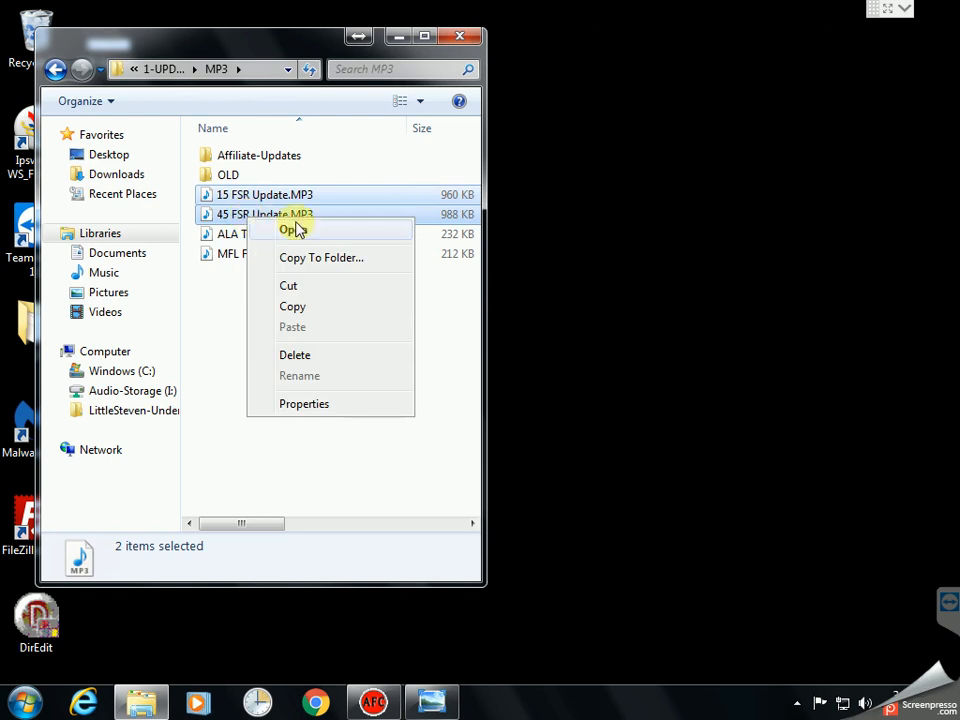
pyautogui.click(313, 258)
pyautogui.click(678, 628)
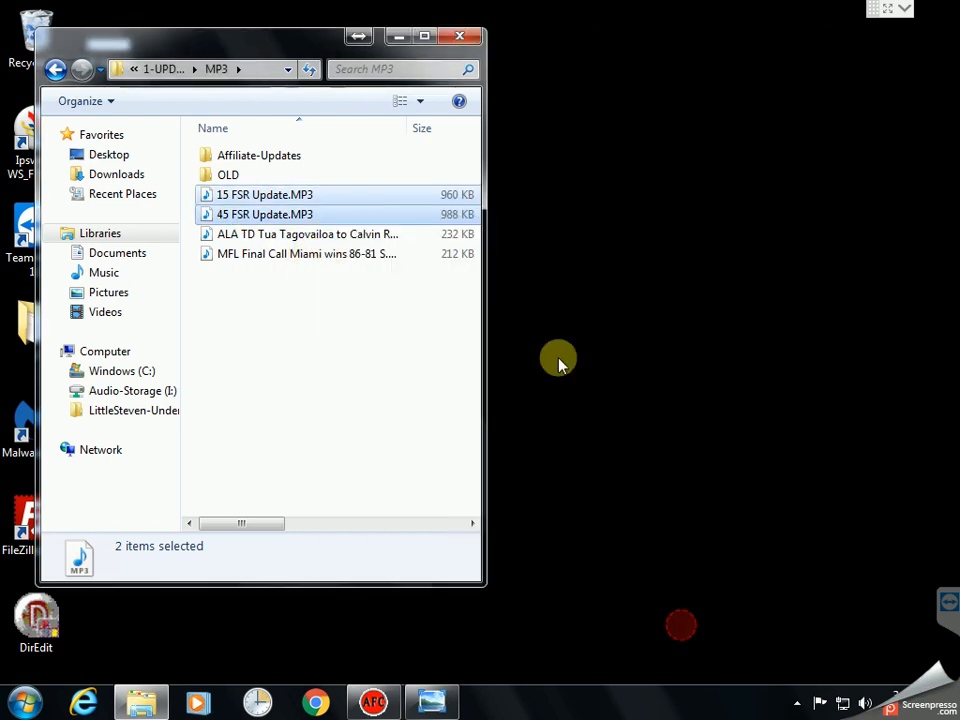
# Delete both FSR Update copies from the desktop, then maximize Explorer again.
pyautogui.moveTo(260, 44); pyautogui.dragTo(502, 66)
pyautogui.moveTo(587, 72); pyautogui.dragTo(747, 72)
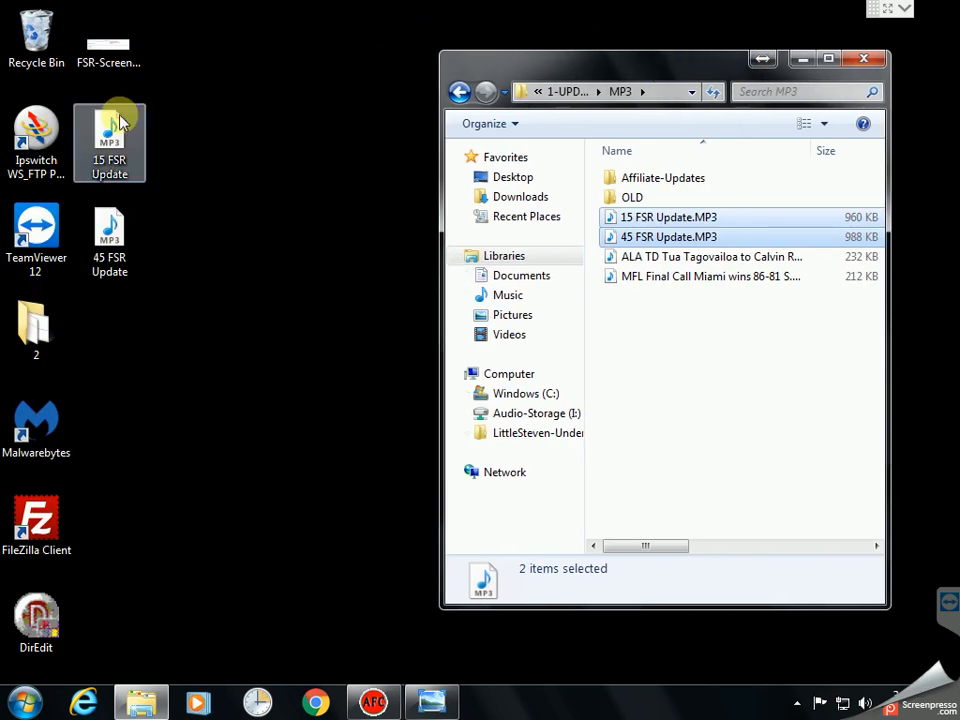
pyautogui.click(240, 246)
pyautogui.click(101, 236)
pyautogui.keyDown('ctrl'); pyautogui.click(116, 153); pyautogui.keyUp('ctrl')
pyautogui.press('Delete')
pyautogui.press('Return')
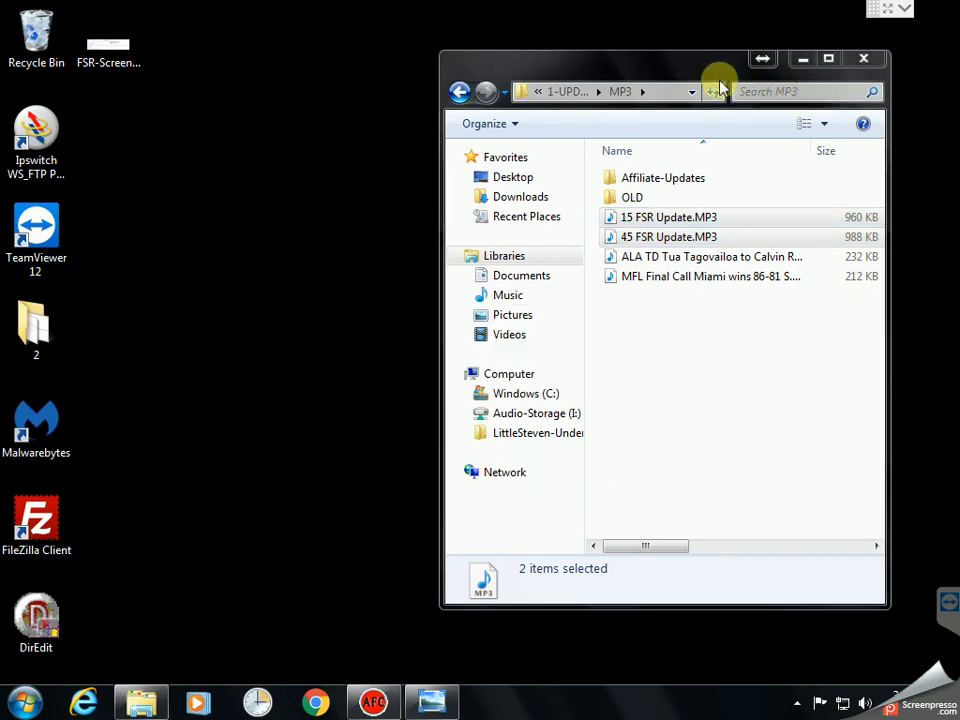
pyautogui.moveTo(701, 70); pyautogui.dragTo(531, 64)
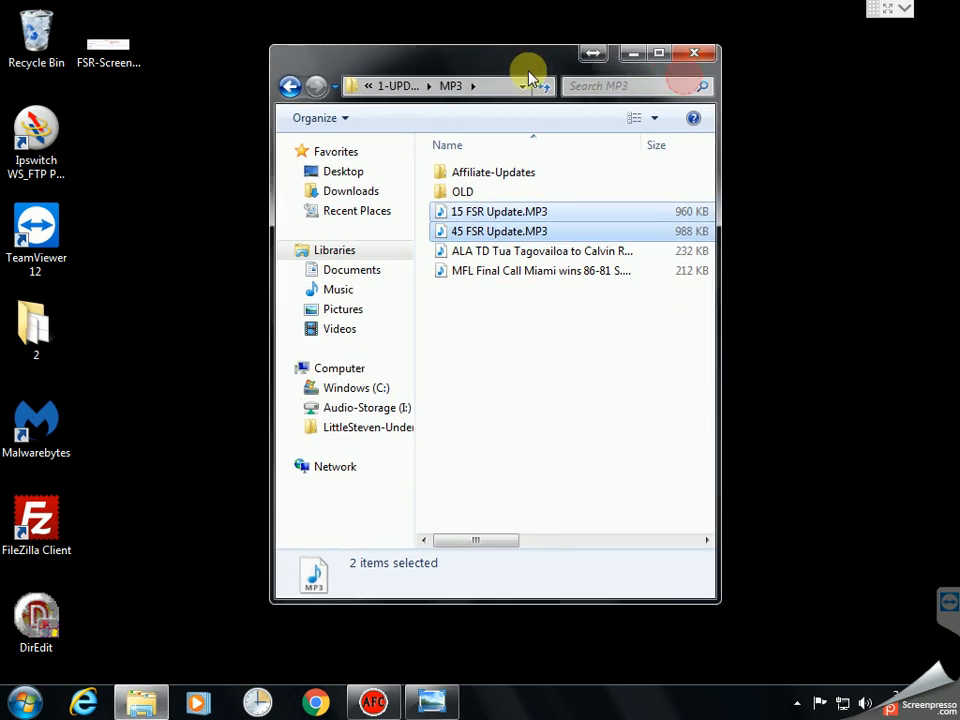
pyautogui.click(662, 53)
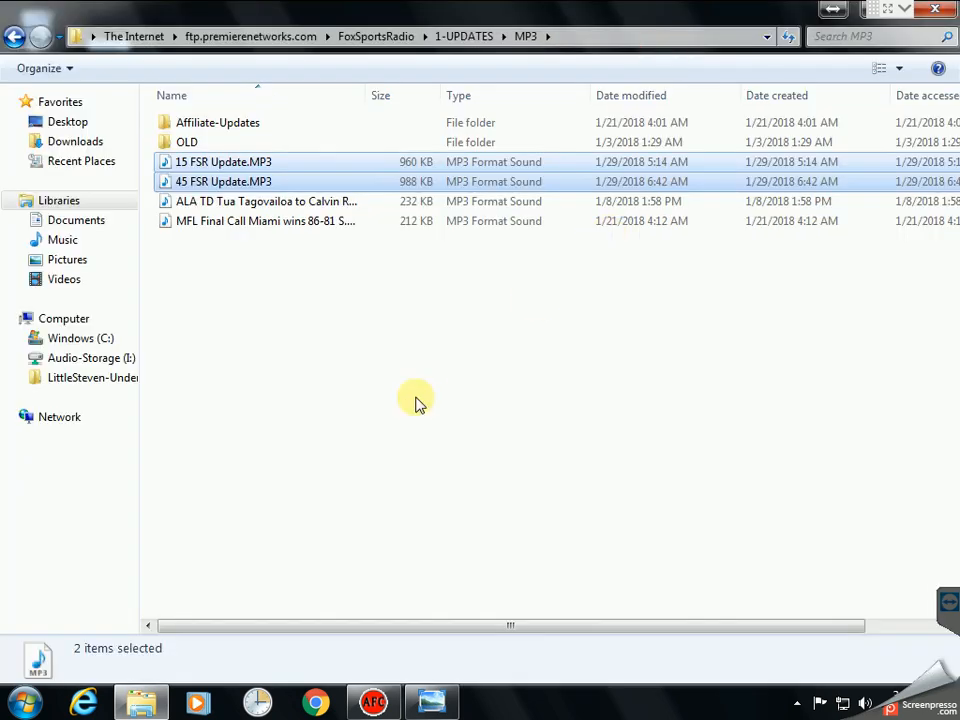
# Go back to the ftp.premierenetworks.com list, then launch Add a network location from Computer.
pyautogui.click(248, 38)
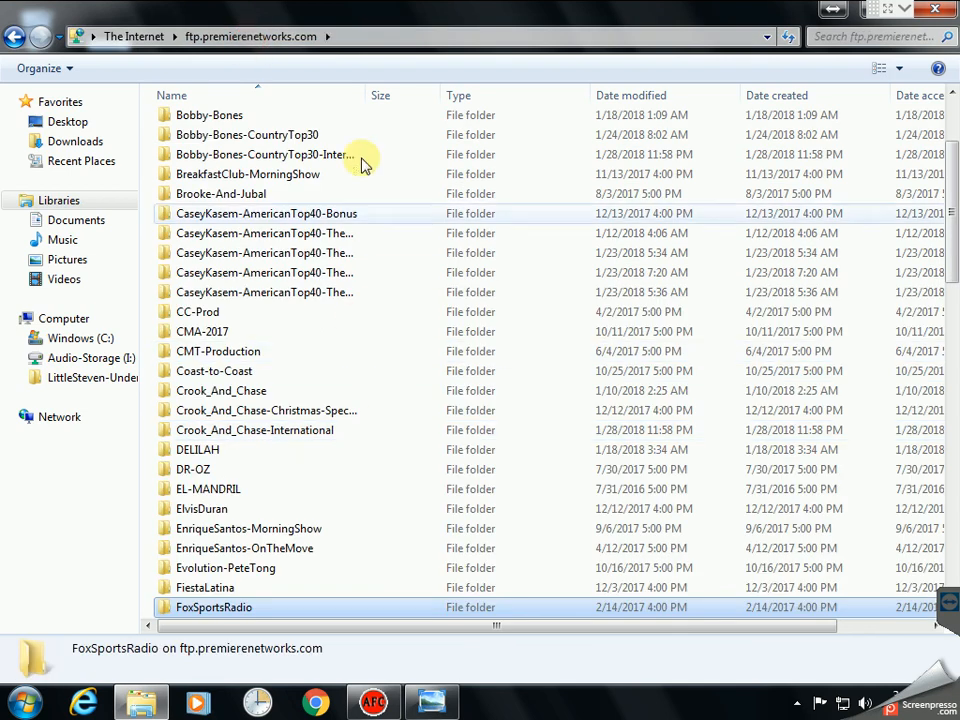
pyautogui.doubleClick(368, 97)
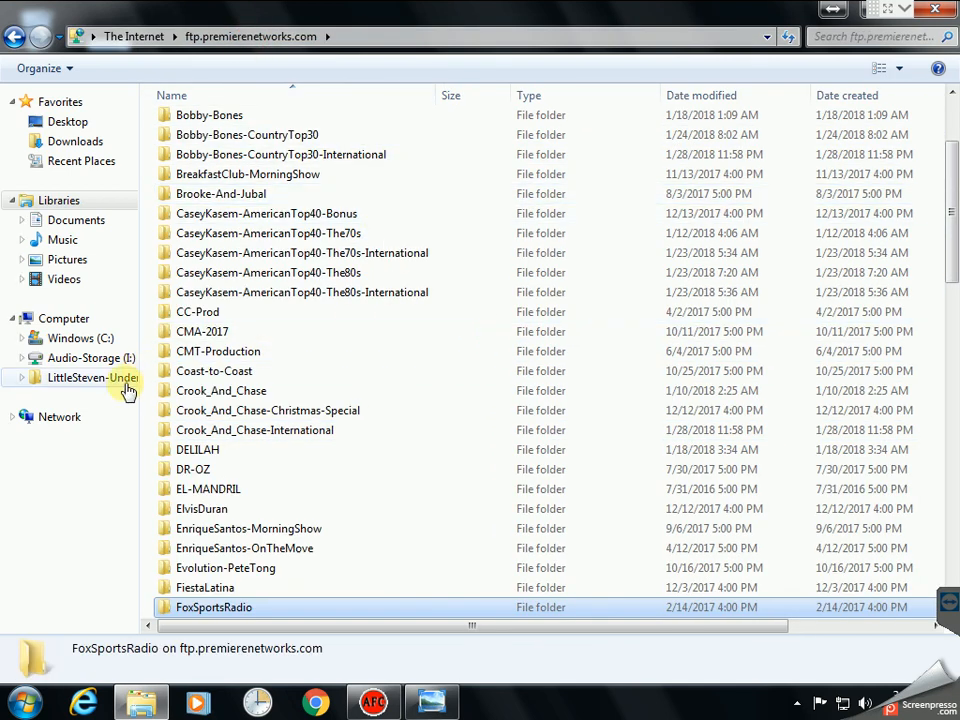
pyautogui.click(72, 318)
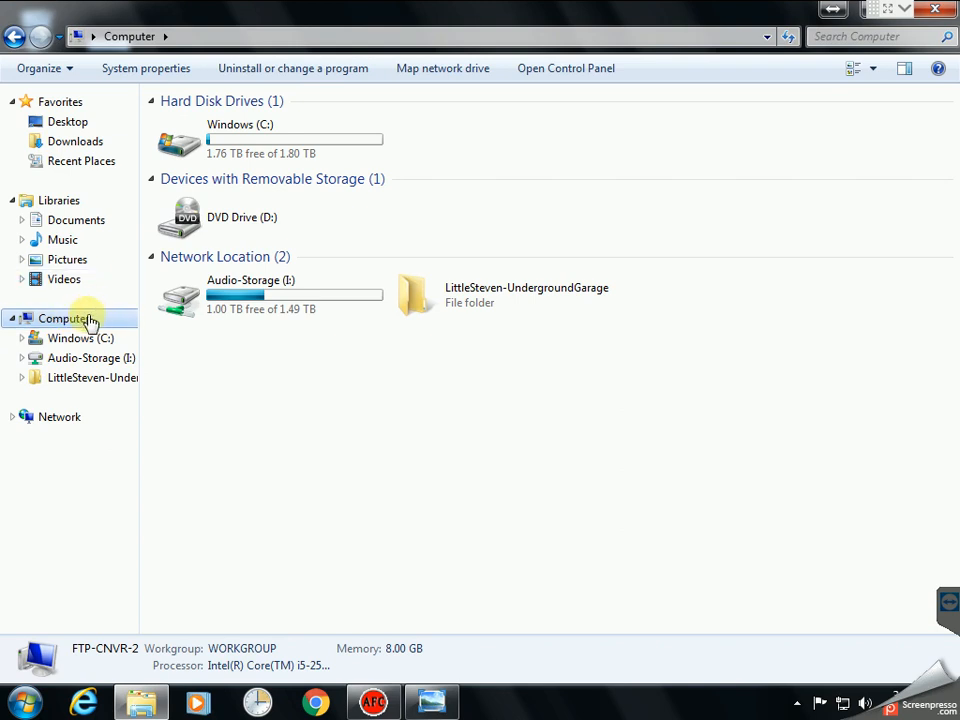
pyautogui.rightClick(89, 321)
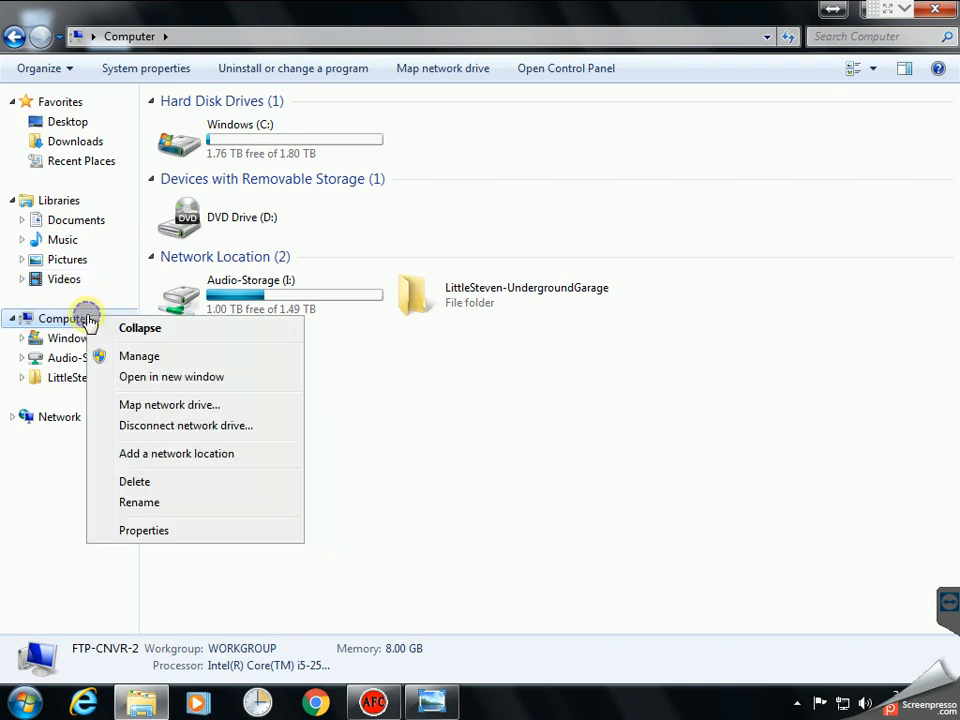
pyautogui.click(182, 454)
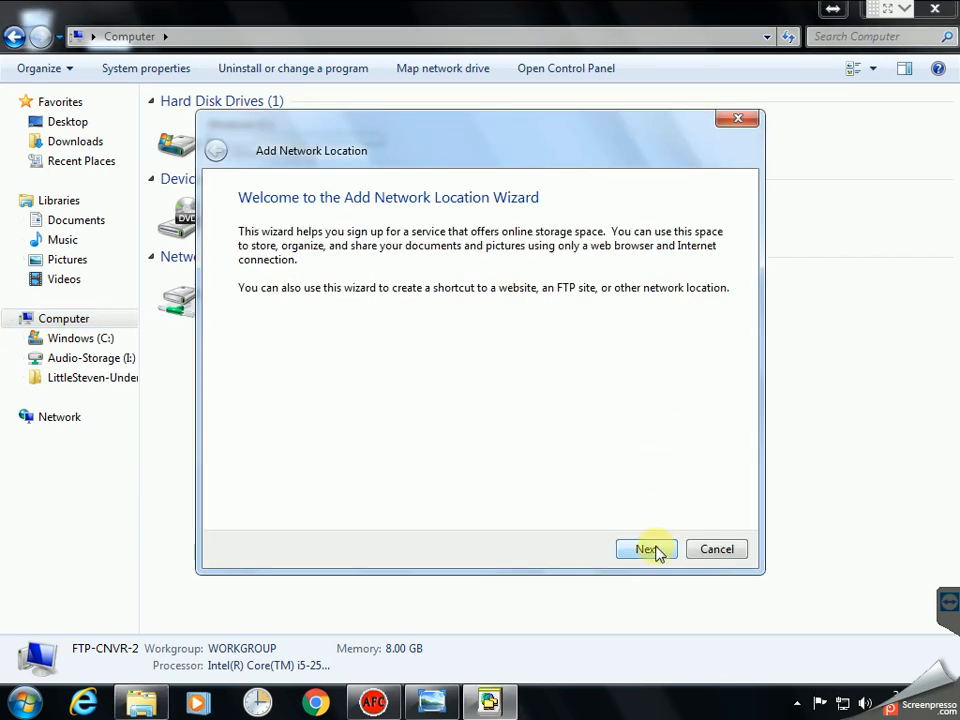
# Pick 'Choose a custom network location' in the wizard and place the FTP link screenshot alongside.
pyautogui.click(647, 549)
pyautogui.click(374, 248)
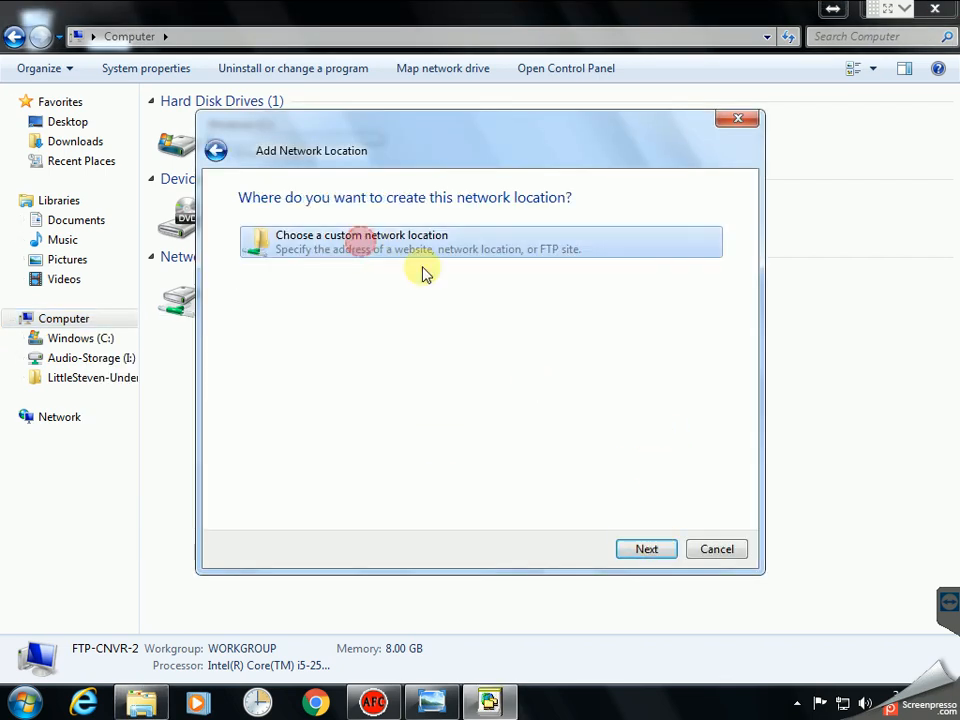
pyautogui.click(647, 549)
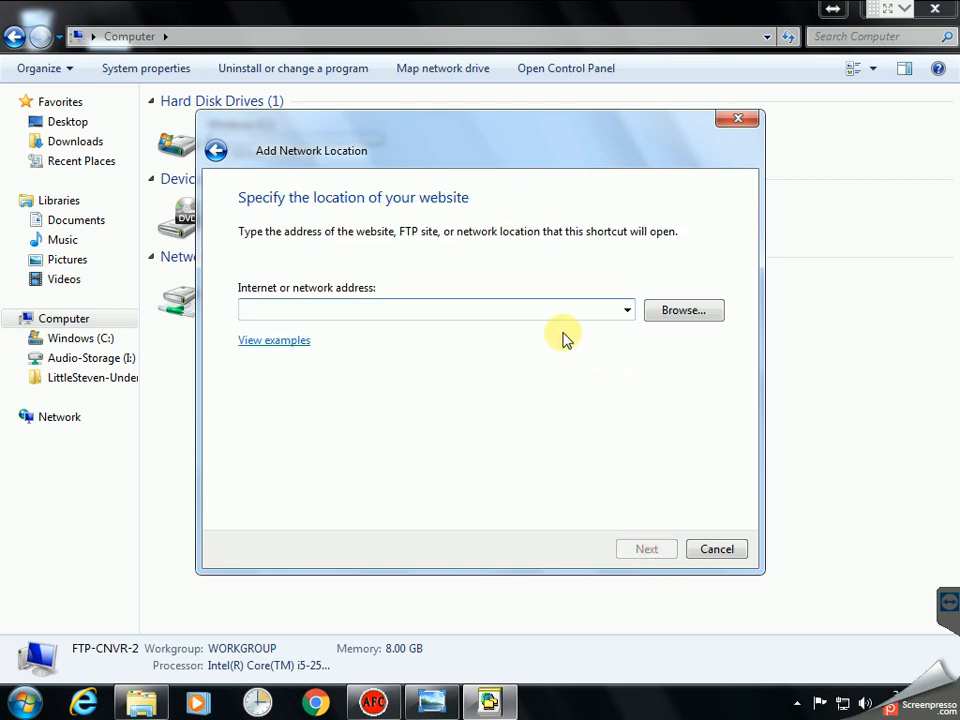
pyautogui.moveTo(468, 144); pyautogui.dragTo(327, 93)
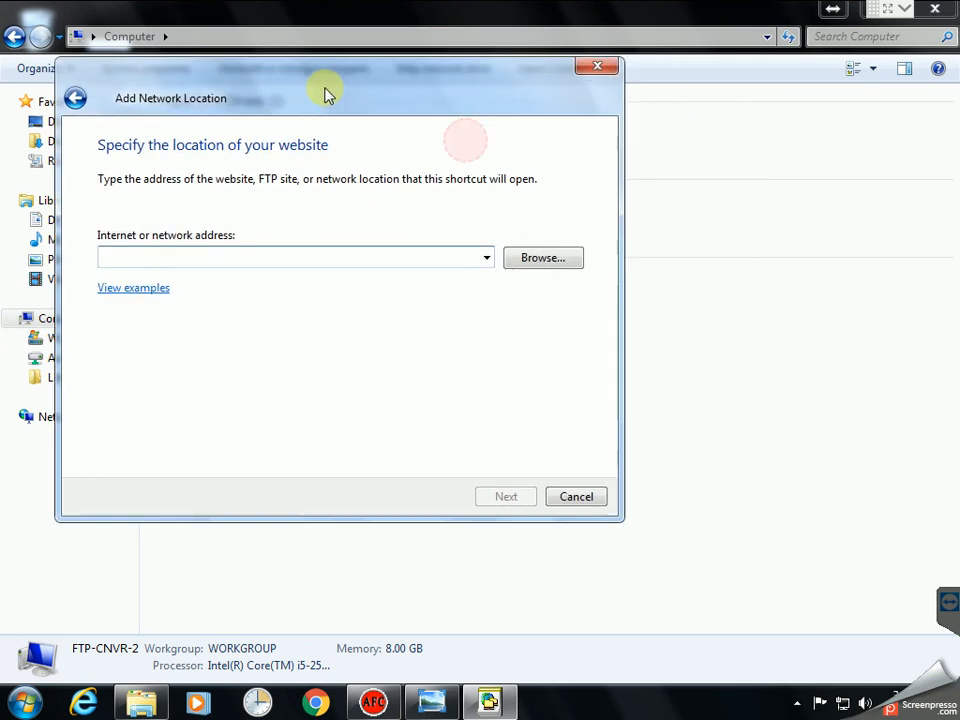
pyautogui.click(431, 702)
pyautogui.moveTo(480, 51); pyautogui.dragTo(435, 362)
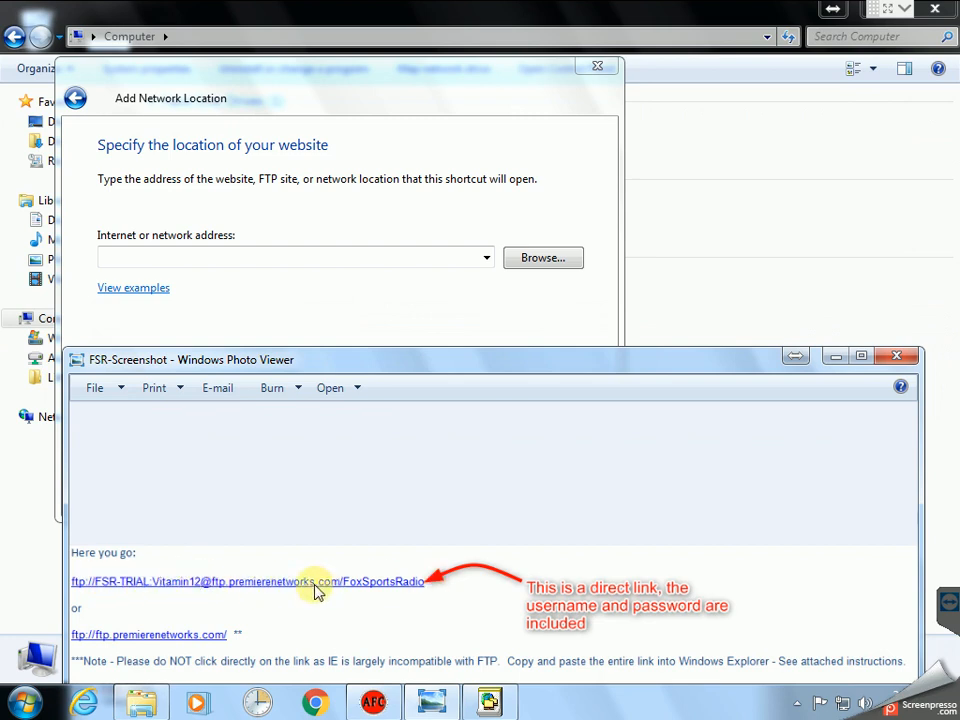
# Enter the FoxSportsRadio FTP address with the trial login and password embedded.
pyautogui.click(225, 255)
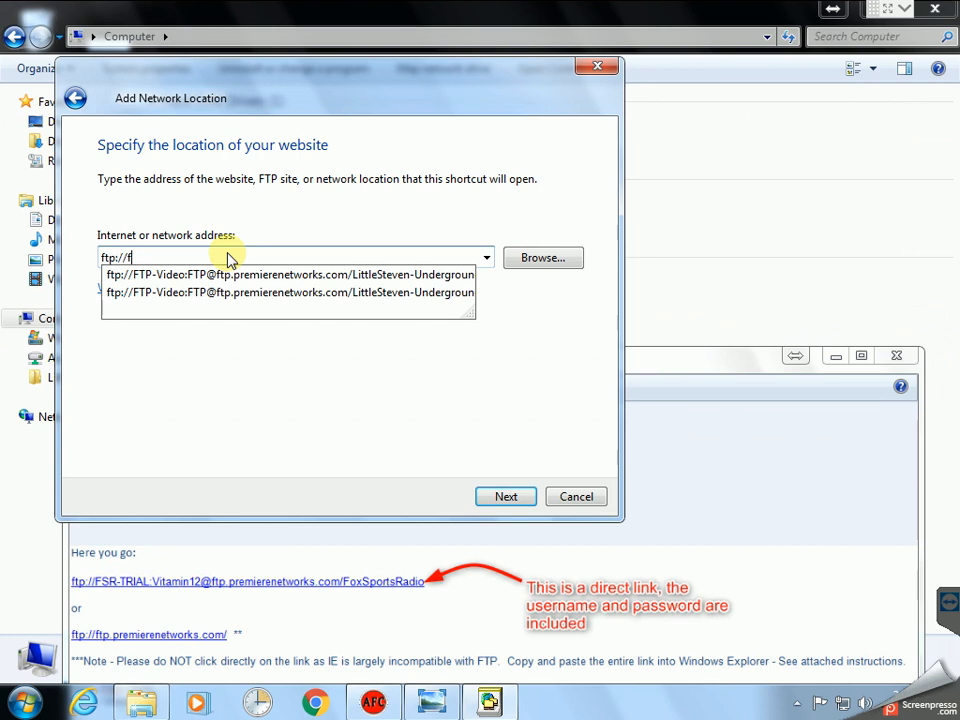
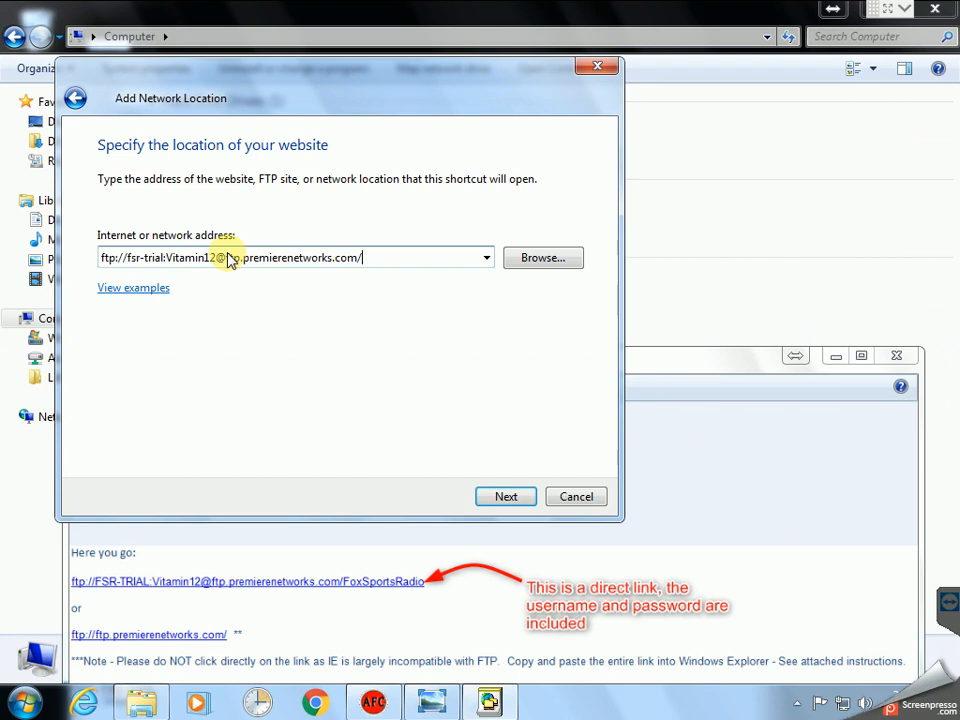
pyautogui.click(505, 496)
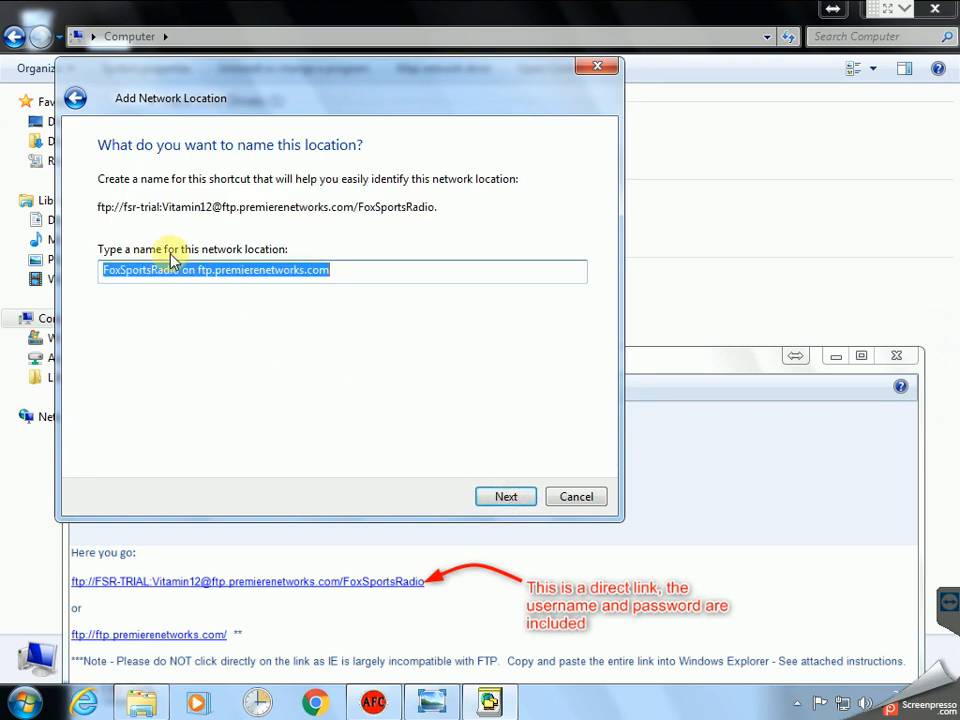
# Name the location 'FSR Actualities and Updates', finish without opening it, and close the screenshot.
pyautogui.press('End')
pyautogui.press('BackSpace')
pyautogui.press('BackSpace')
pyautogui.hotkey('ctrl', 'a')
pyautogui.write('FSR ')
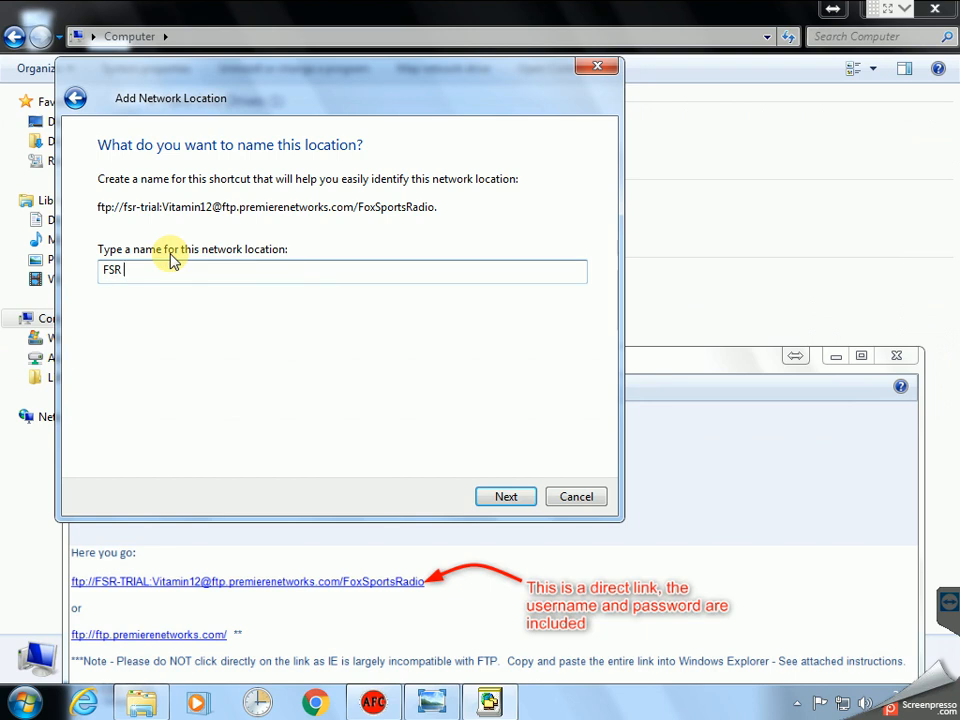
pyautogui.write('Actualities and Updates')
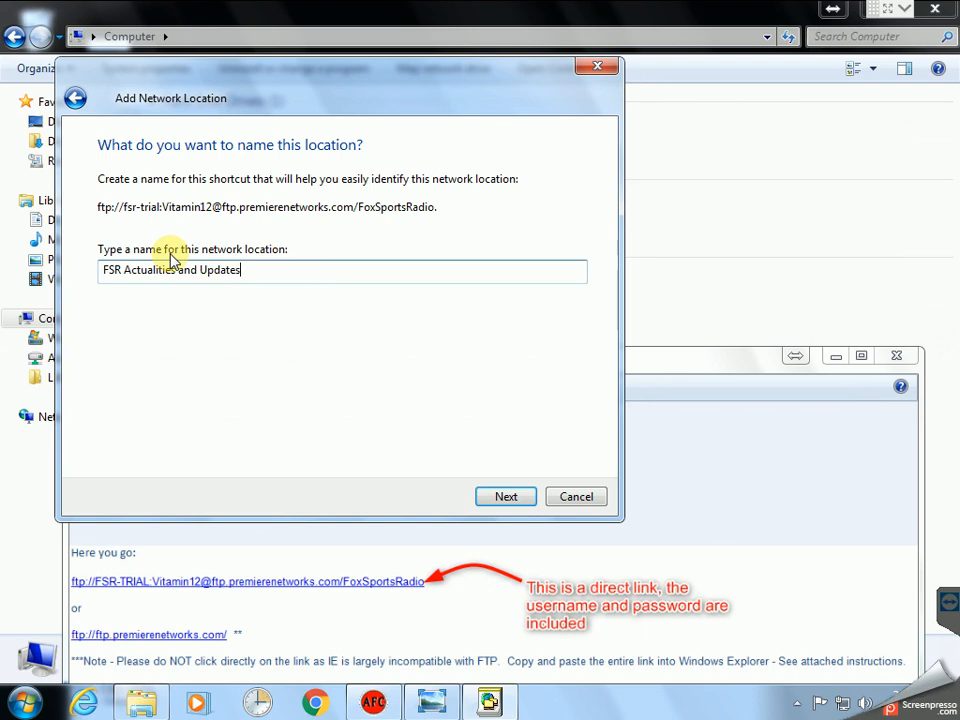
pyautogui.click(506, 497)
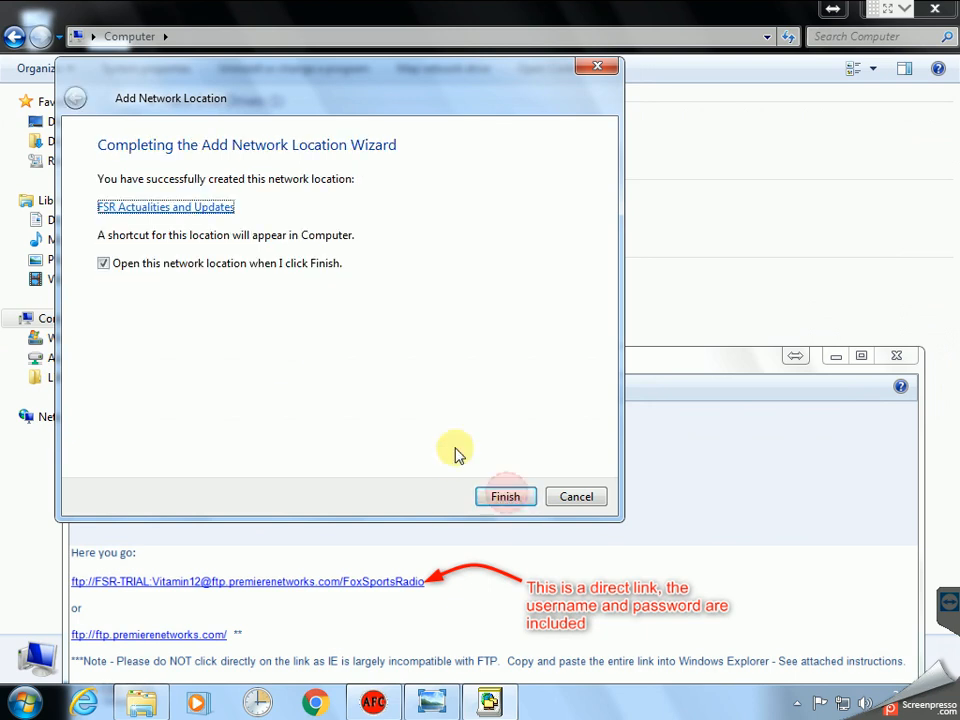
pyautogui.click(157, 264)
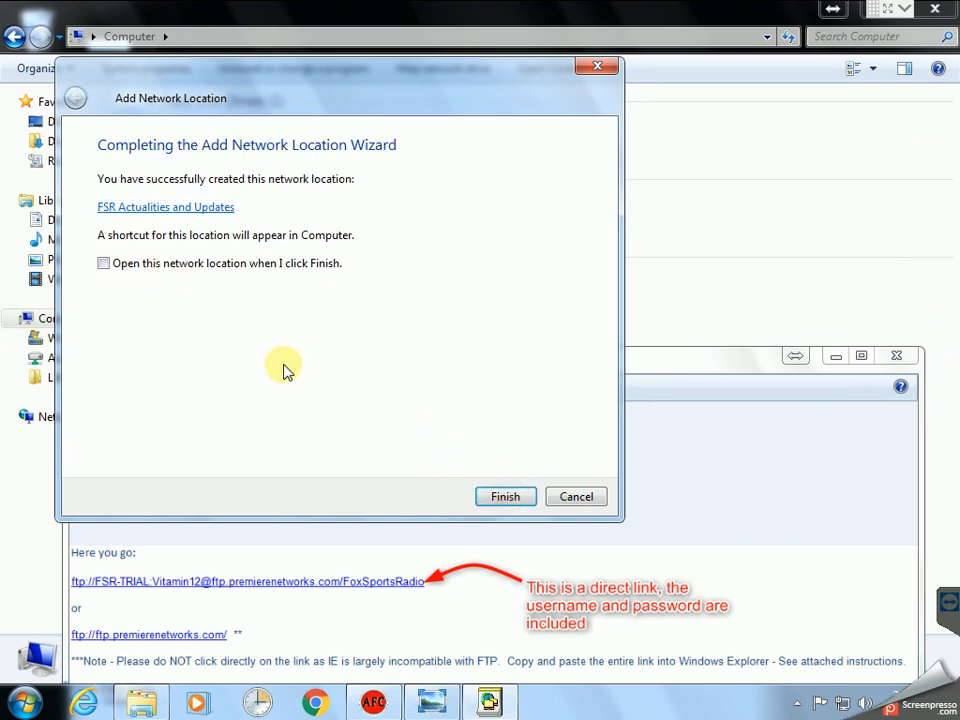
pyautogui.click(516, 498)
pyautogui.click(896, 356)
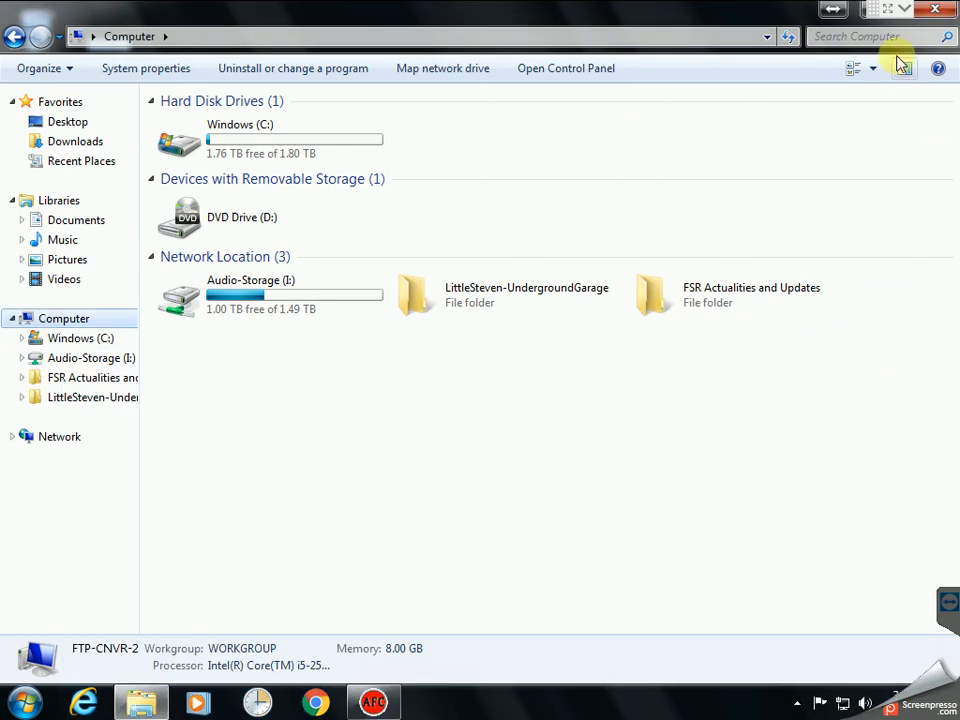
pyautogui.doubleClick(760, 16)
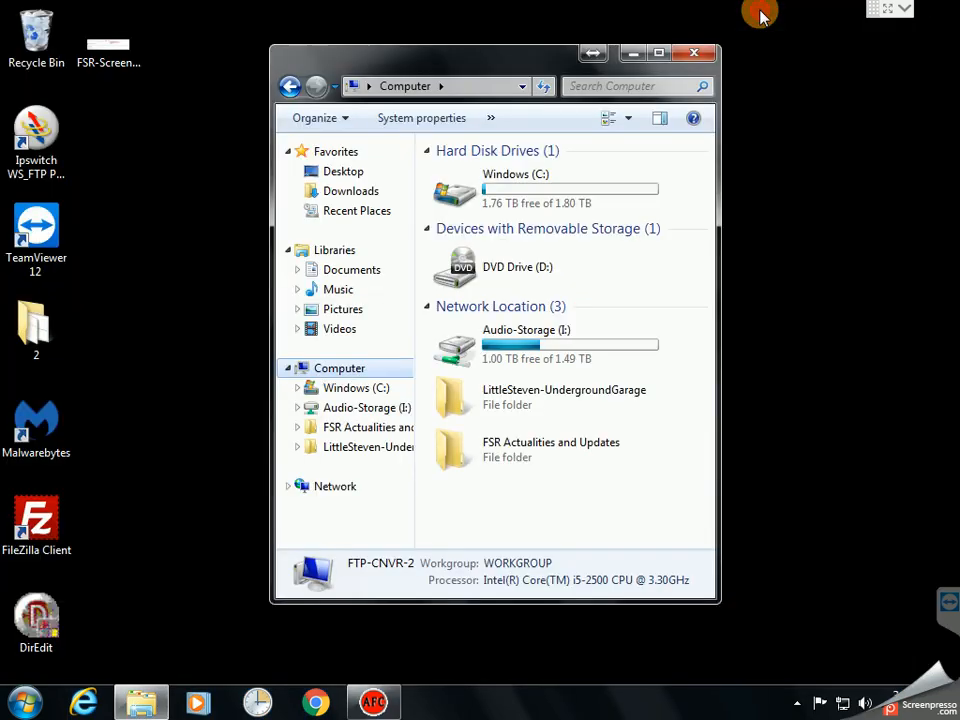
# Send the FSR Actualities and Updates folder to the desktop as a shortcut, then close Computer.
pyautogui.click(658, 47)
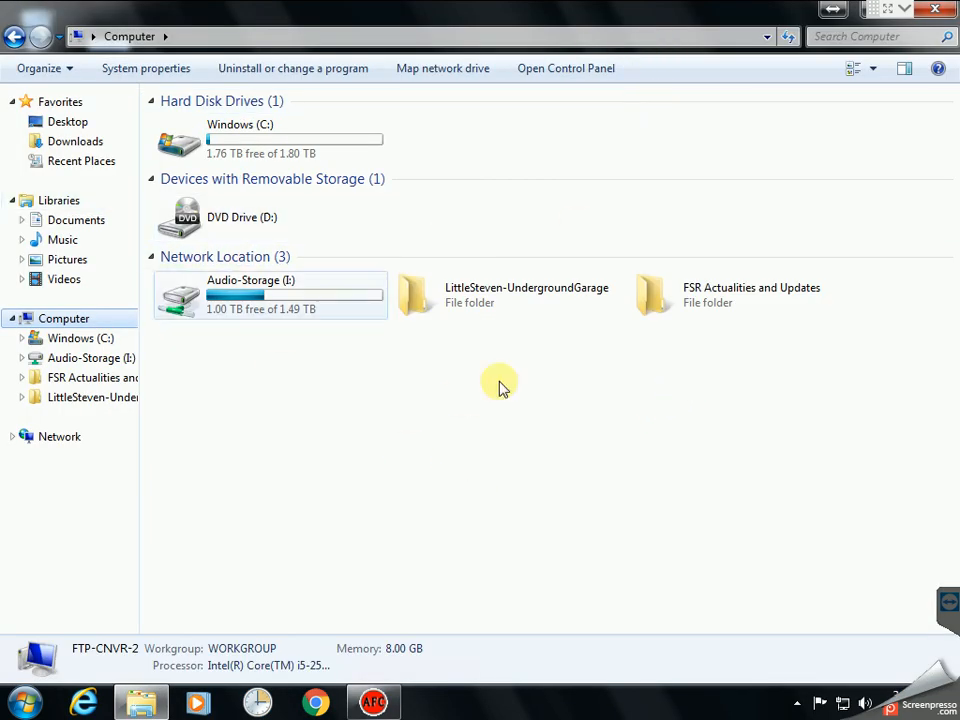
pyautogui.click(719, 288)
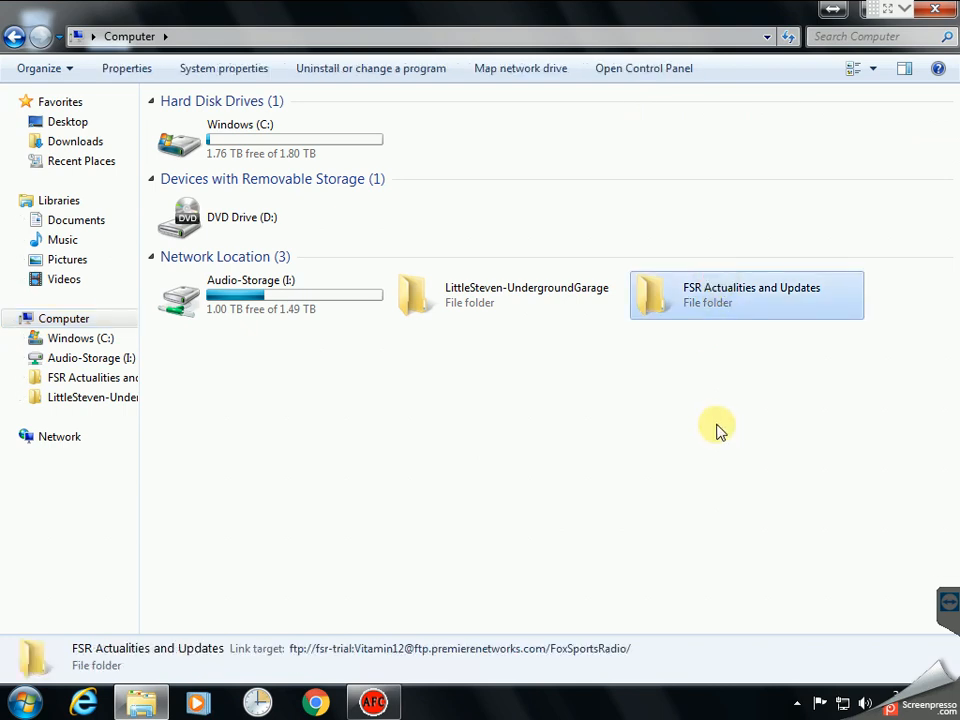
pyautogui.rightClick(686, 304)
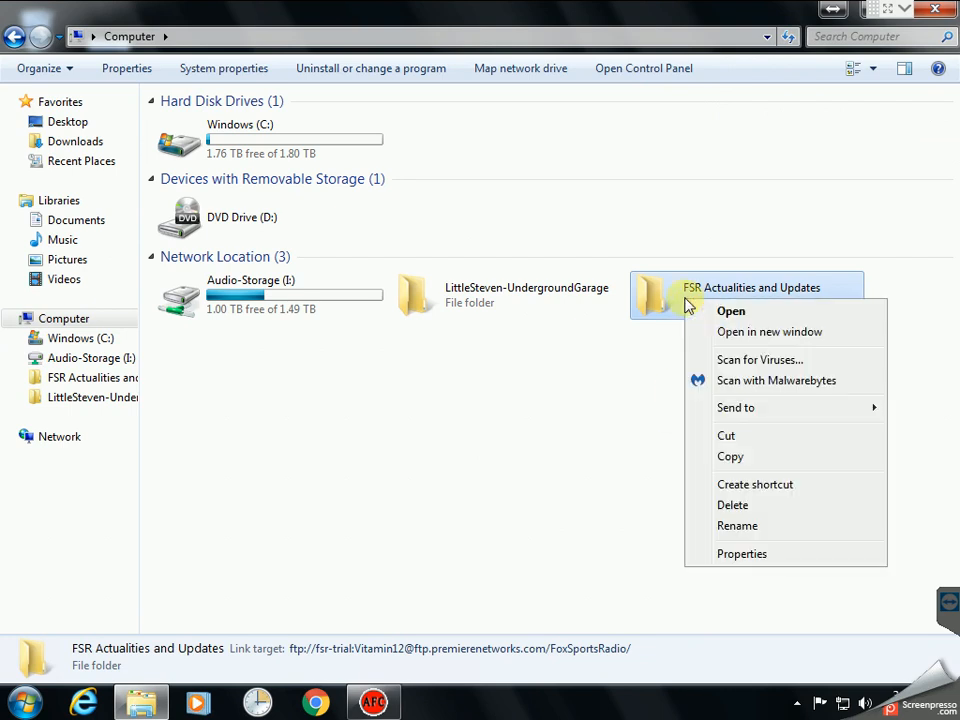
pyautogui.moveTo(735, 409)
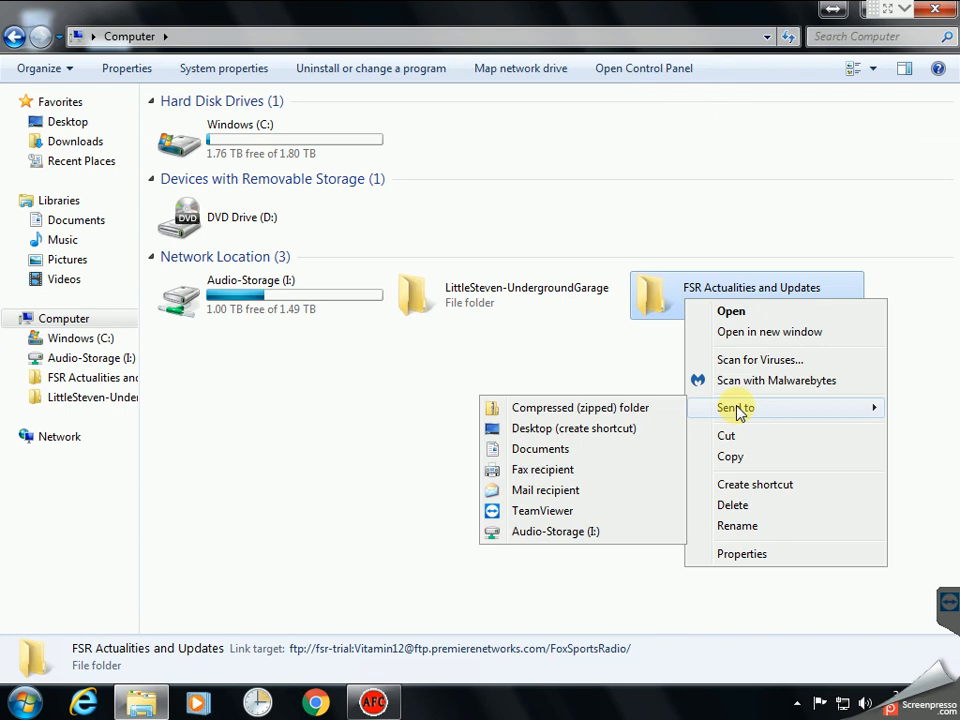
pyautogui.click(566, 428)
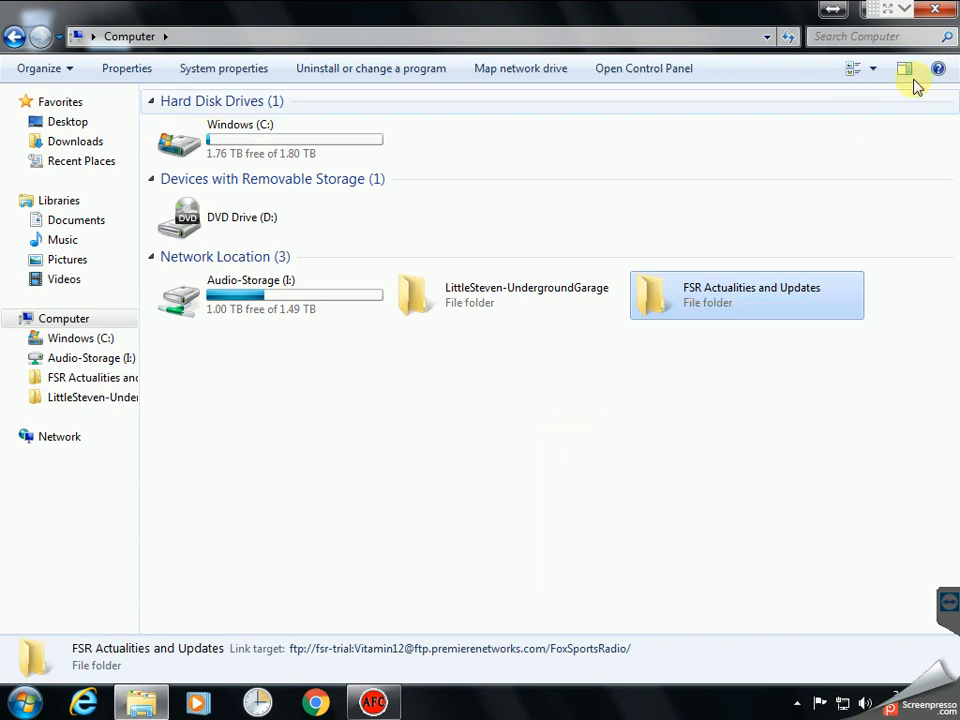
pyautogui.click(935, 9)
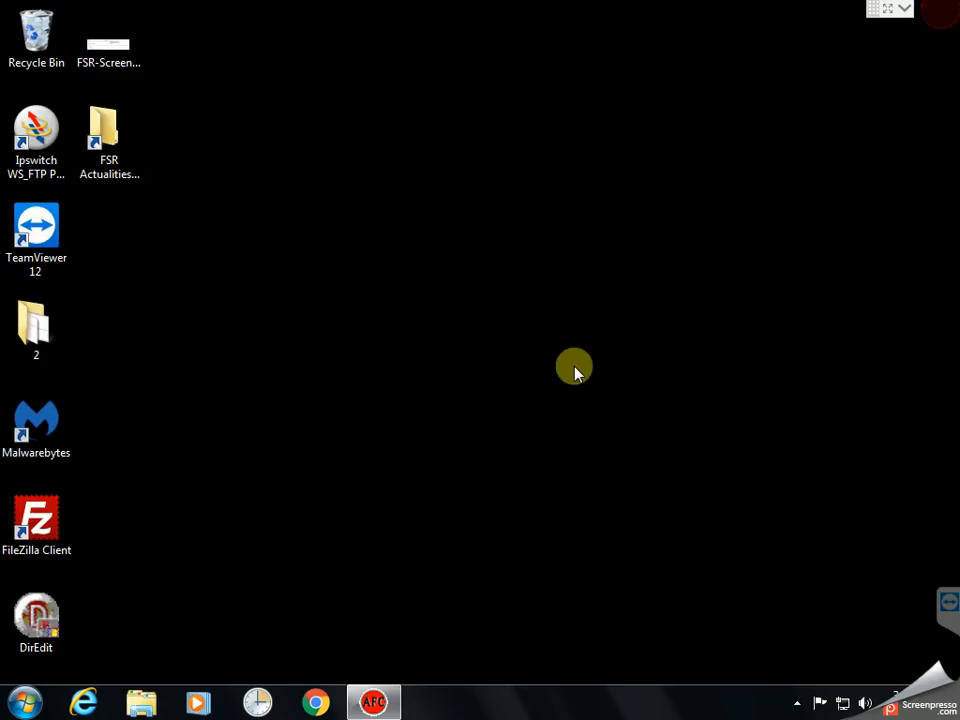
pyautogui.click(372, 456)
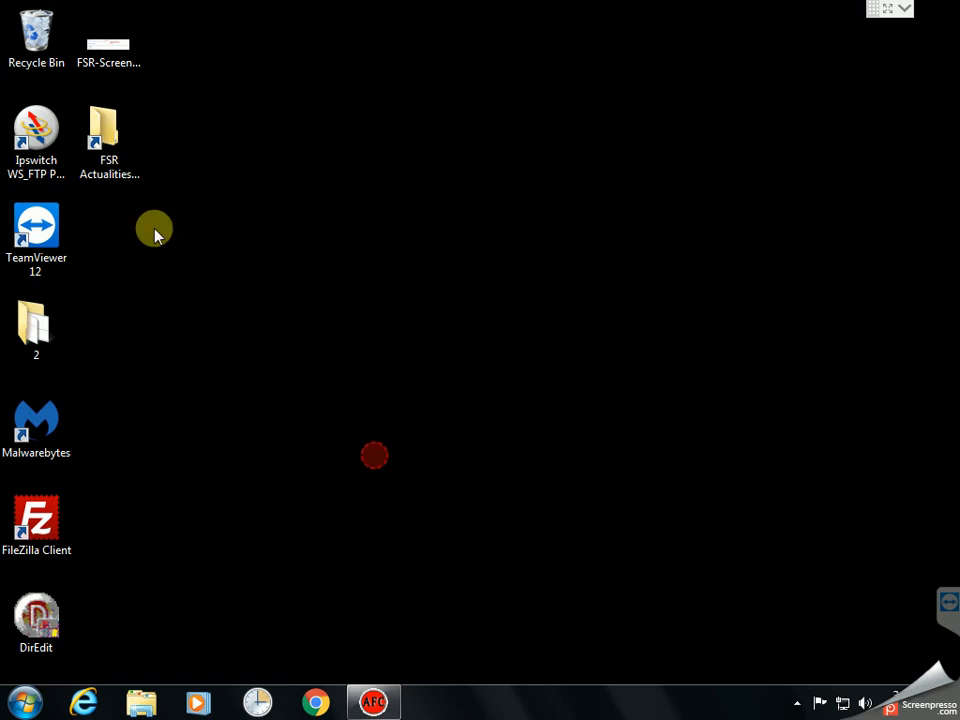
pyautogui.doubleClick(110, 138)
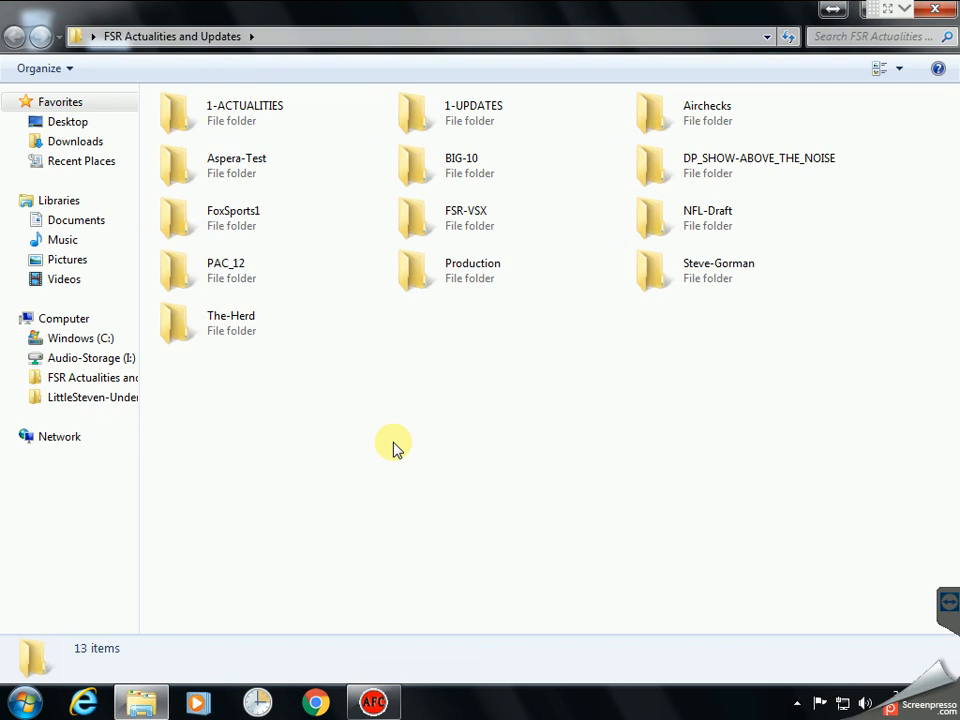
pyautogui.doubleClick(225, 120)
pyautogui.click(195, 40)
pyautogui.click(487, 117)
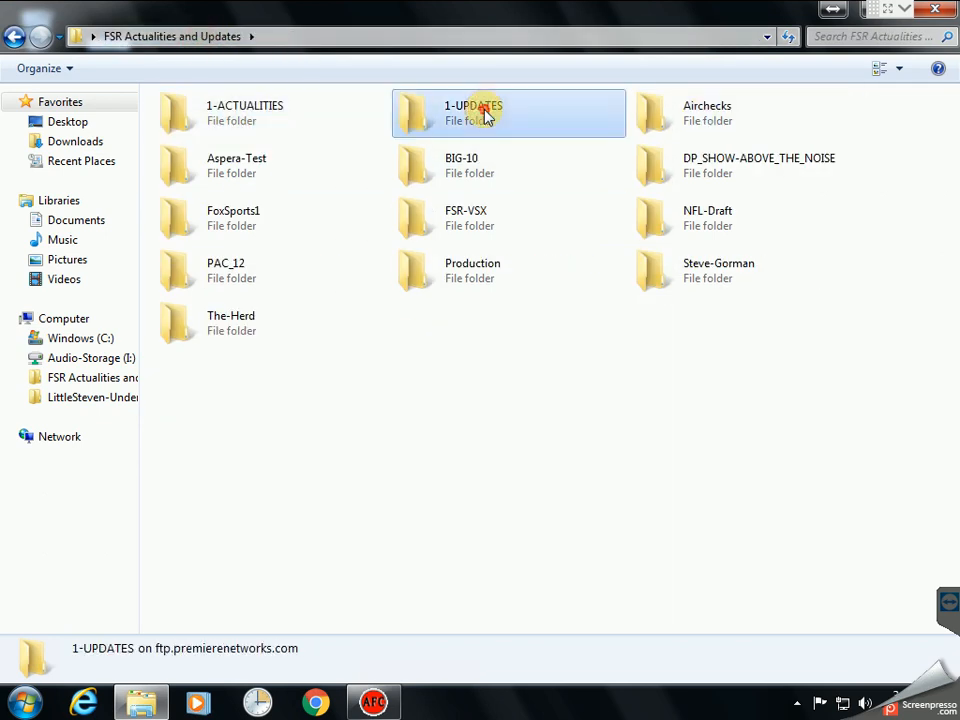
pyautogui.doubleClick(487, 117)
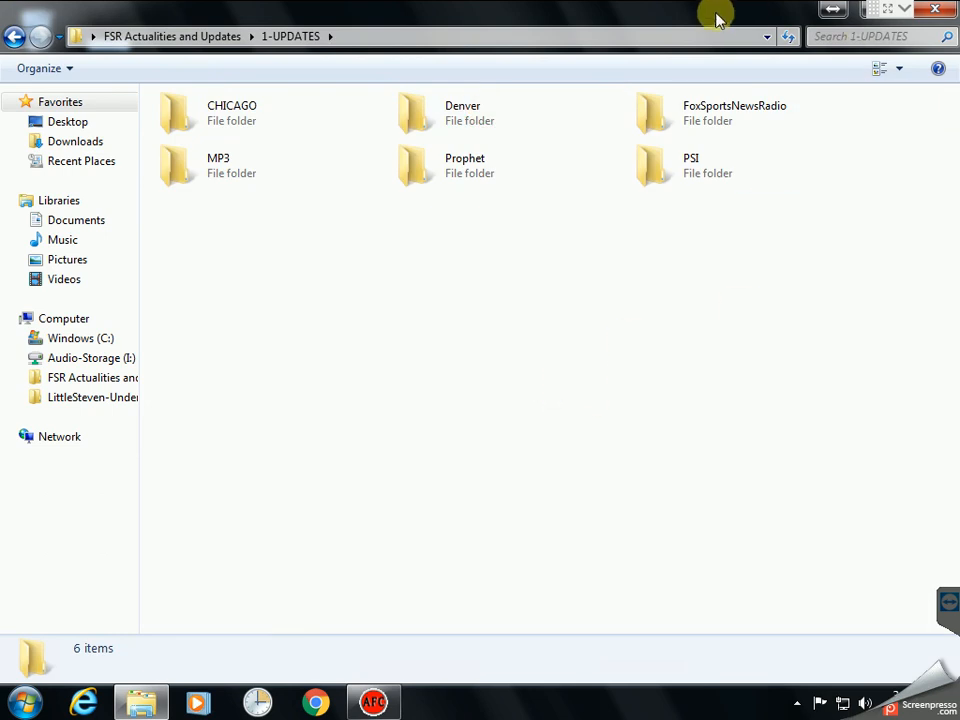
pyautogui.click(937, 11)
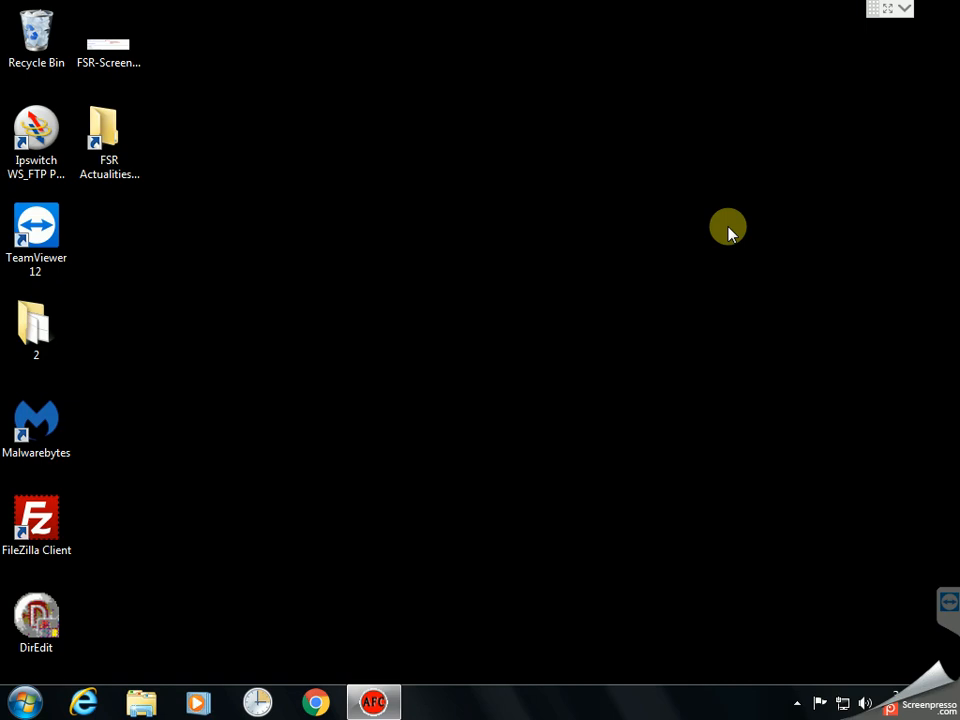
# Launch FileZilla, dismiss the update check, maximize it, and open the Site Manager.
pyautogui.doubleClick(10, 545)
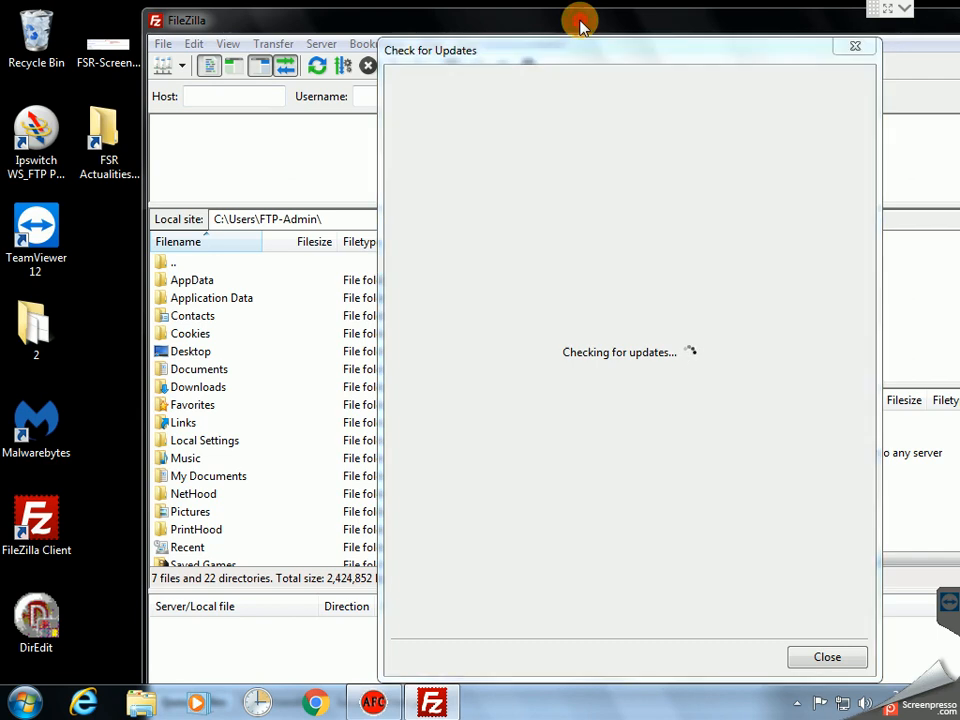
pyautogui.click(855, 46)
pyautogui.doubleClick(767, 24)
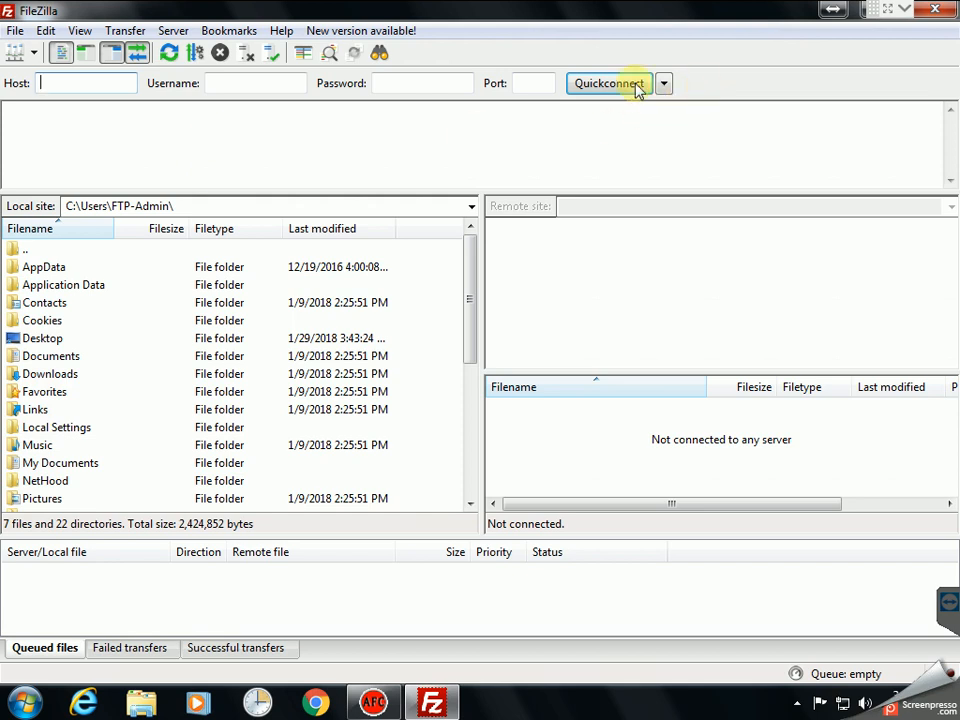
pyautogui.click(790, 80)
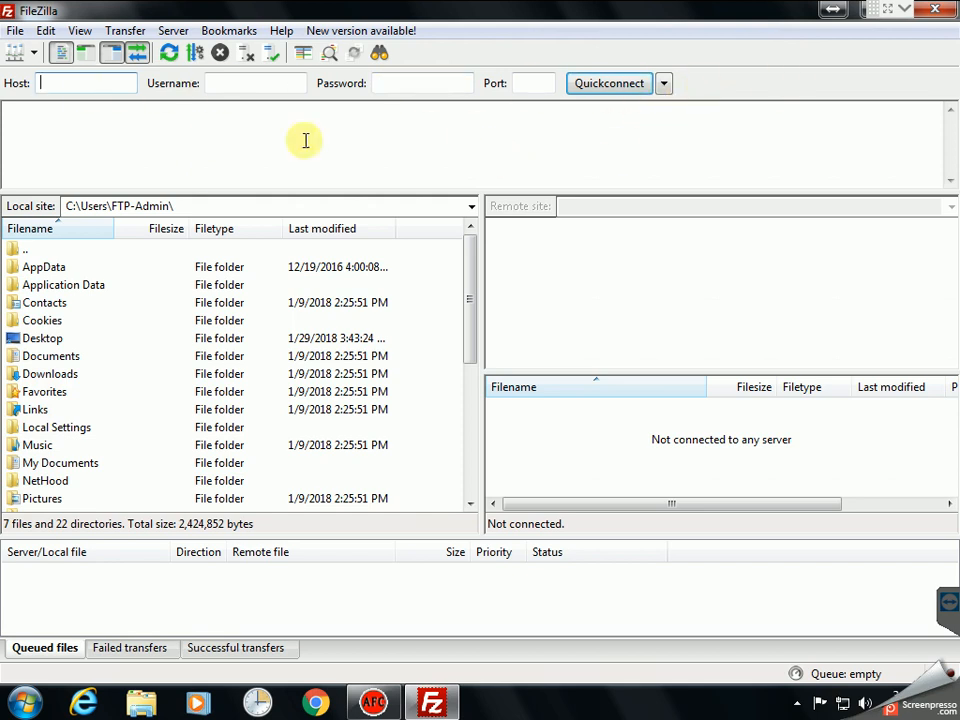
pyautogui.click(15, 31)
pyautogui.click(40, 51)
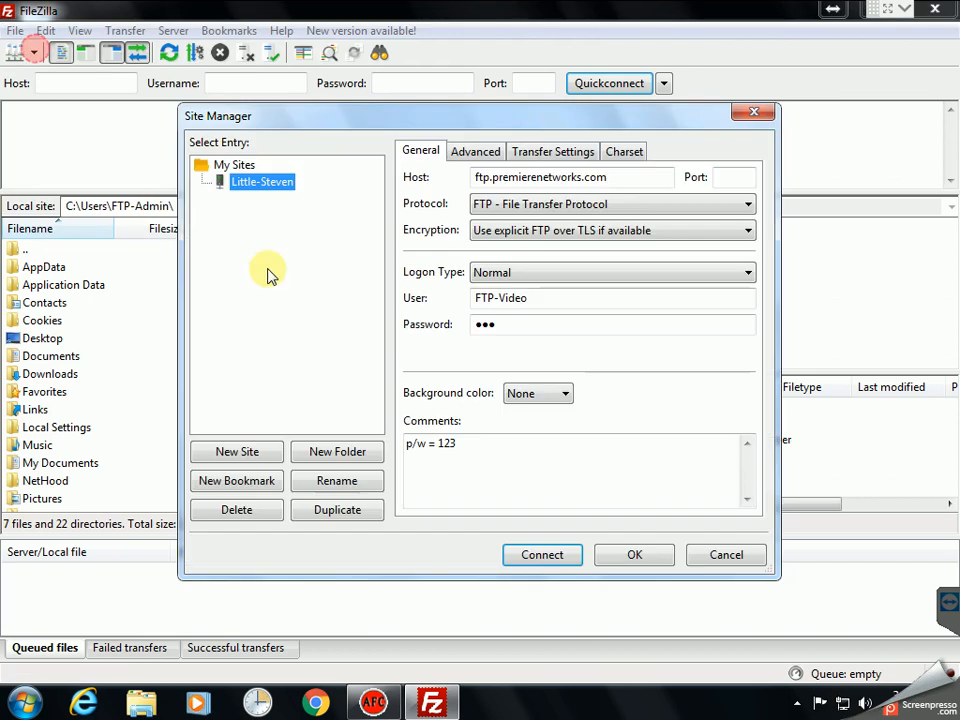
pyautogui.moveTo(364, 114); pyautogui.dragTo(318, 184)
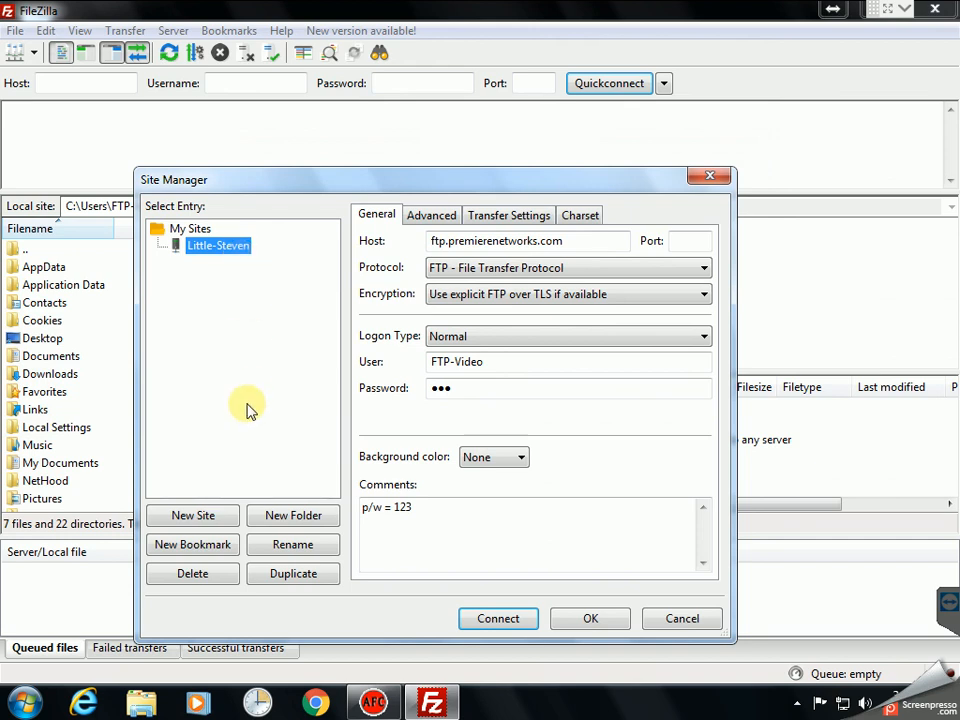
# Create a new site named FSR with host ftp://ftp.premierenetworks.com and Normal logon type.
pyautogui.click(195, 516)
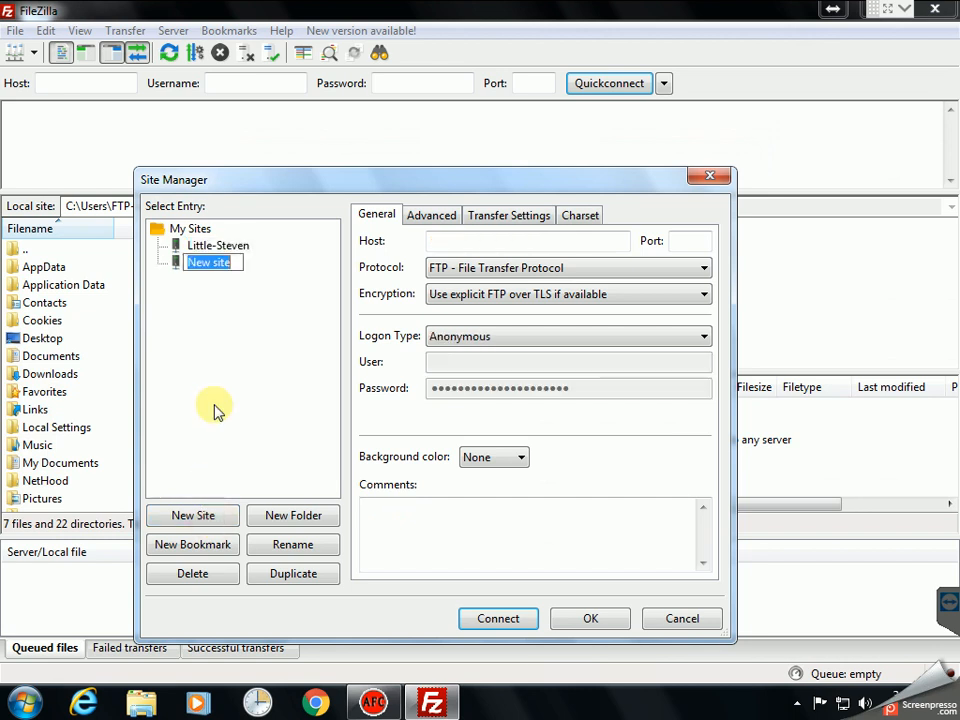
pyautogui.write('FSR')
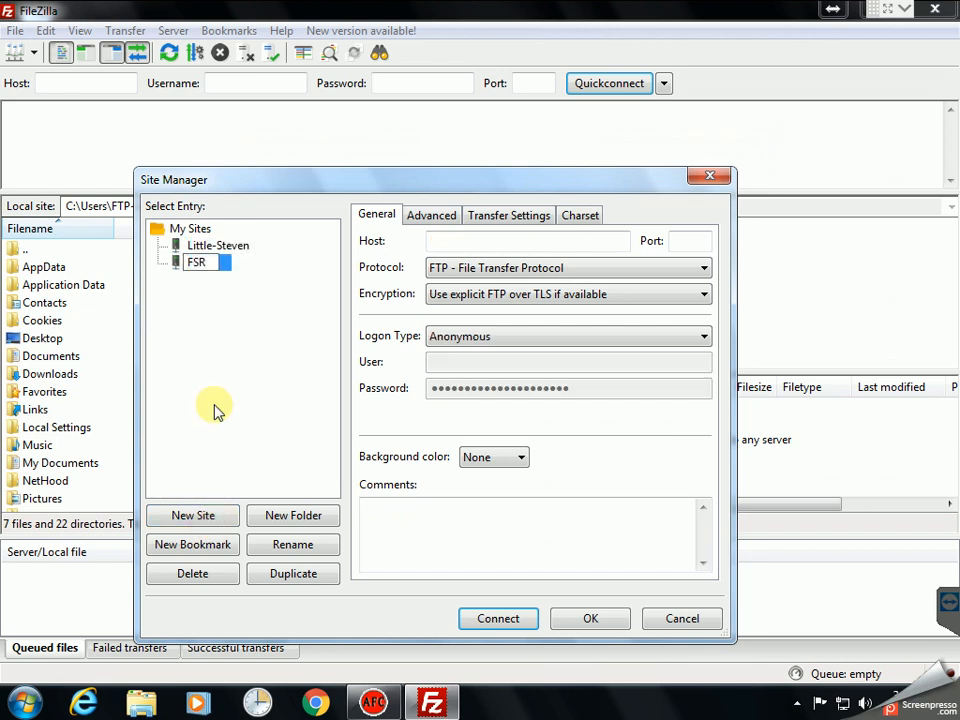
pyautogui.click(443, 240)
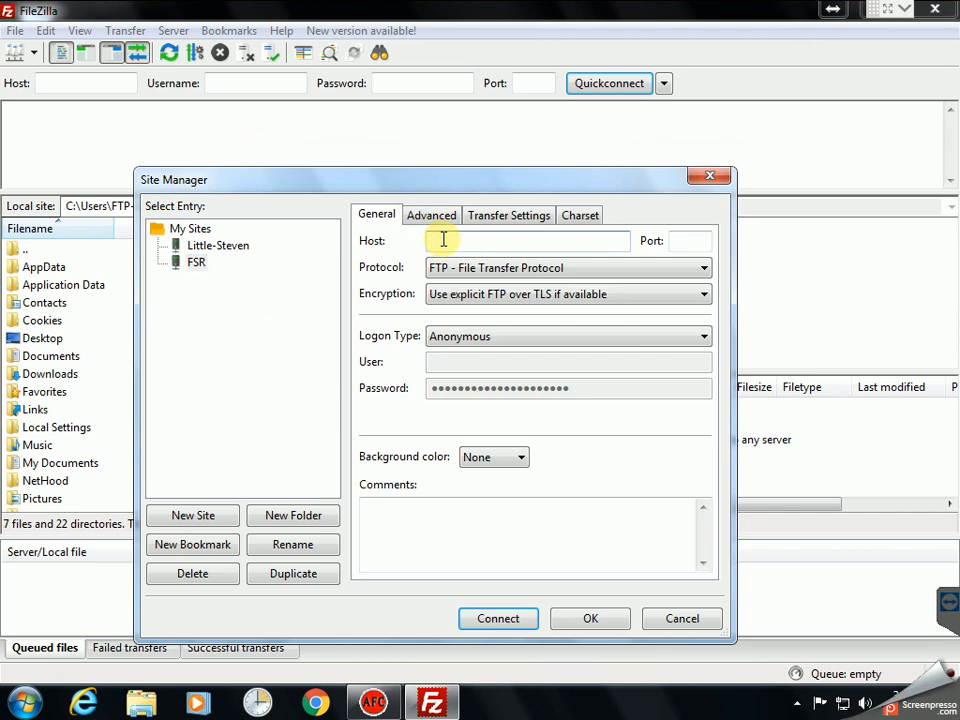
pyautogui.write('ftp://ftp.premiere')
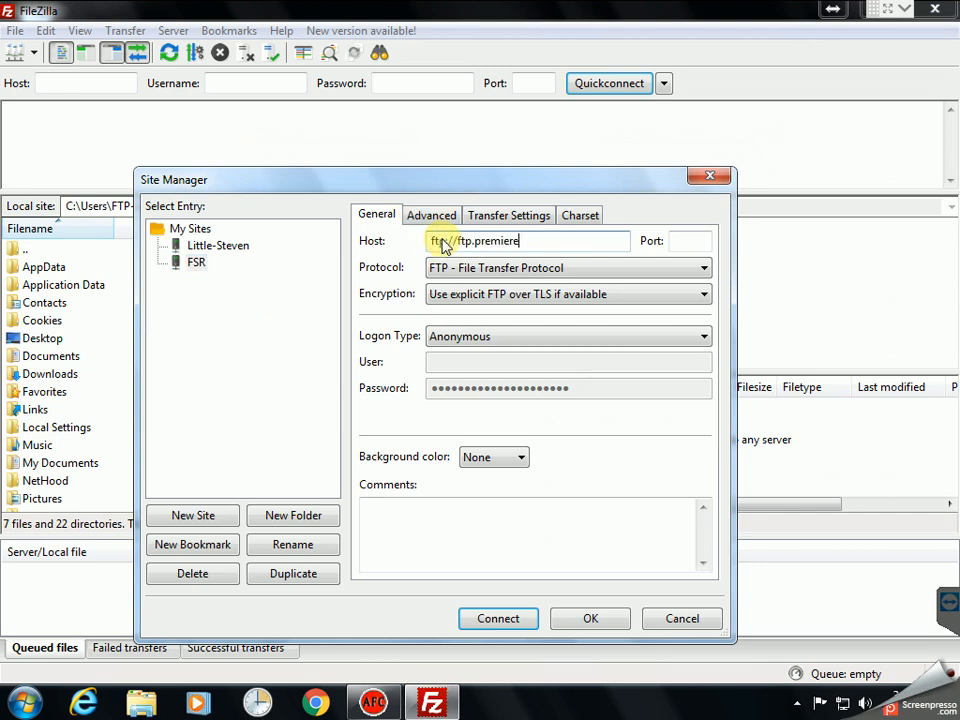
pyautogui.write('networks.com')
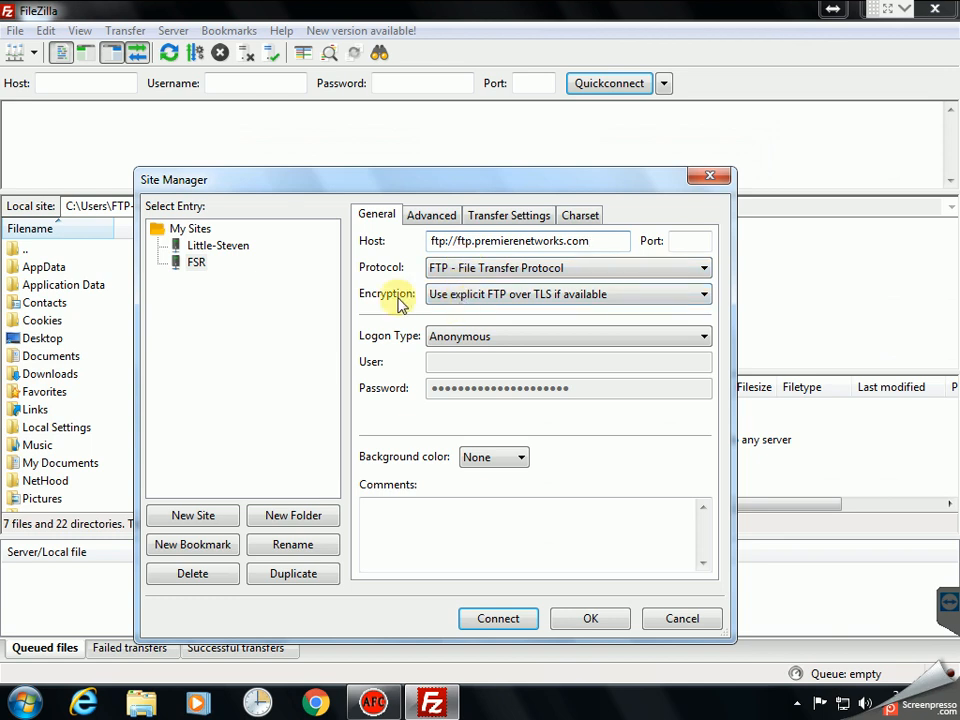
pyautogui.click(499, 337)
pyautogui.click(497, 369)
# Enter the trial user name and password, and add a password note in Comments.
pyautogui.click(500, 362)
pyautogui.write('FSR-TRIAL')
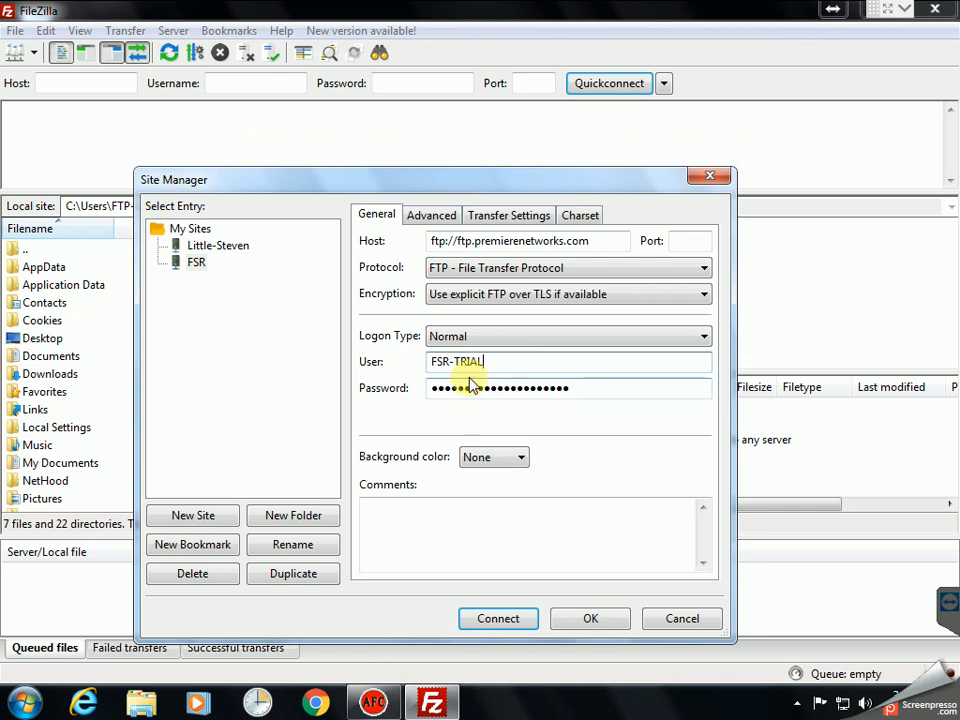
pyautogui.moveTo(510, 361); pyautogui.dragTo(420, 361)
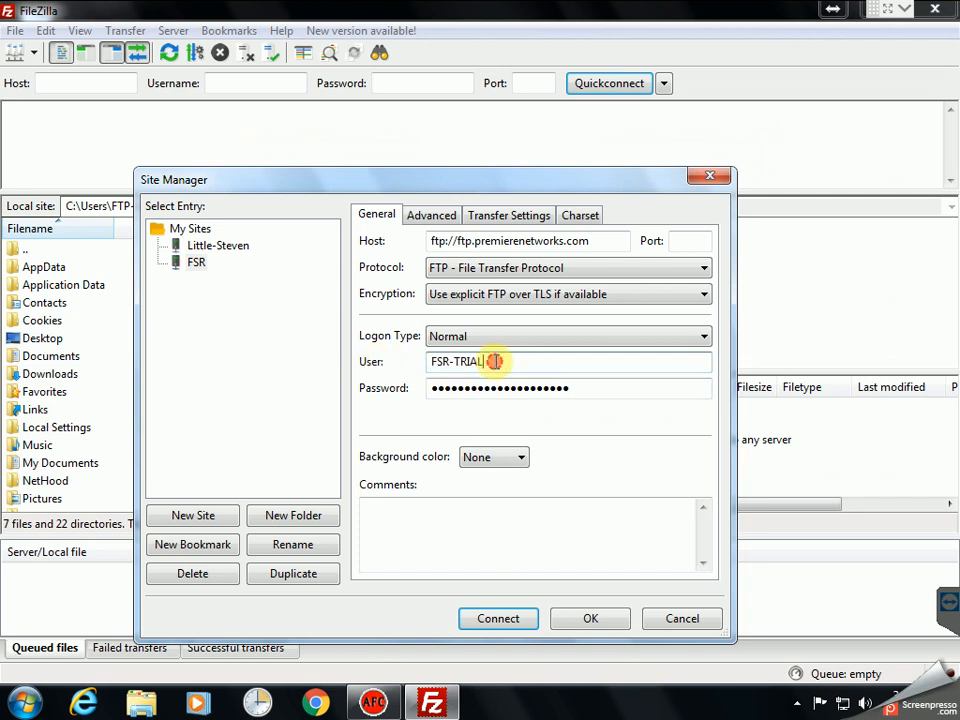
pyautogui.doubleClick(598, 387)
pyautogui.write('•••••••••')
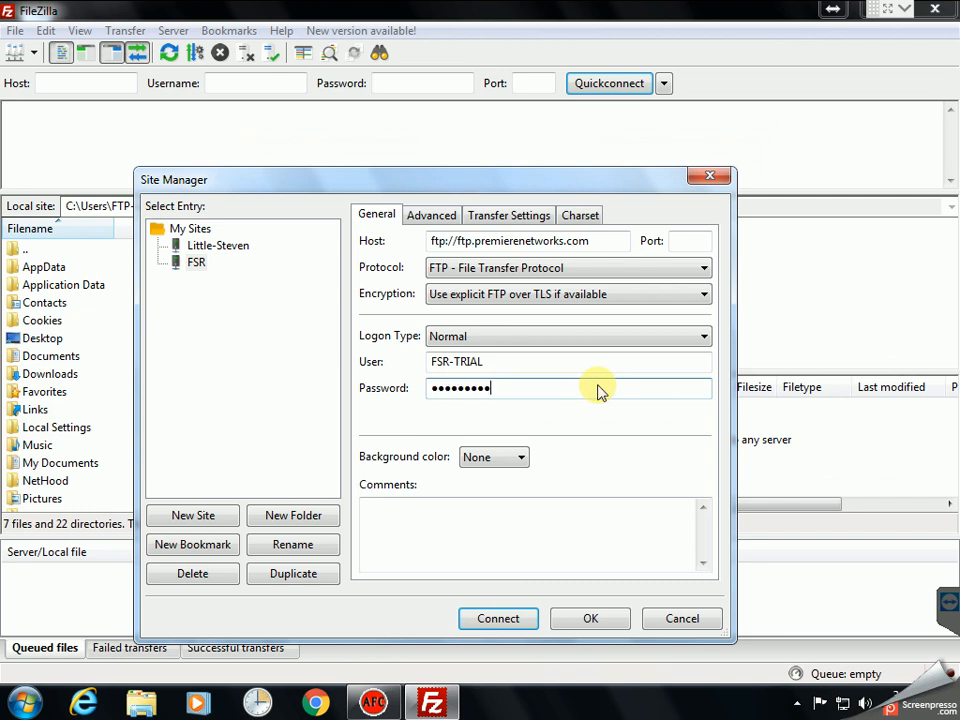
pyautogui.click(593, 529)
pyautogui.write('p/w = ')
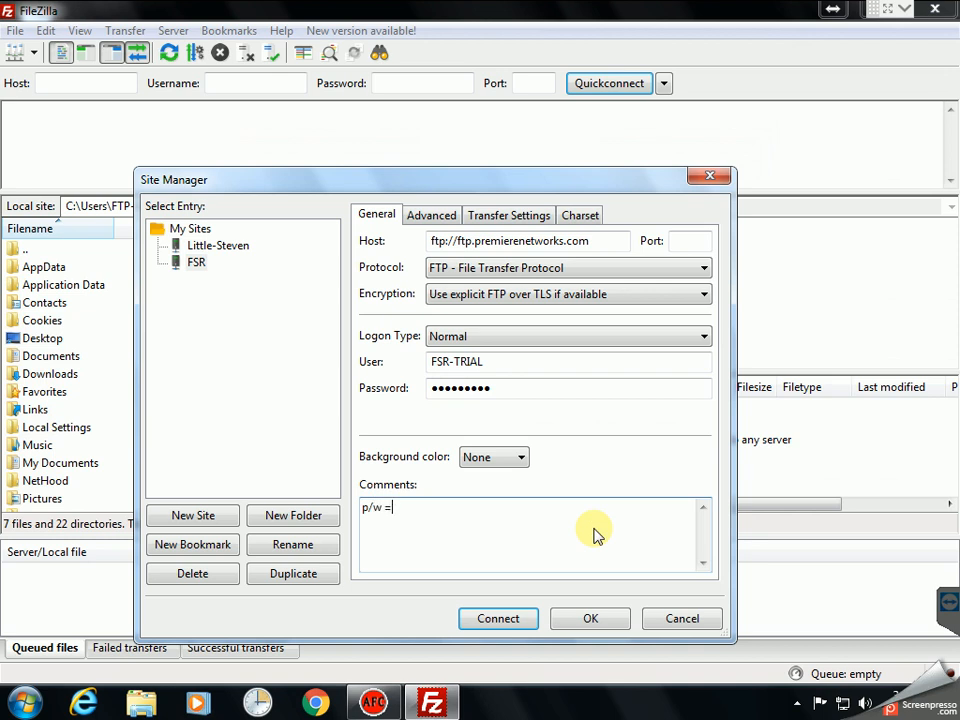
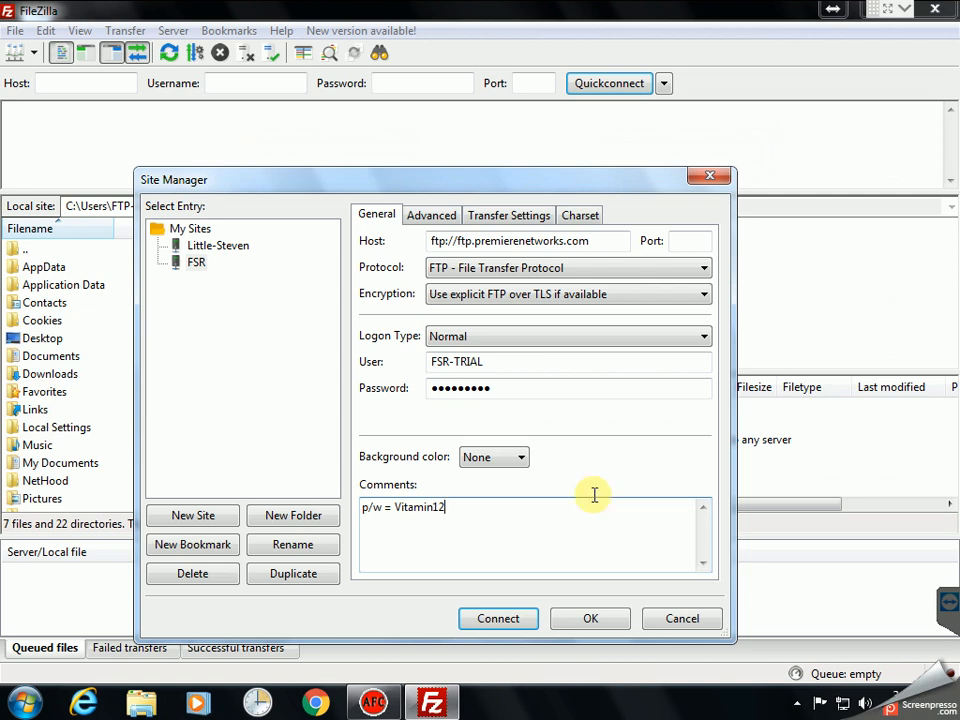
# Set the FSR site's default remote directory to /FoxSportsRadio on the Advanced tab.
pyautogui.click(432, 216)
pyautogui.click(420, 379)
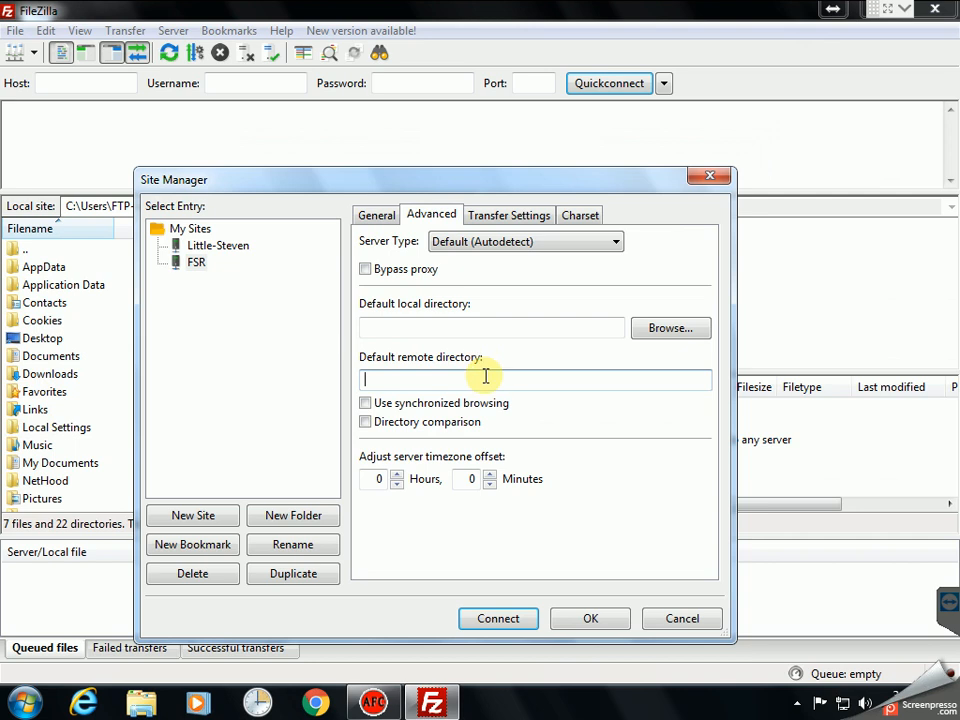
pyautogui.write('/FoxSportsRadio')
pyautogui.moveTo(476, 180); pyautogui.dragTo(475, 163)
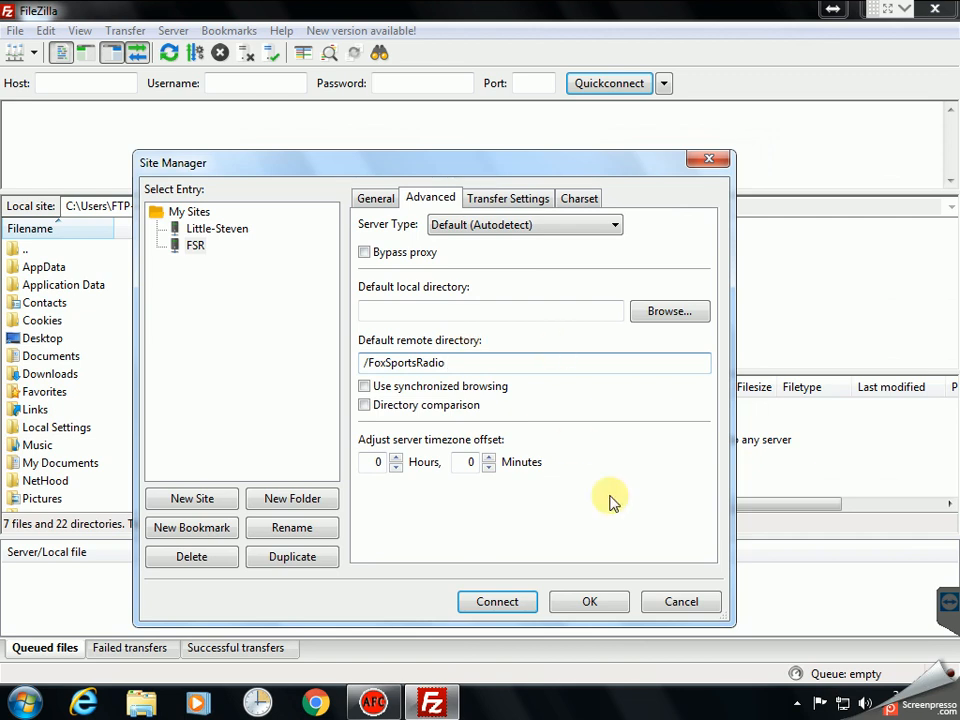
# Connect to FSR, browse into 1-ACTUALITIES/MP3/01-01-18 Sound, and select files 001–003.
pyautogui.click(497, 603)
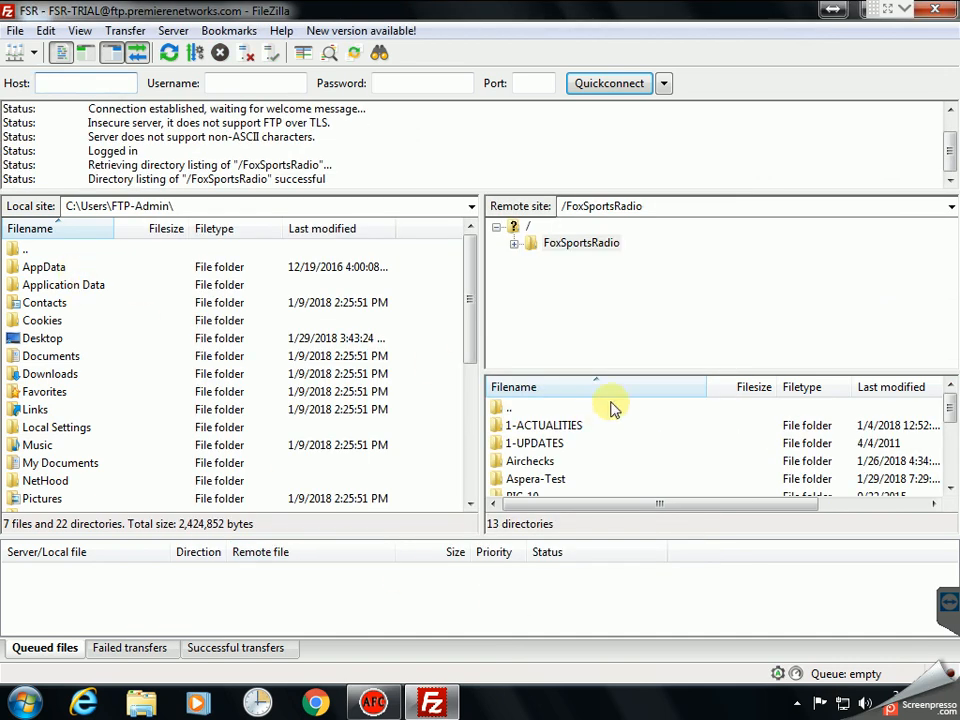
pyautogui.moveTo(628, 371); pyautogui.dragTo(630, 321)
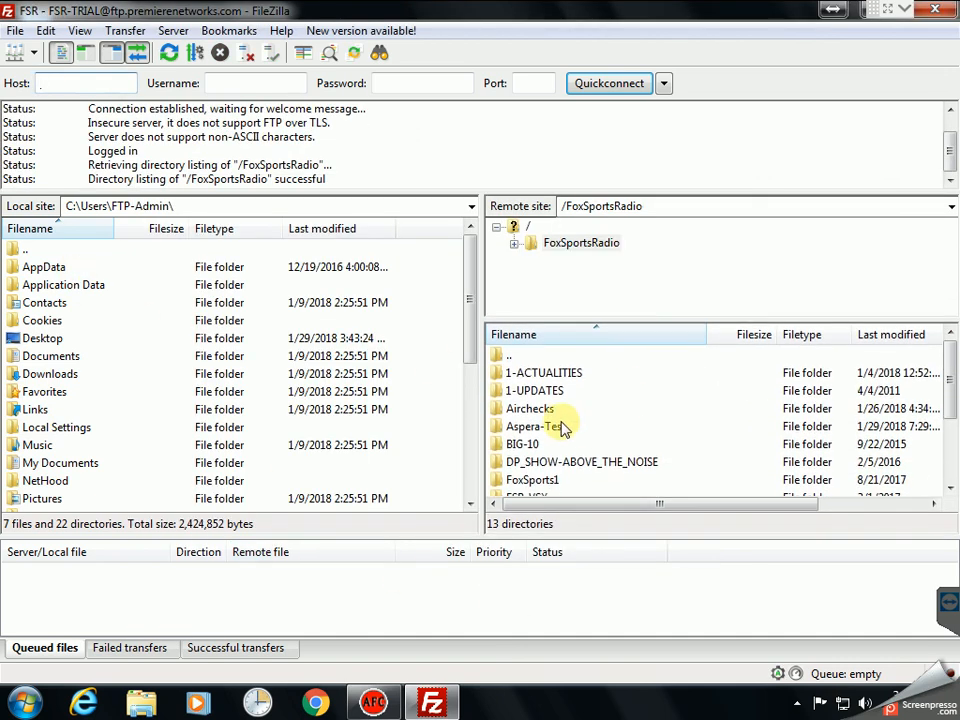
pyautogui.click(553, 408)
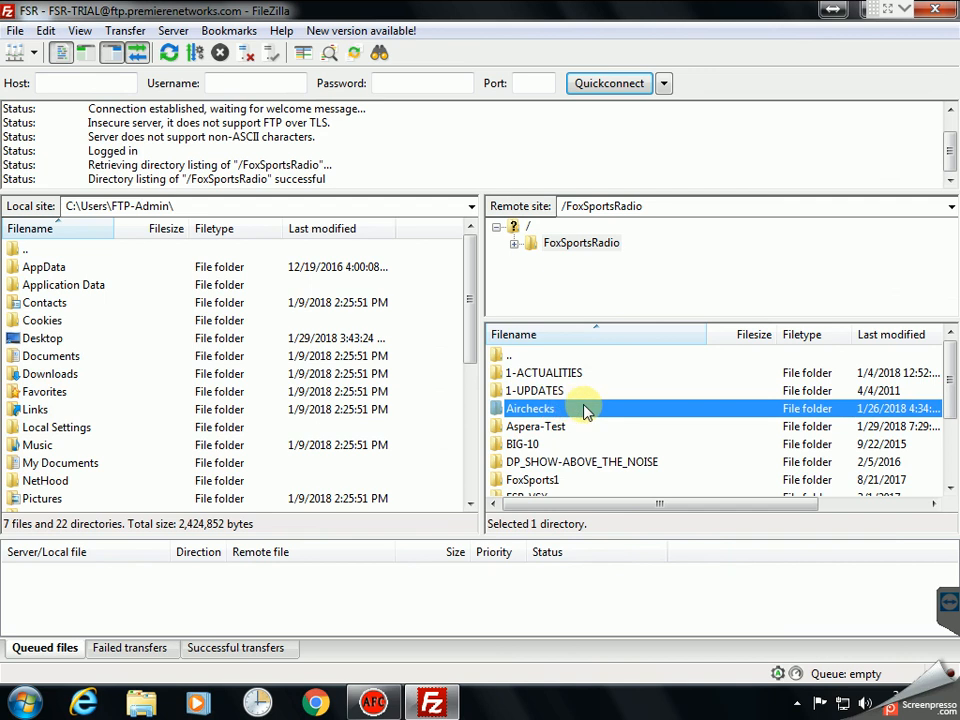
pyautogui.doubleClick(540, 373)
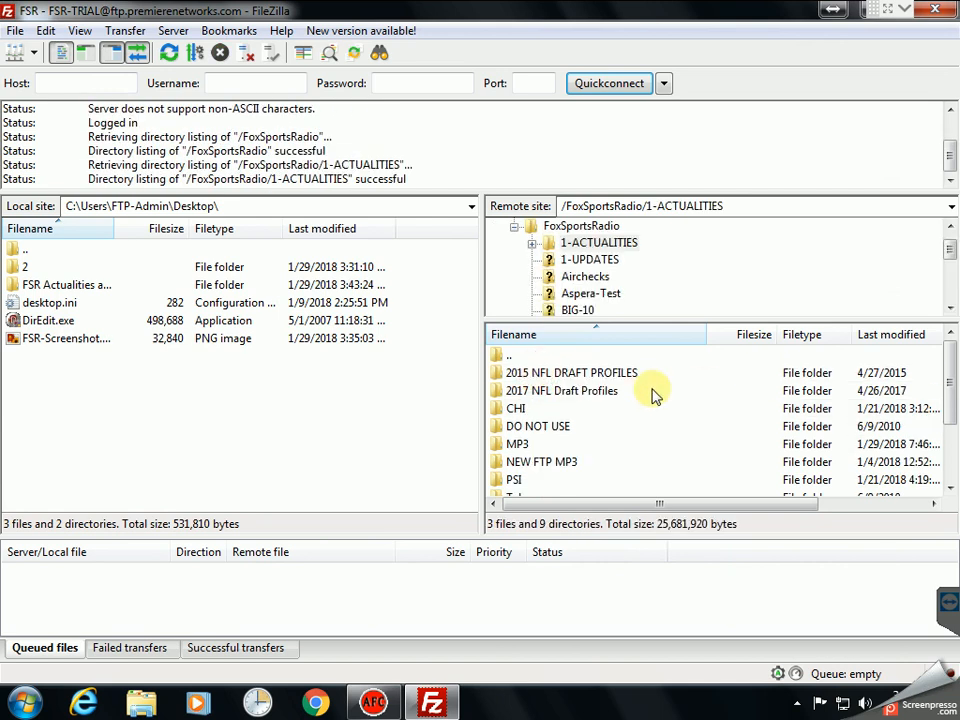
pyautogui.click(512, 444)
pyautogui.doubleClick(512, 444)
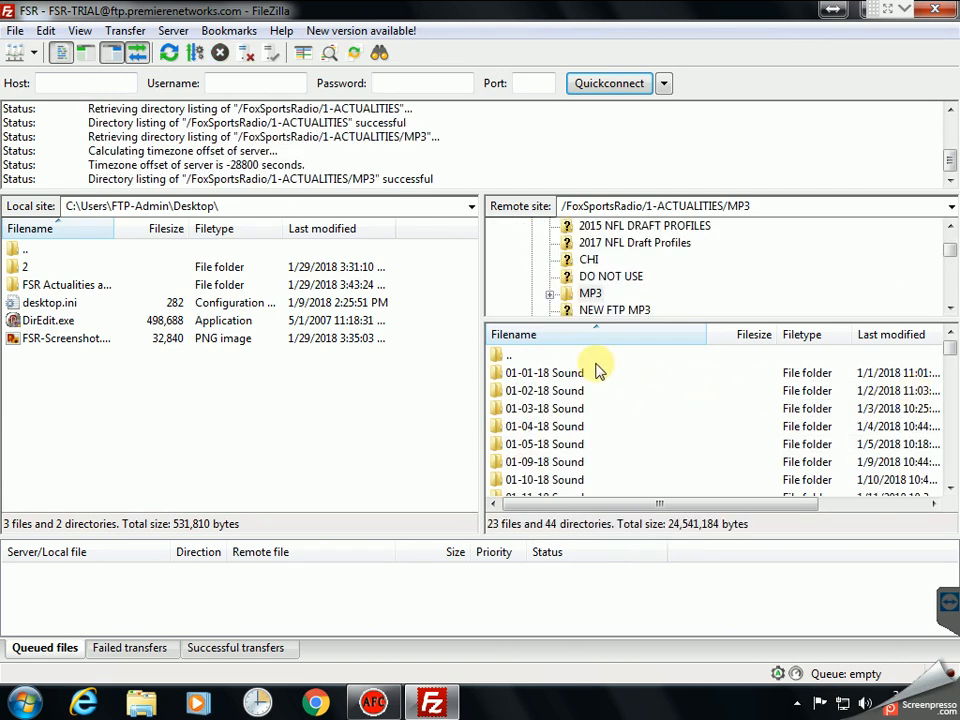
pyautogui.doubleClick(548, 372)
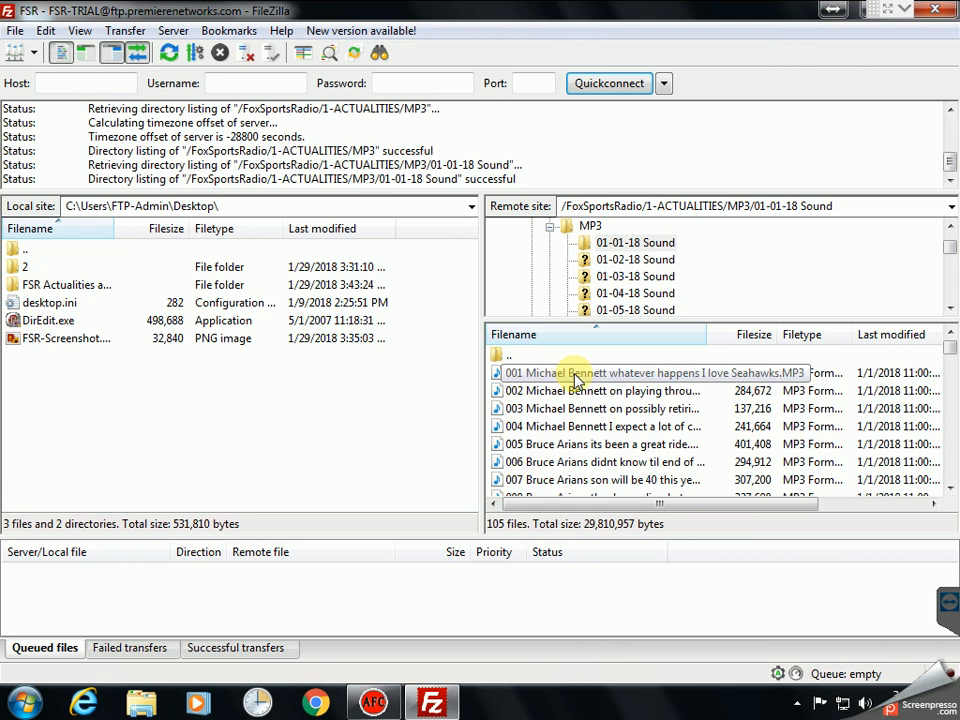
pyautogui.click(570, 377)
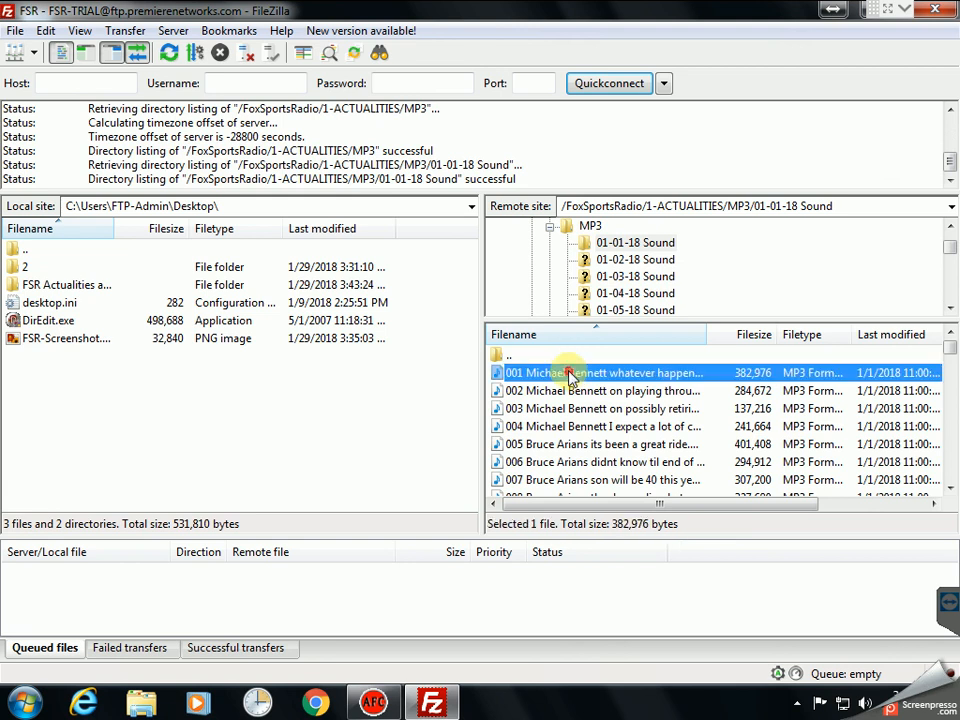
pyautogui.keyDown('shift'); pyautogui.click(570, 411); pyautogui.keyUp('shift')
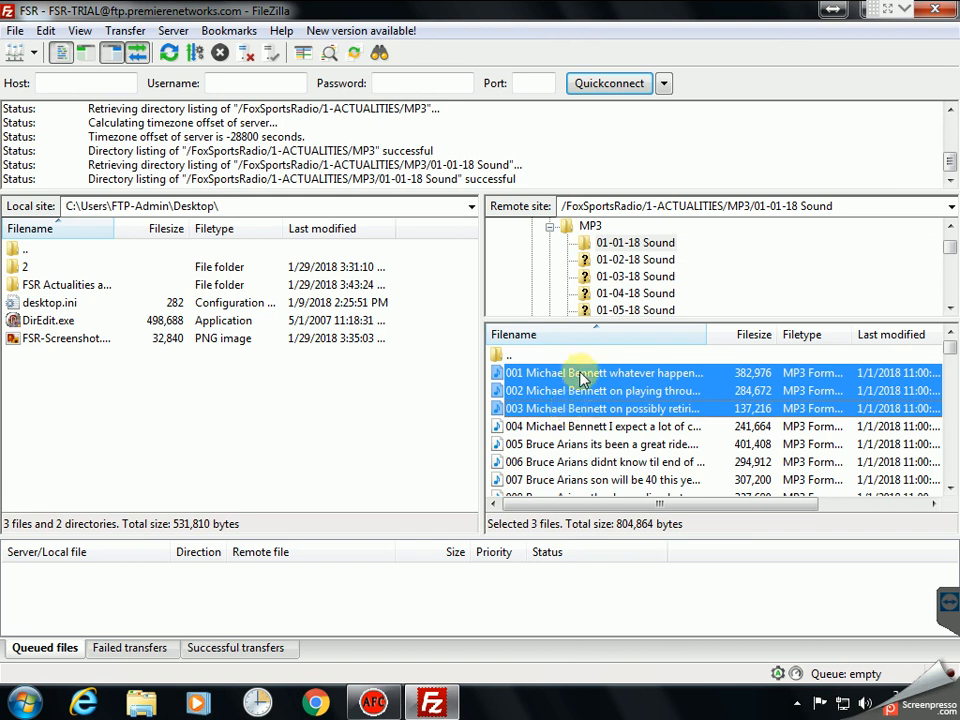
# Queue the three selected MP3 files and process the queue to download them to Desktop.
pyautogui.click(125, 31)
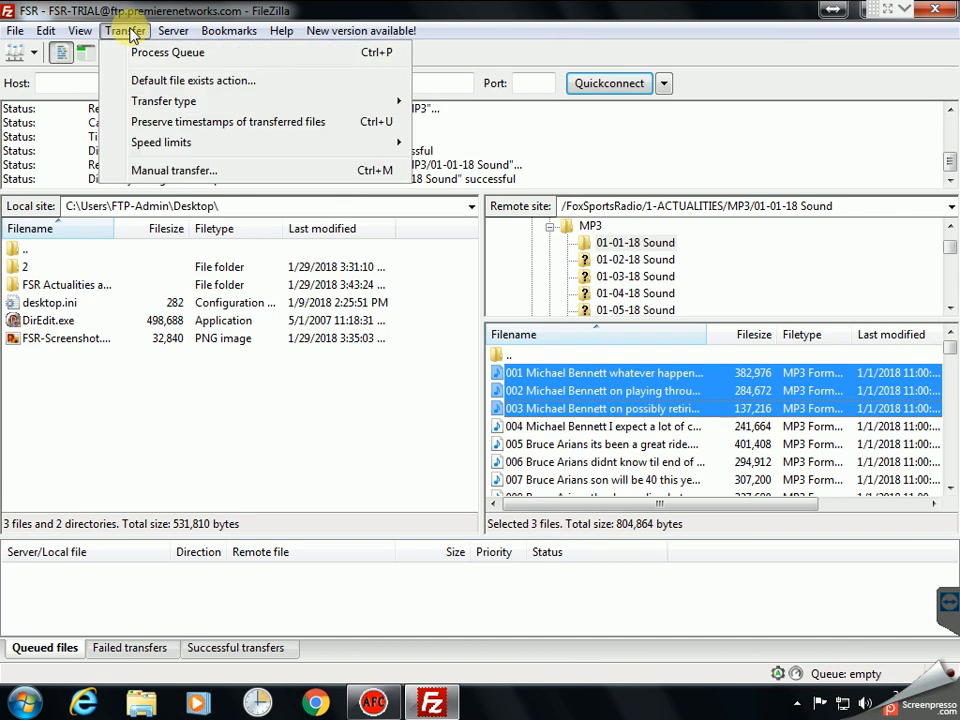
pyautogui.click(154, 14)
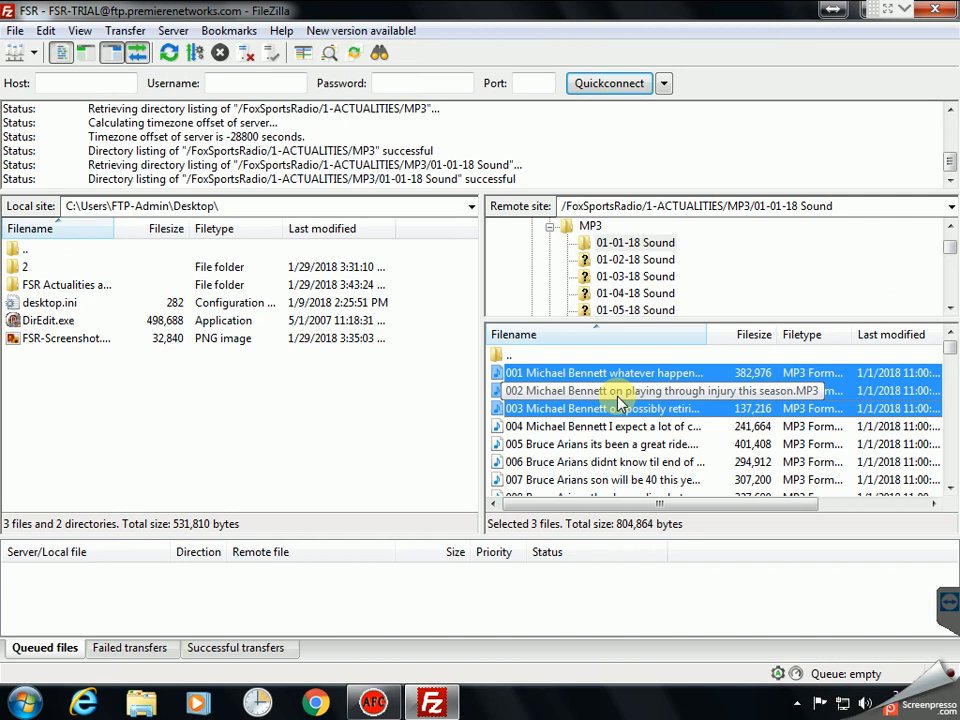
pyautogui.rightClick(620, 401)
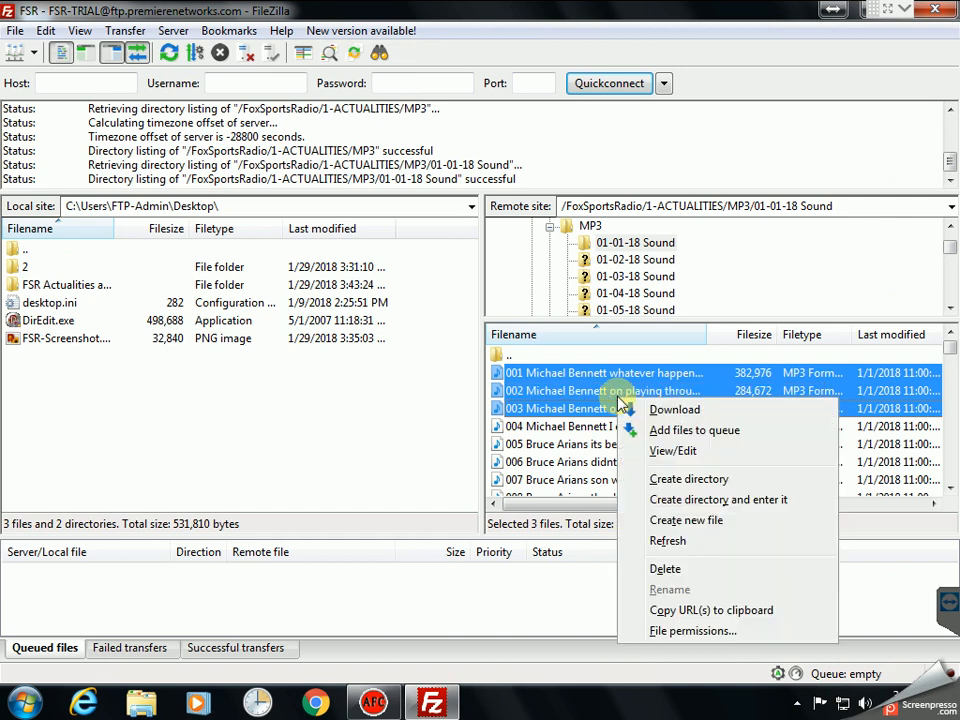
pyautogui.click(657, 432)
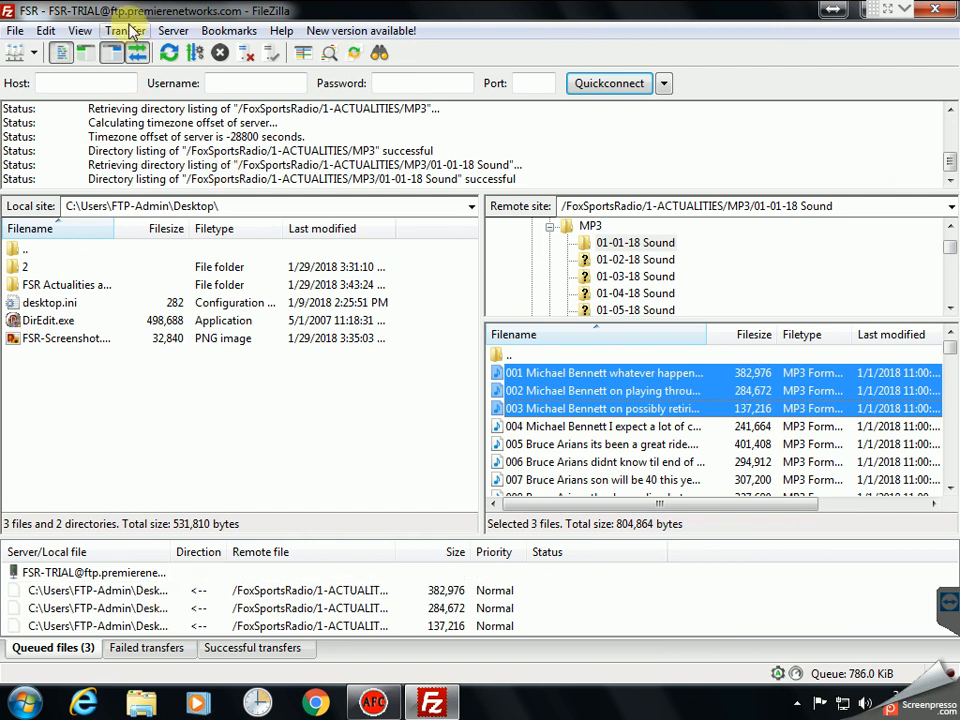
pyautogui.click(127, 31)
pyautogui.click(160, 52)
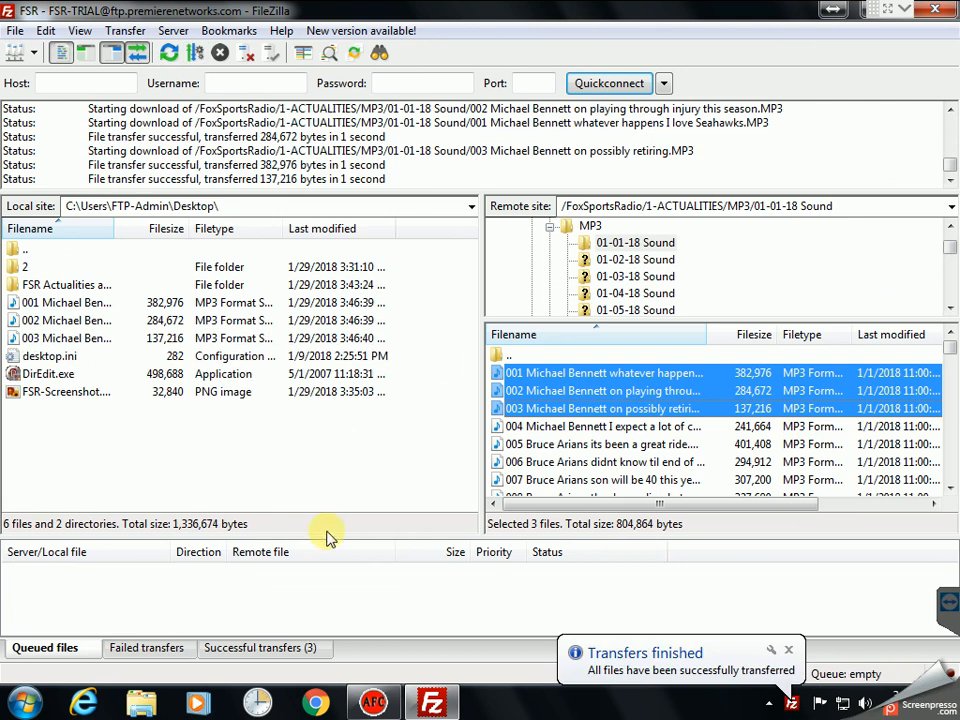
pyautogui.click(788, 650)
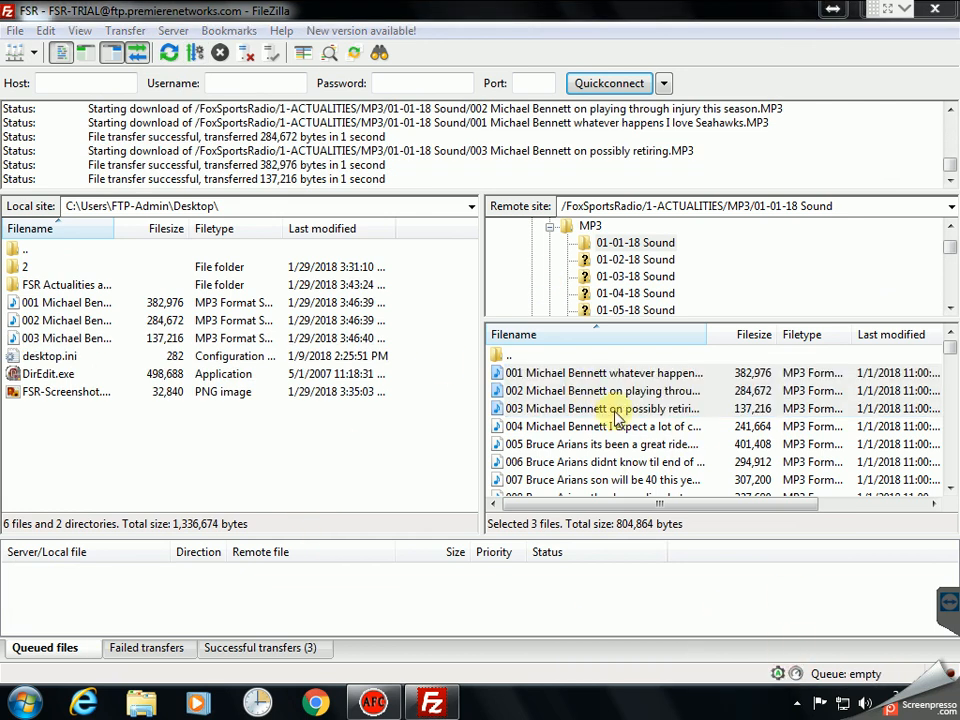
# Autosize the local Filename column and drag remote file 004 into the local Desktop folder.
pyautogui.doubleClick(114, 228)
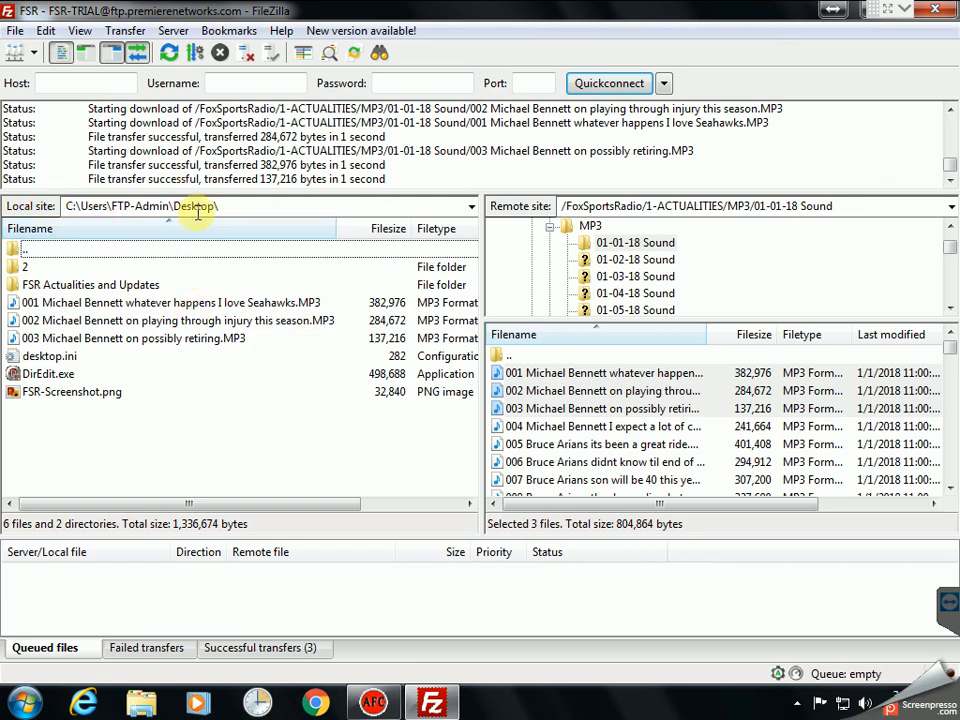
pyautogui.click(681, 461)
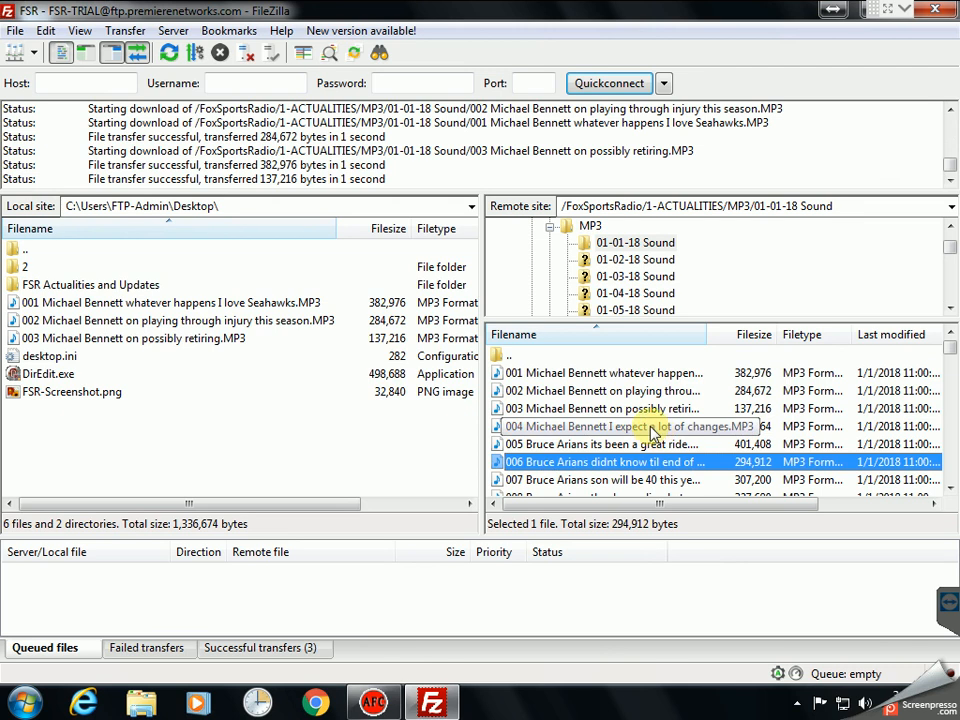
pyautogui.click(655, 430)
pyautogui.moveTo(652, 430); pyautogui.dragTo(285, 430)
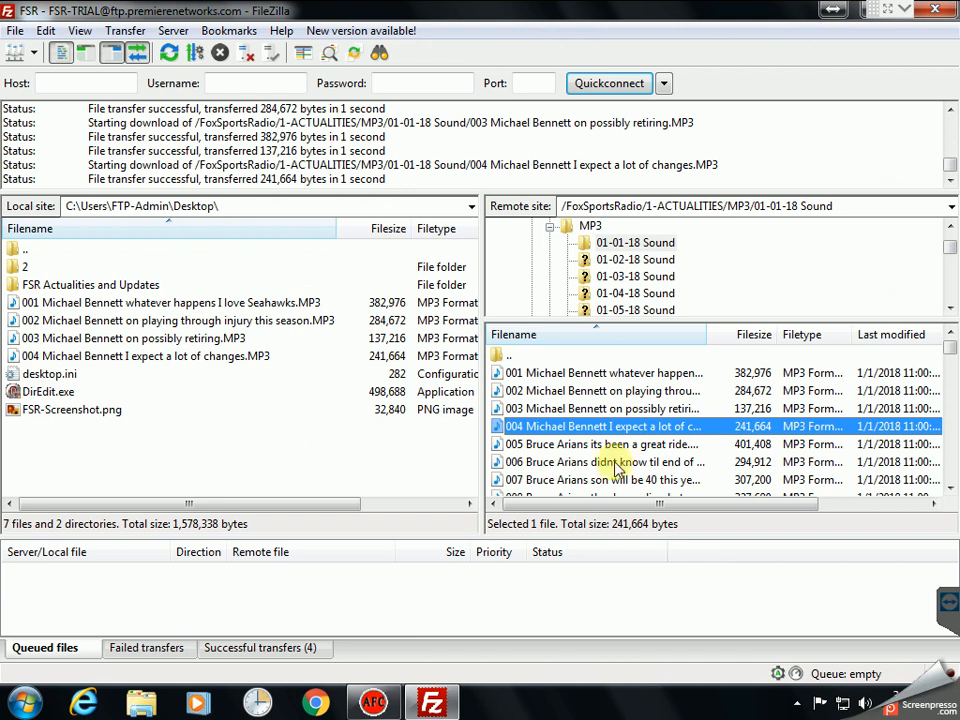
# Select files 001 through 104 and add all of them to the transfer queue.
pyautogui.click(578, 461)
pyautogui.click(595, 375)
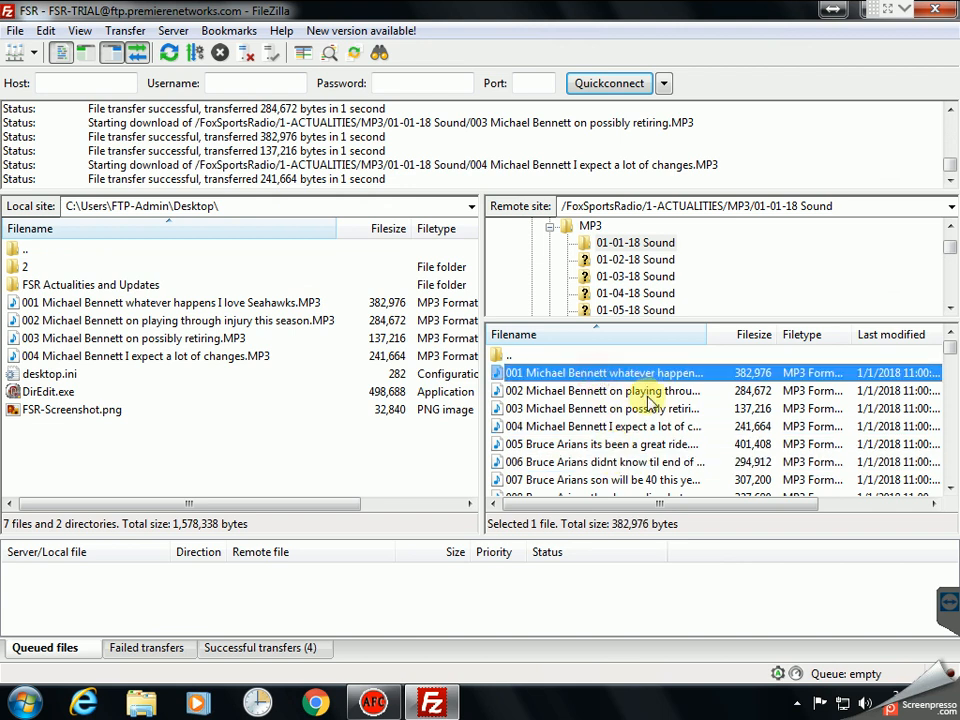
pyautogui.scroll(-20, 602, 408)
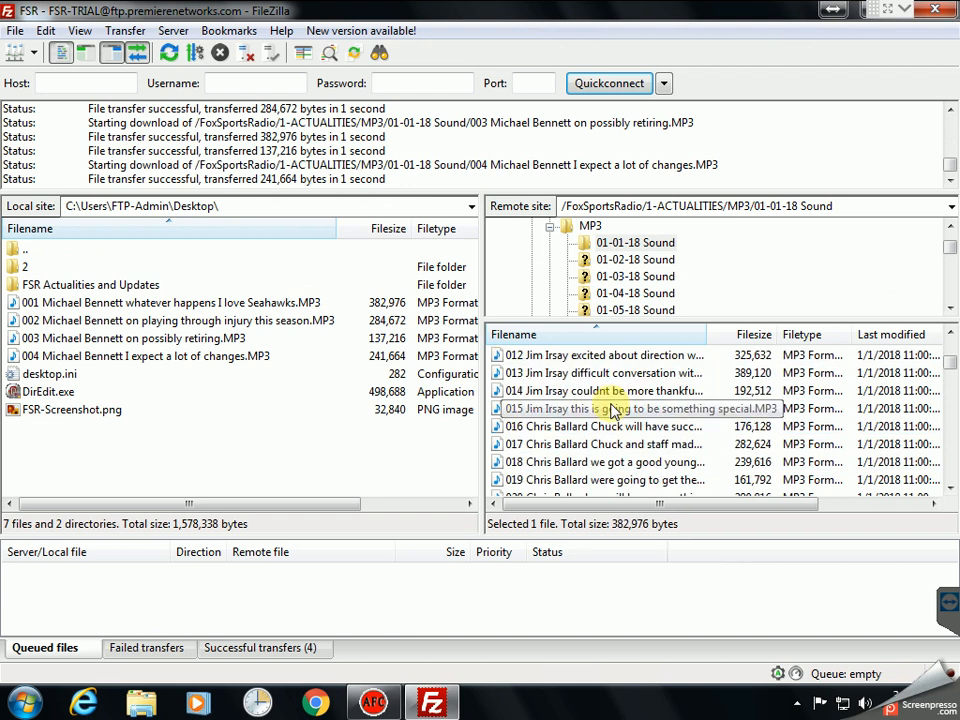
pyautogui.scroll(-10, 608, 405)
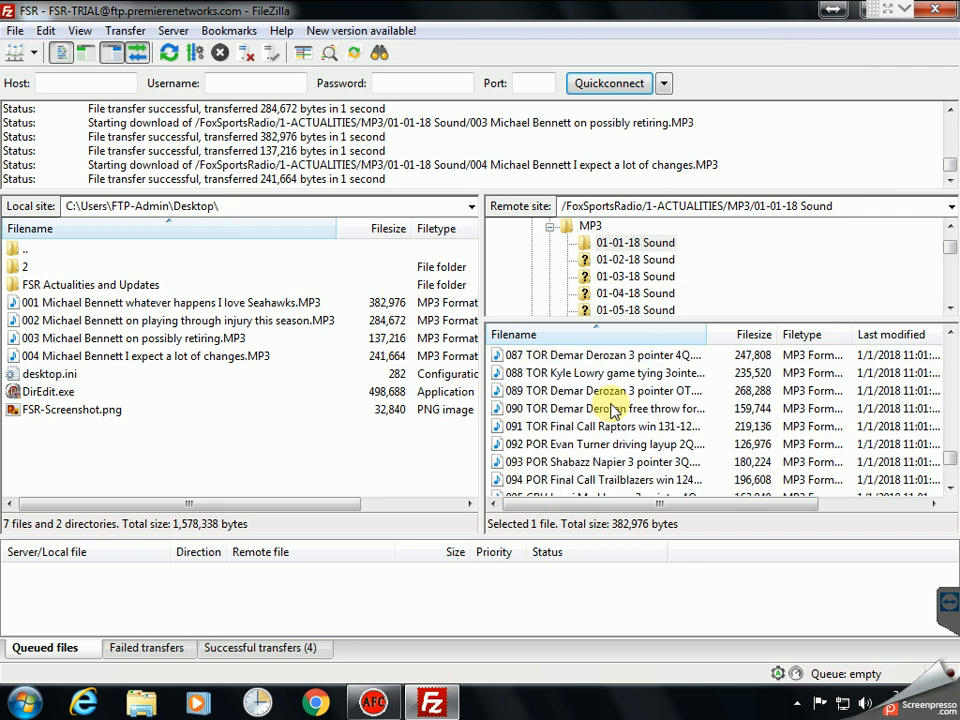
pyautogui.keyDown('shift'); pyautogui.click(620, 462); pyautogui.keyUp('shift')
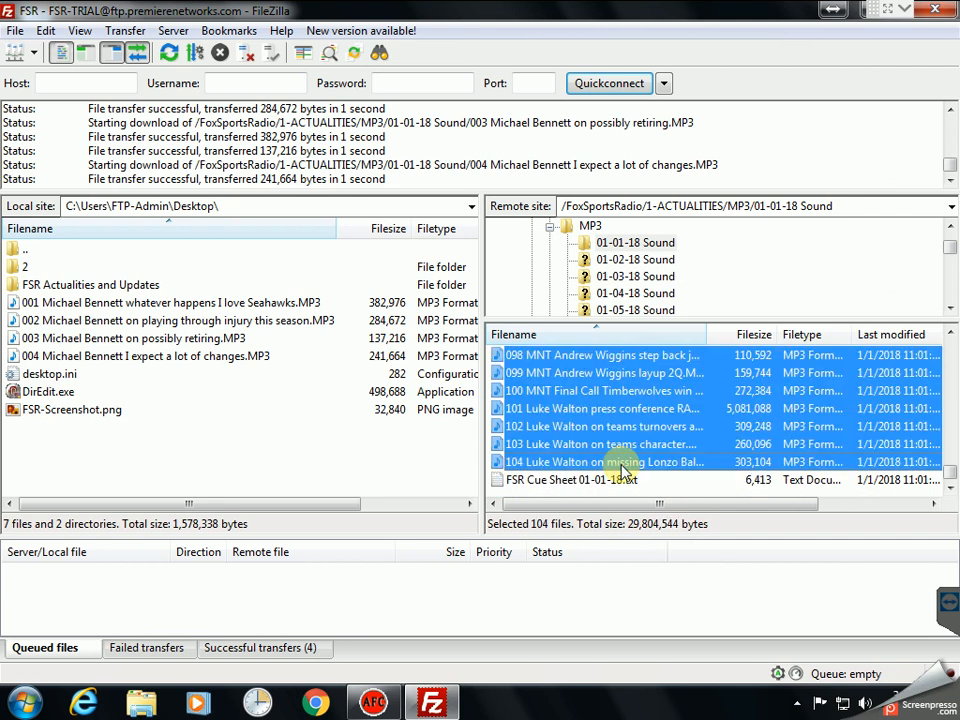
pyautogui.rightClick(621, 467)
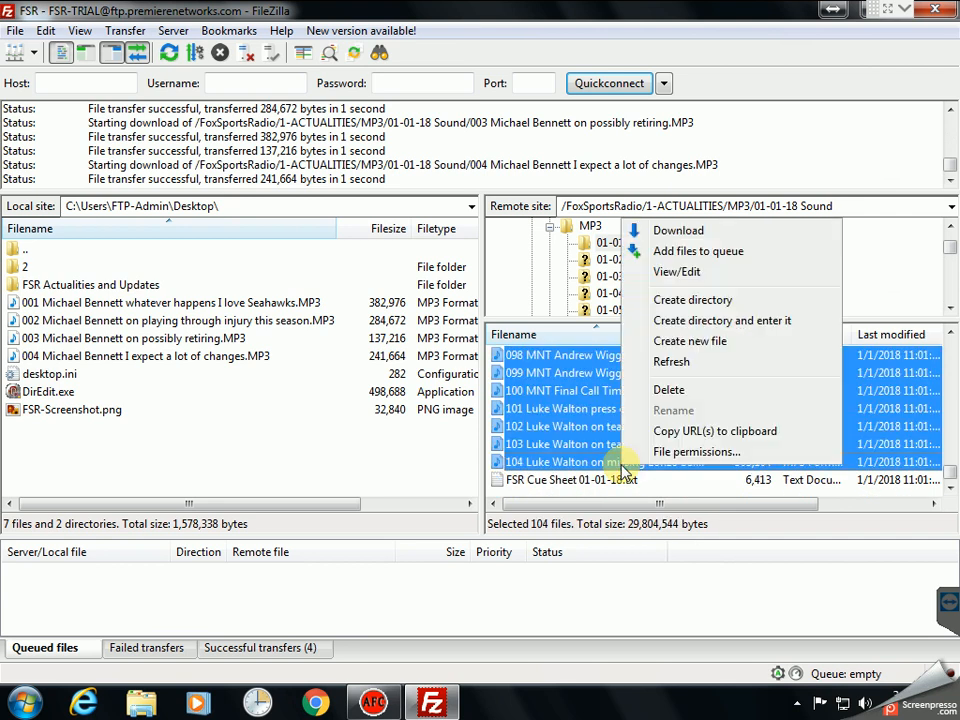
pyautogui.click(697, 253)
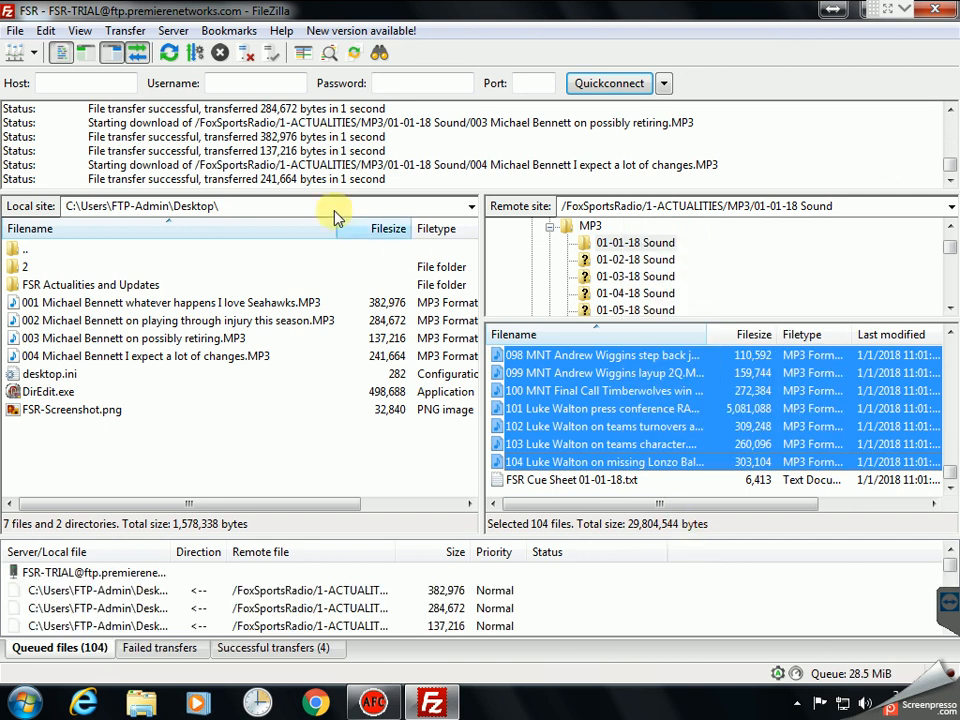
pyautogui.click(125, 31)
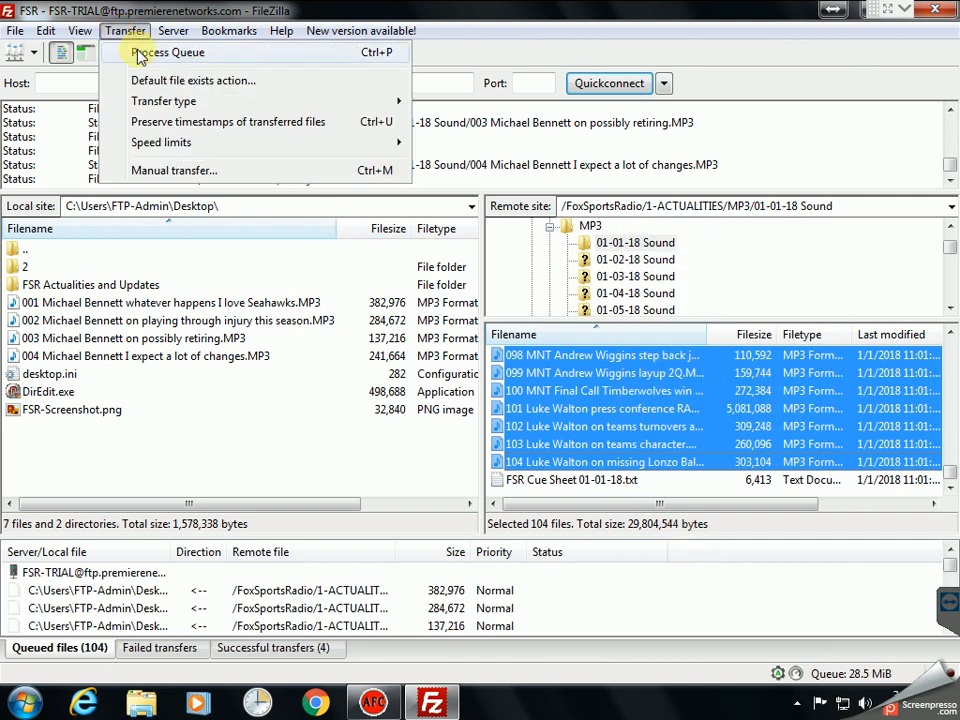
pyautogui.click(467, 11)
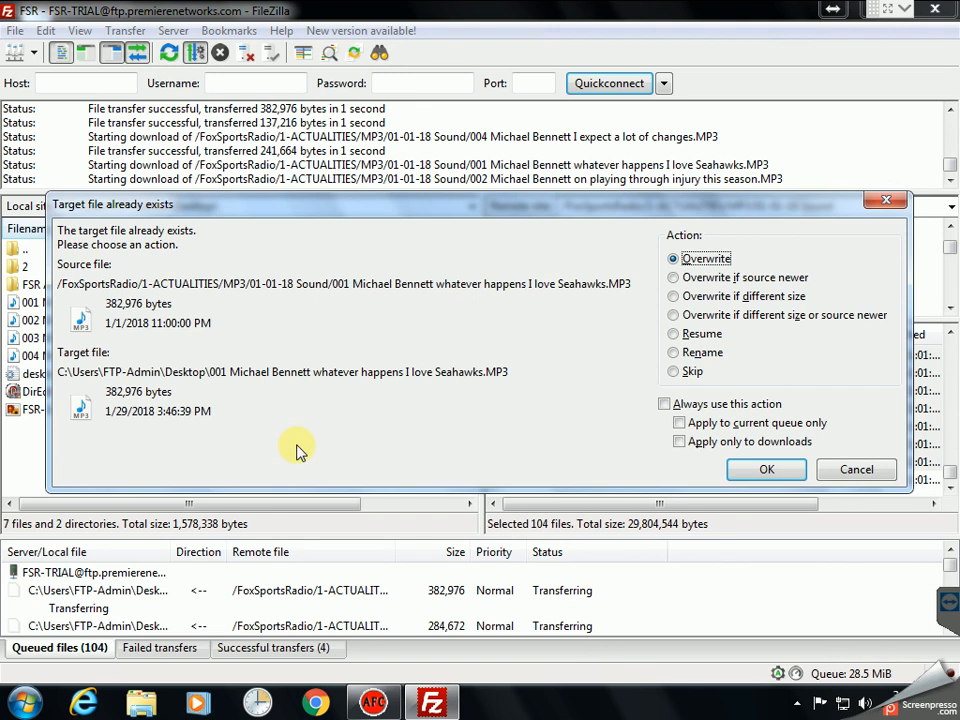
# Answer the file-exists prompt with Skip, always, for the current queue only, and resume.
pyautogui.moveTo(390, 212); pyautogui.dragTo(425, 165)
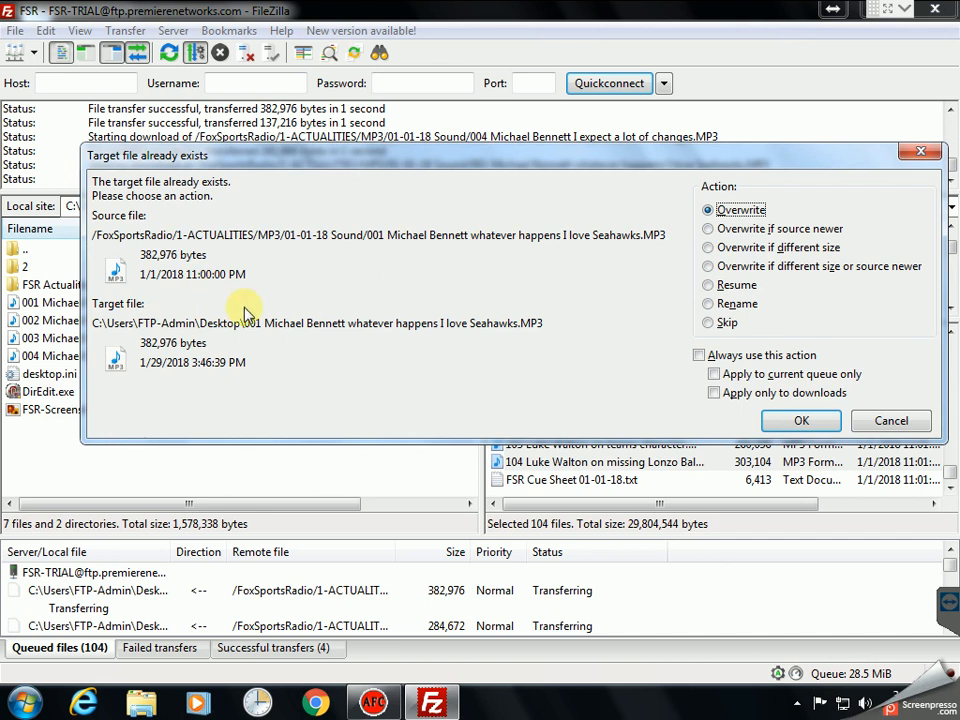
pyautogui.click(708, 322)
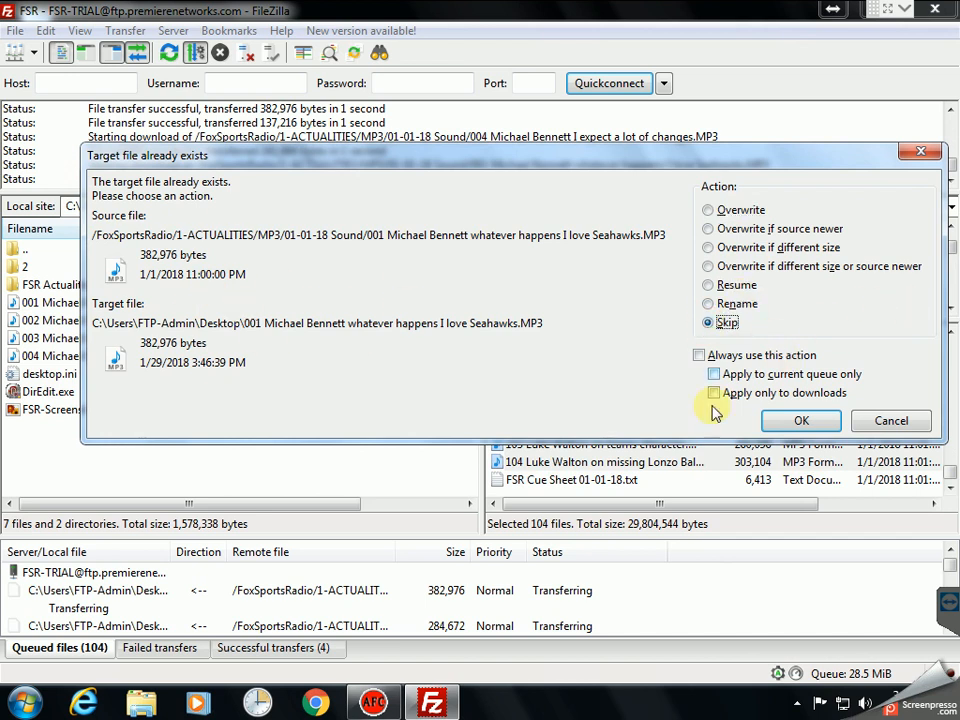
pyautogui.click(797, 428)
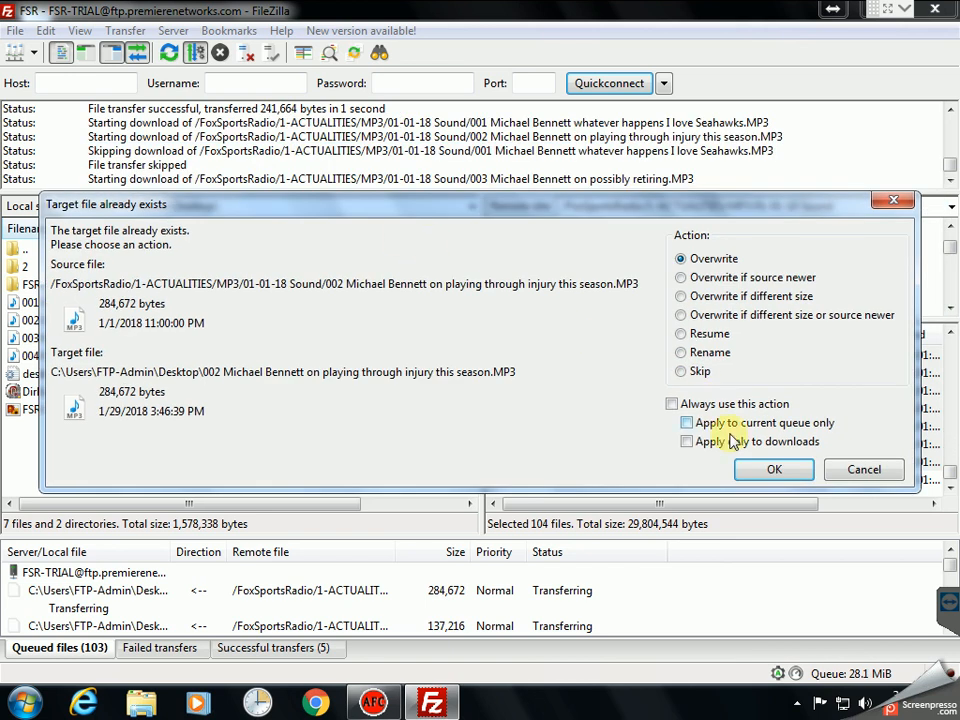
pyautogui.click(677, 404)
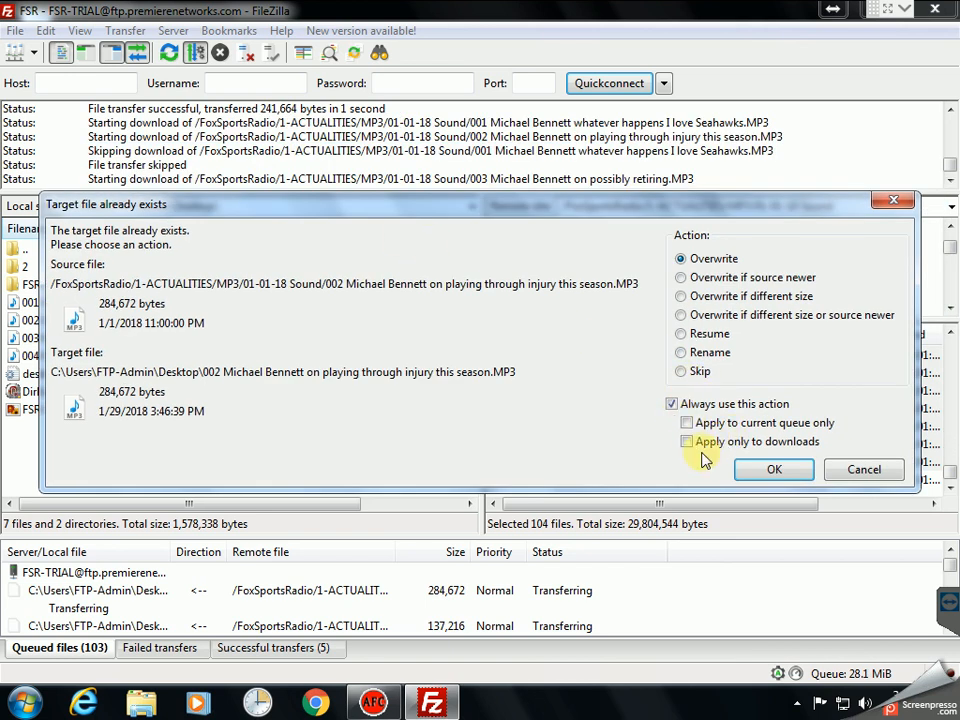
pyautogui.click(682, 371)
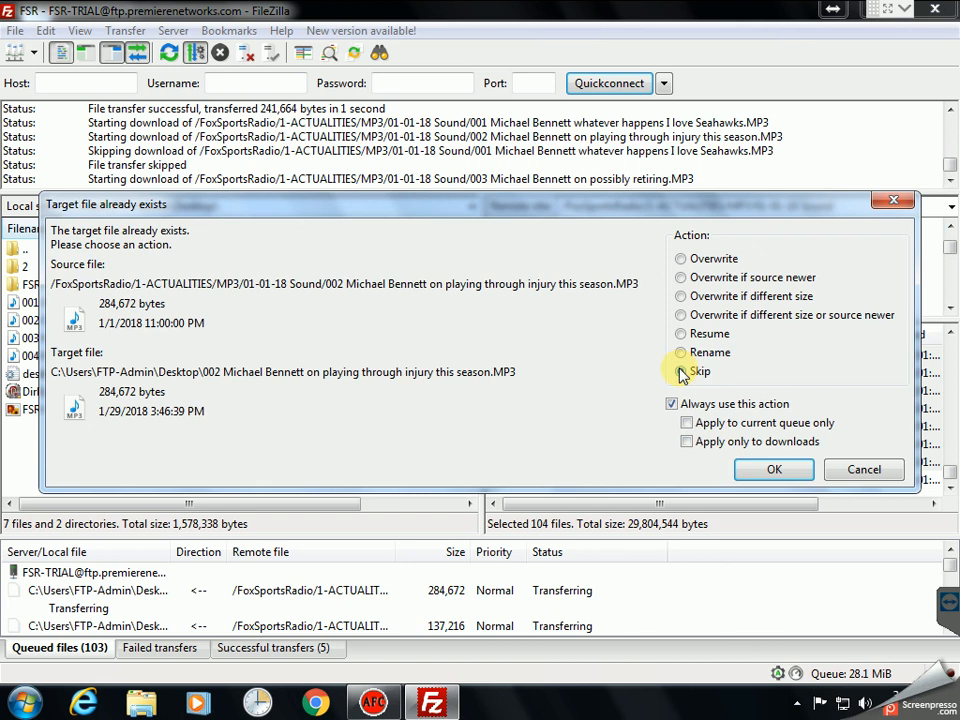
pyautogui.click(687, 423)
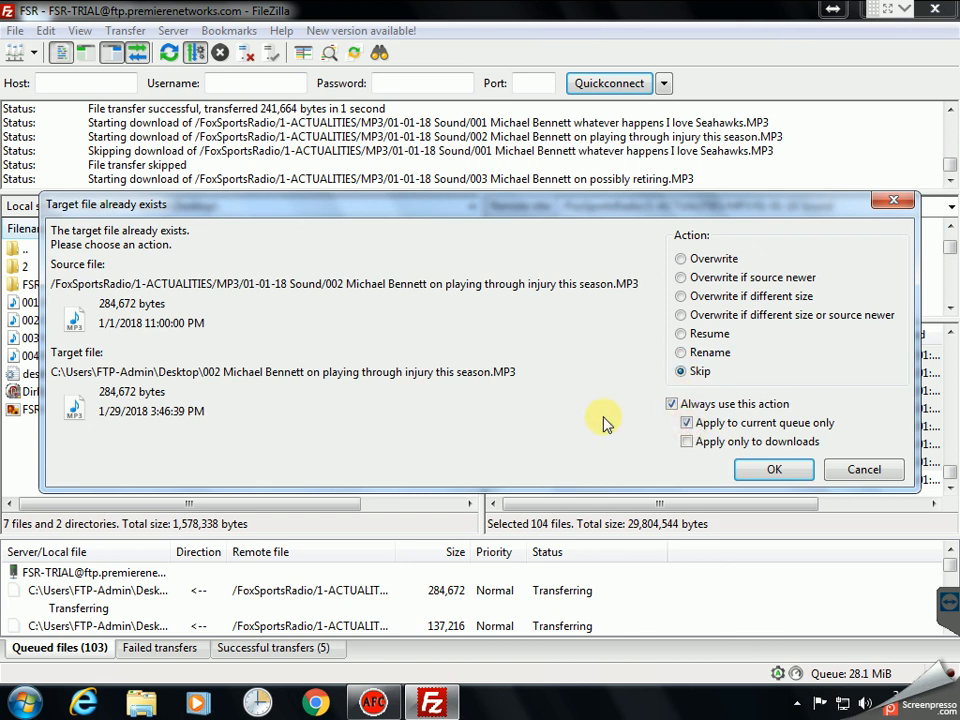
pyautogui.click(764, 470)
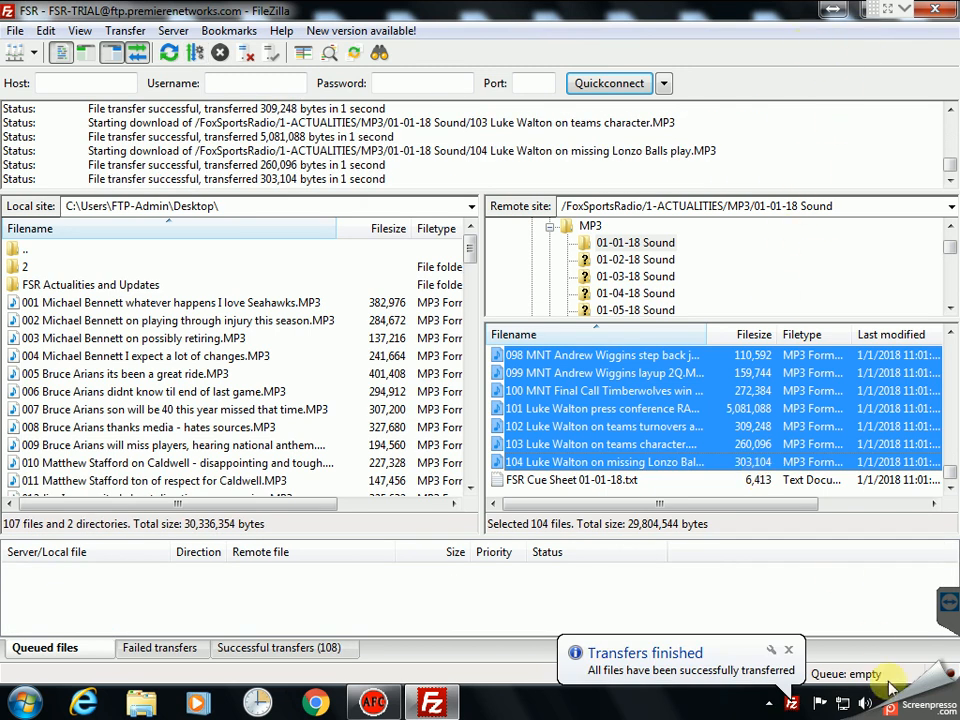
# Disconnect FileZilla from the FTP server and close the program.
pyautogui.click(955, 704)
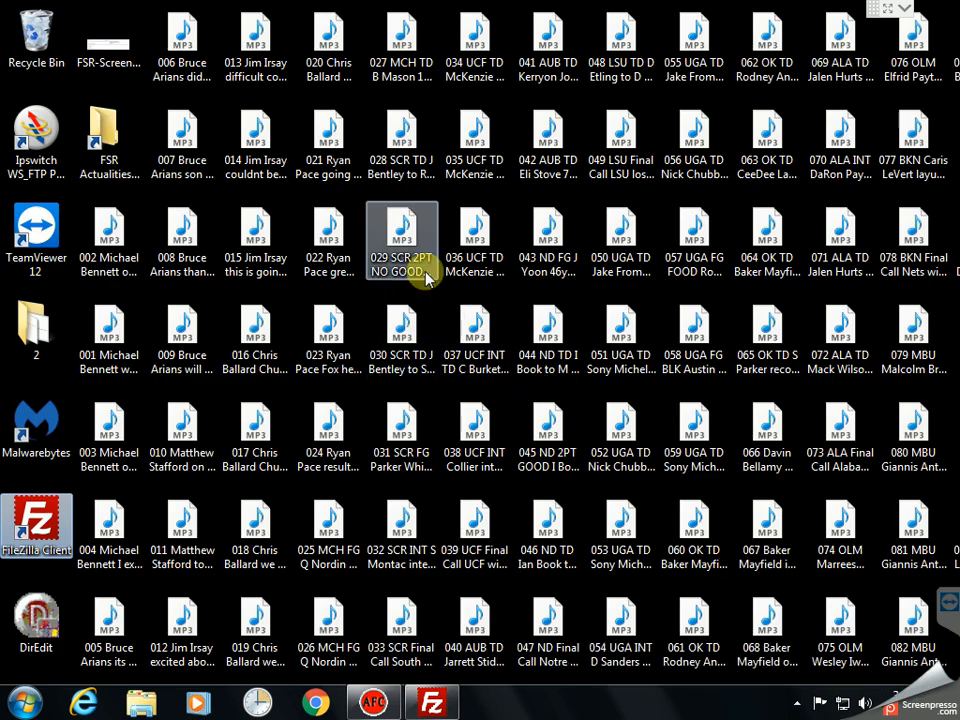
pyautogui.click(431, 703)
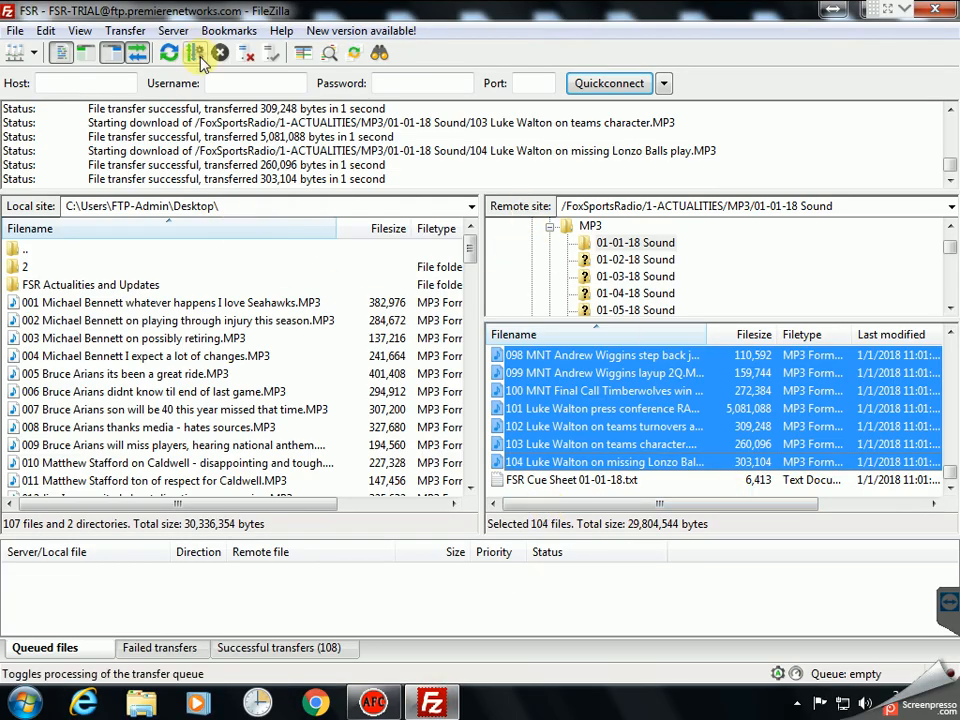
pyautogui.click(246, 52)
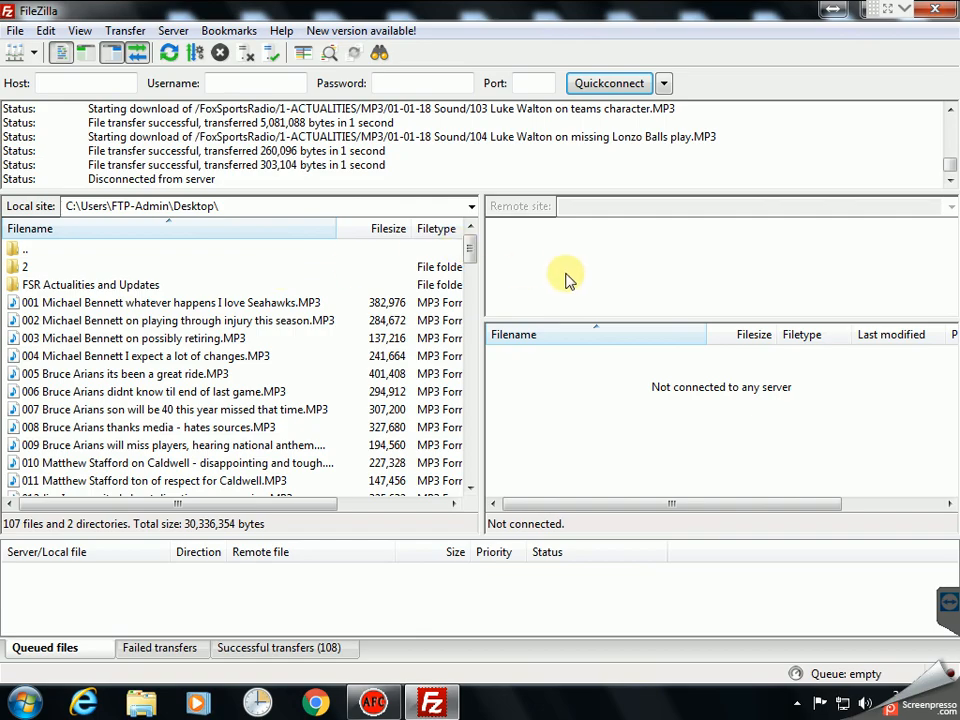
pyautogui.click(934, 9)
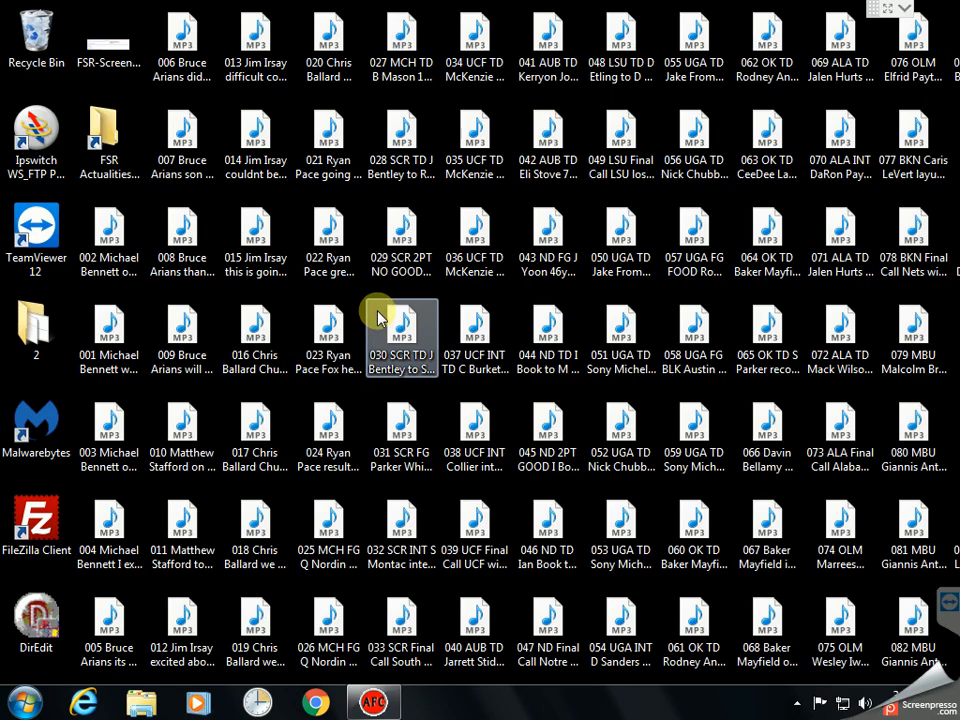
# Relaunch FileZilla from the desktop, dismiss the update notice, and open the Site Manager.
pyautogui.doubleClick(64, 518)
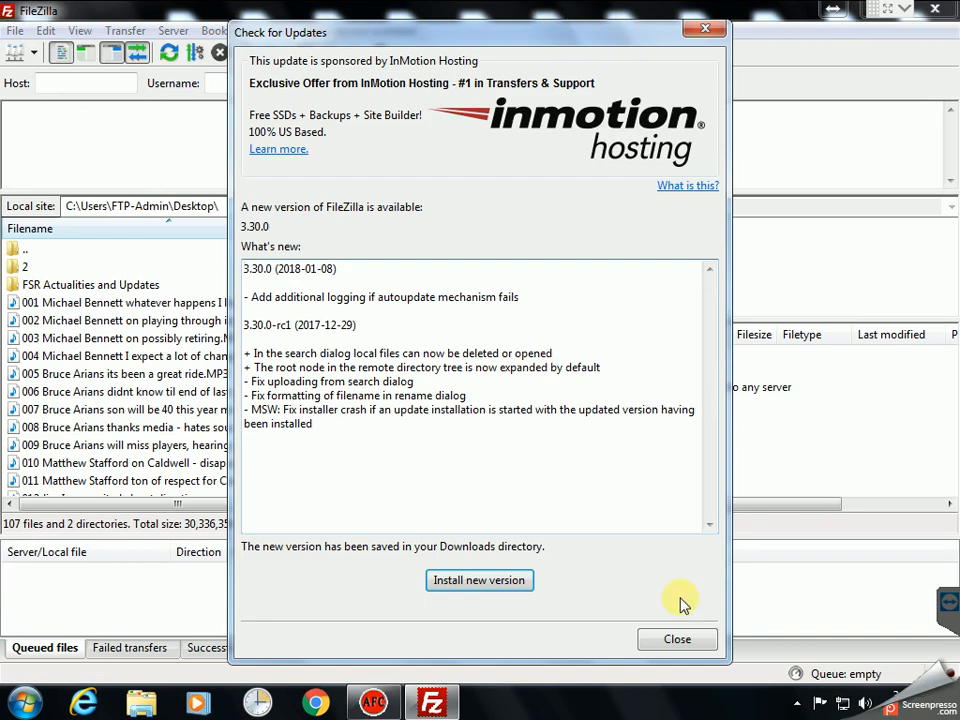
pyautogui.click(688, 641)
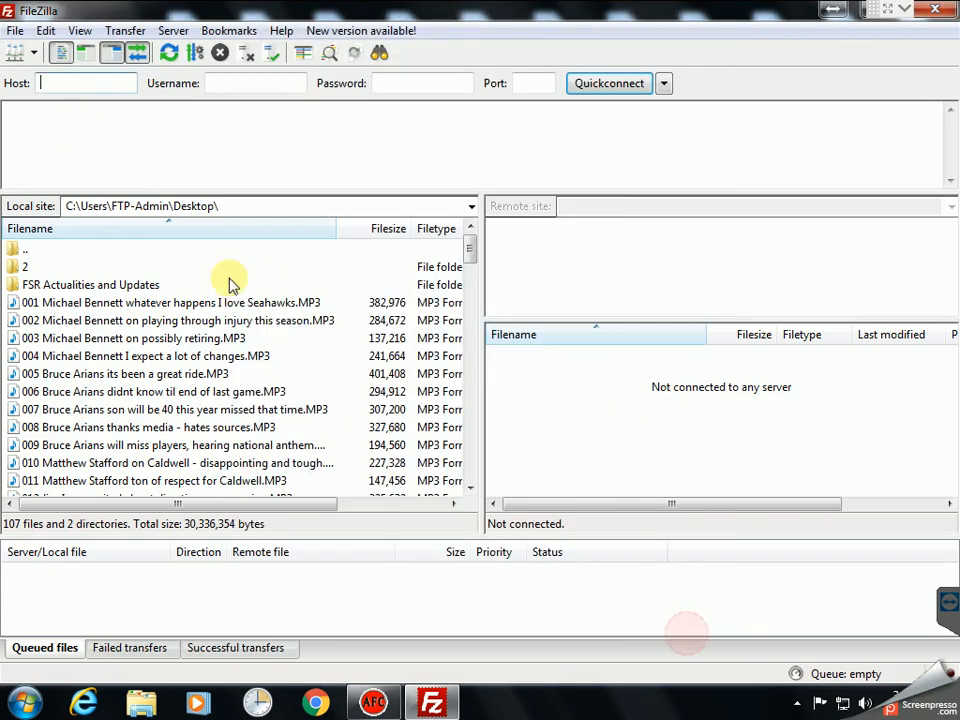
pyautogui.click(16, 31)
pyautogui.click(18, 52)
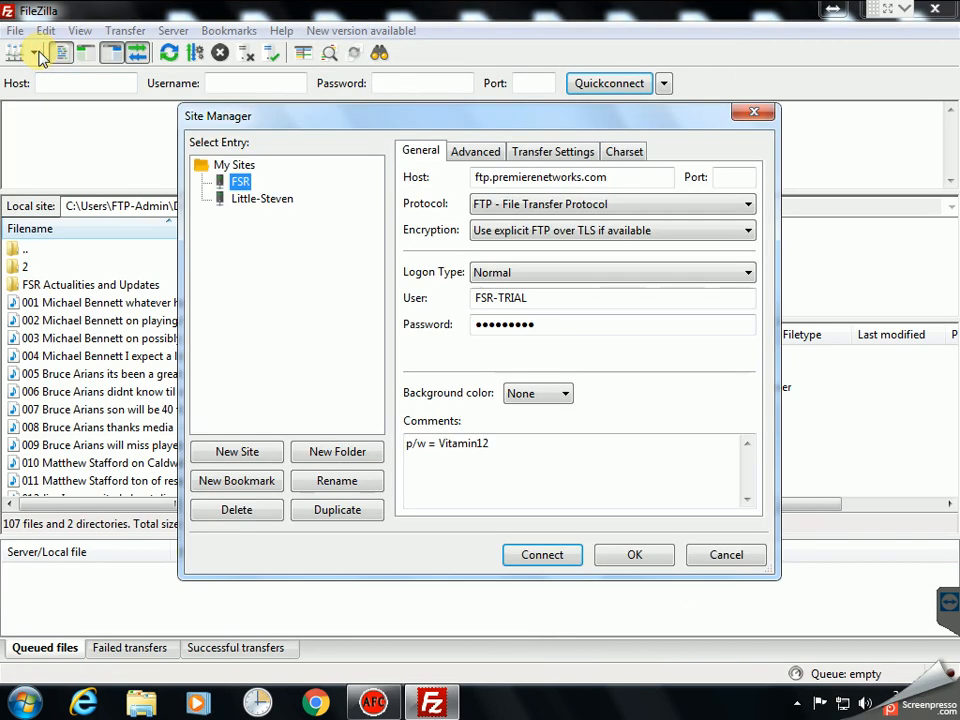
# Close Site Manager, connect briefly to the saved FSR site, then disconnect from the server.
pyautogui.click(721, 557)
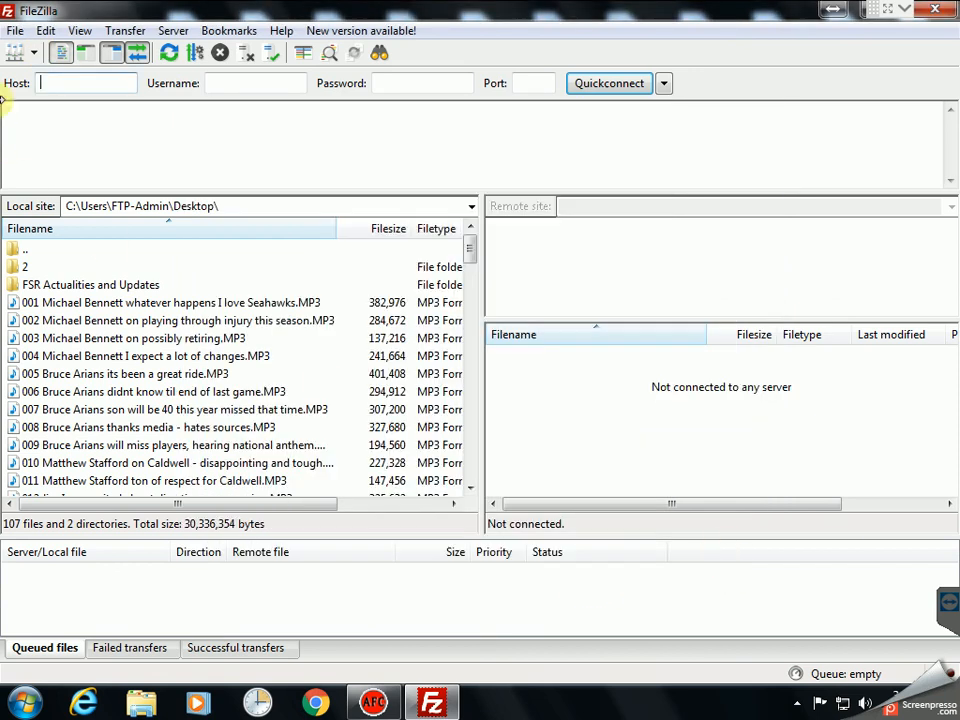
pyautogui.click(34, 53)
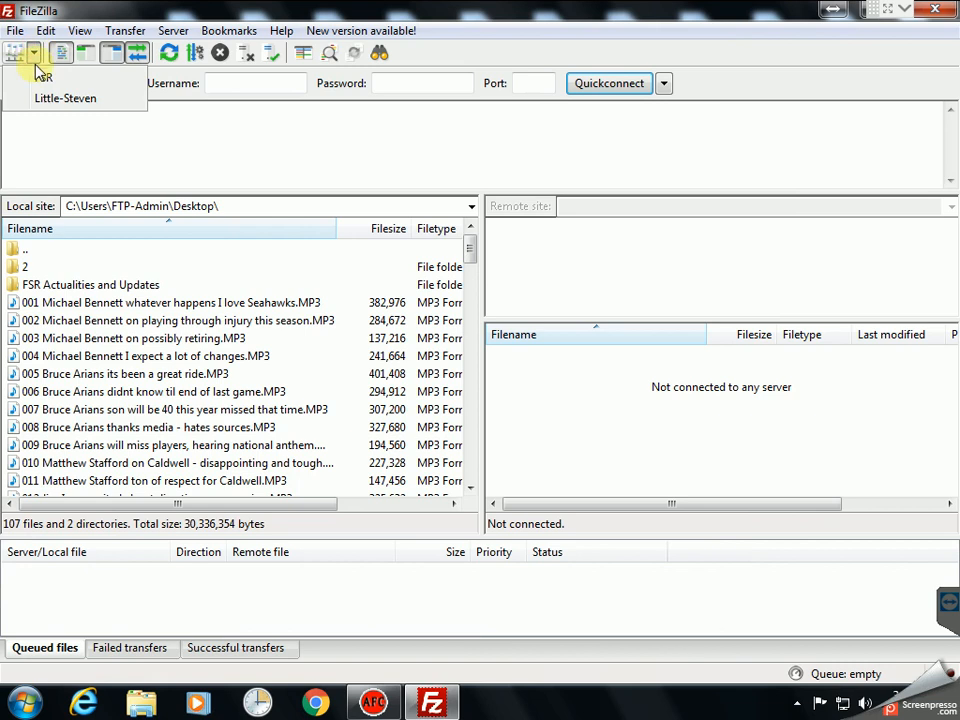
pyautogui.click(38, 80)
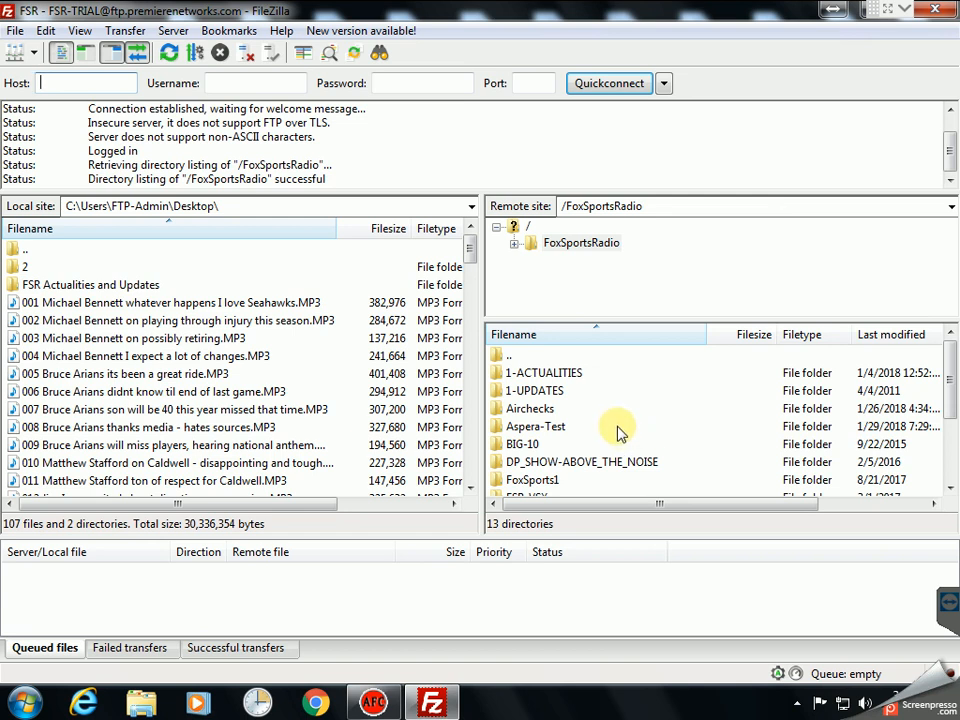
pyautogui.click(245, 54)
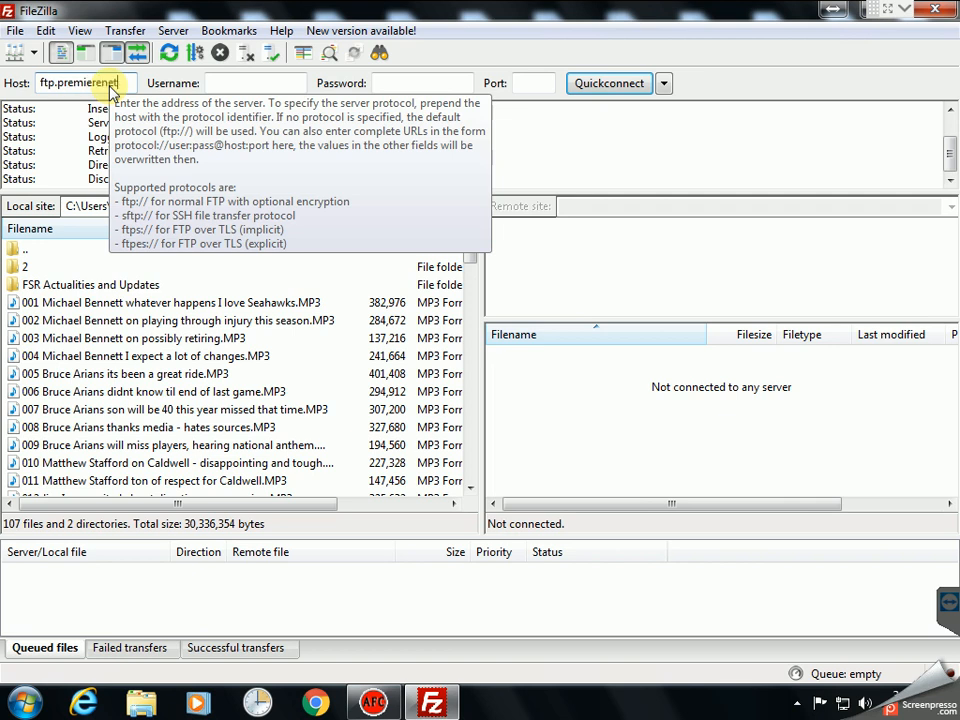
# Quickconnect to host ftp.premierenetworks.com with the account's username and password.
pyautogui.write('etworks.com')
pyautogui.press('Tab')
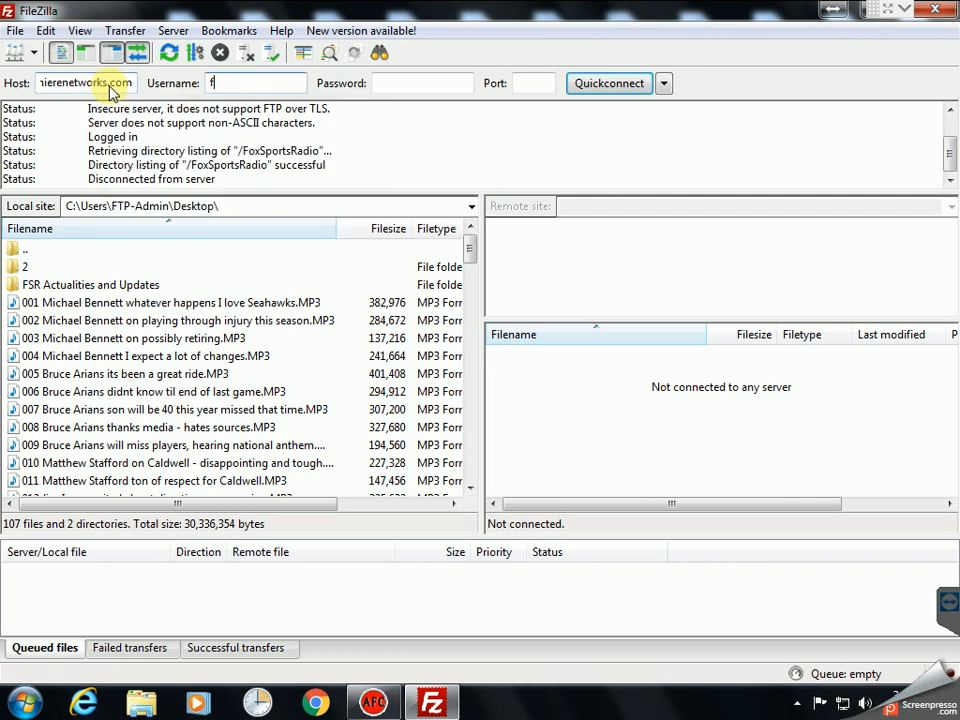
pyautogui.press('Tab')
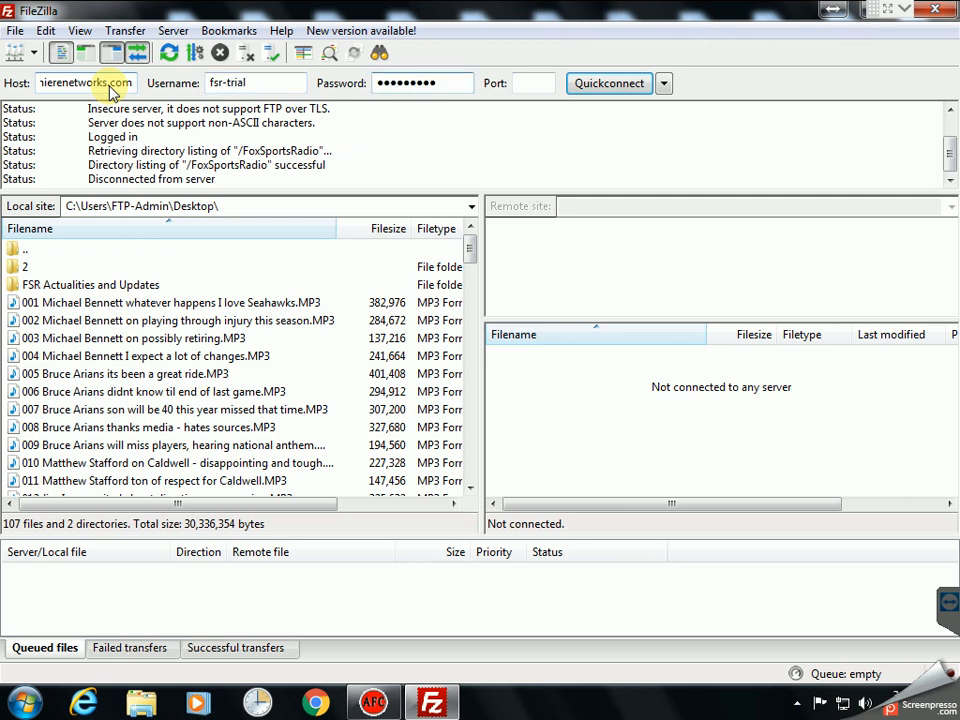
pyautogui.press('Return')
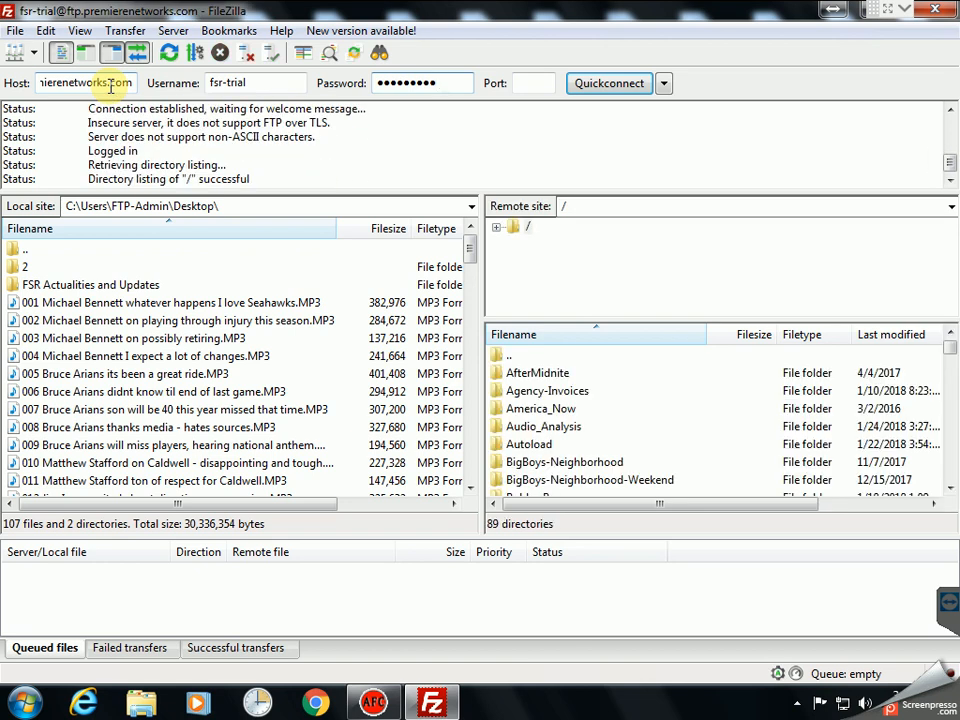
pyautogui.click(50, 84)
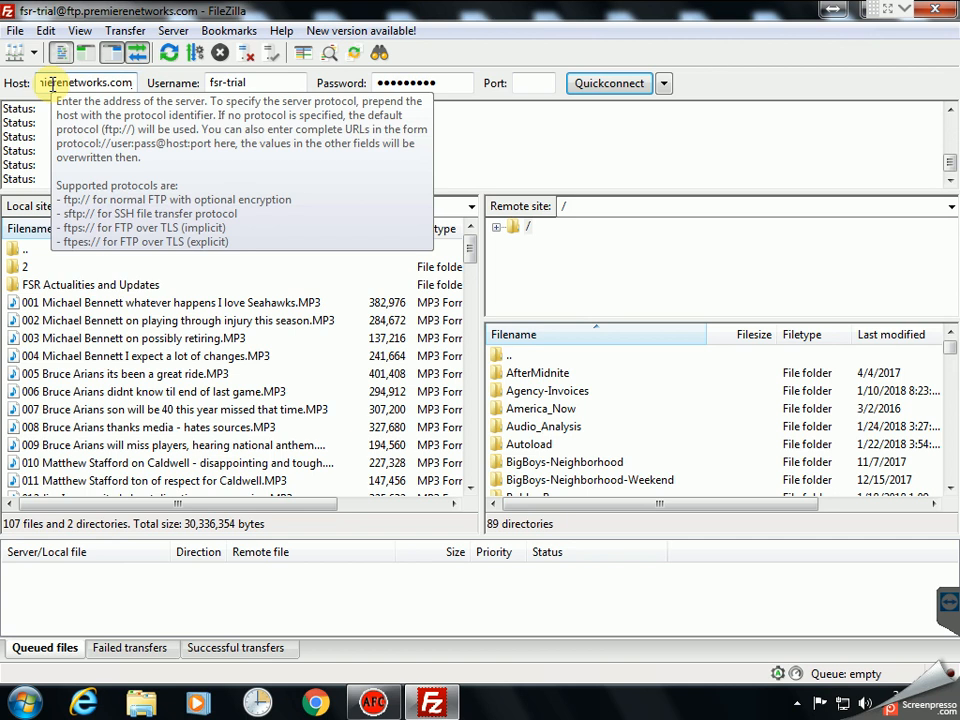
# On the server, open FoxSportsRadio/1-ACTUALITIES/MP3.
pyautogui.click(515, 391)
pyautogui.press('f')
pyautogui.scroll(-2, 585, 395)
pyautogui.doubleClick(553, 390)
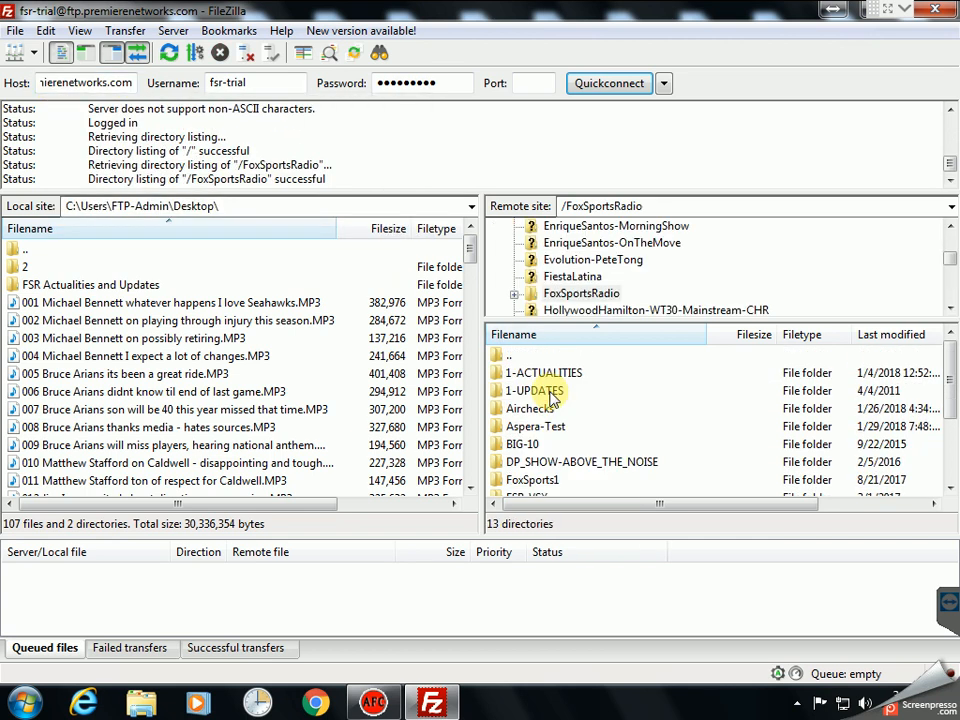
pyautogui.doubleClick(553, 373)
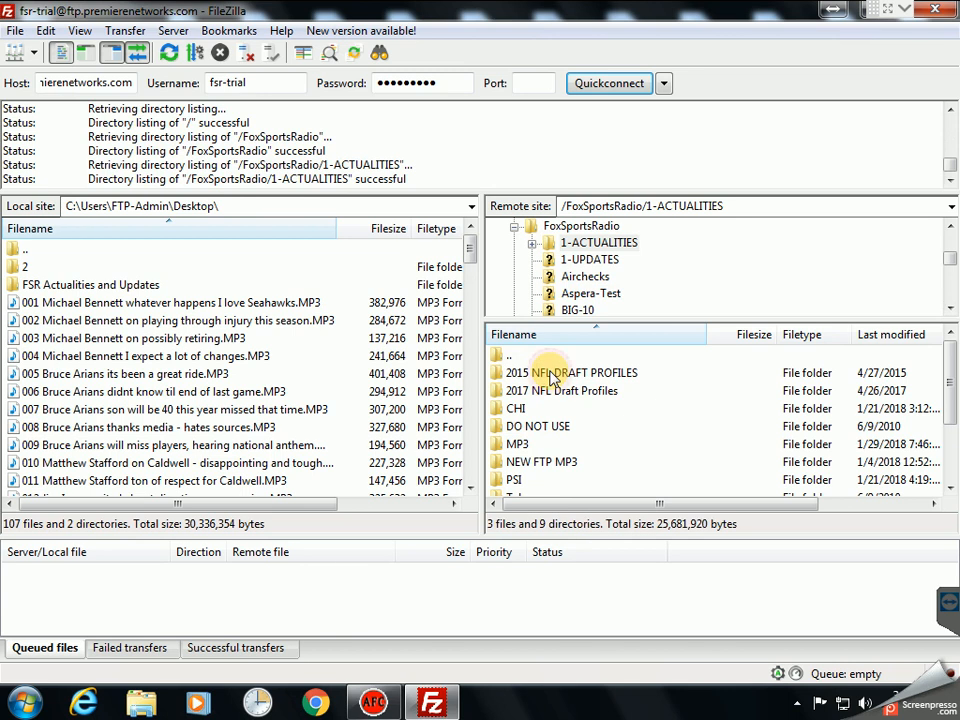
pyautogui.doubleClick(517, 446)
# Go back up to FoxSportsRadio and open 1-UPDATES/MP3.
pyautogui.doubleClick(505, 360)
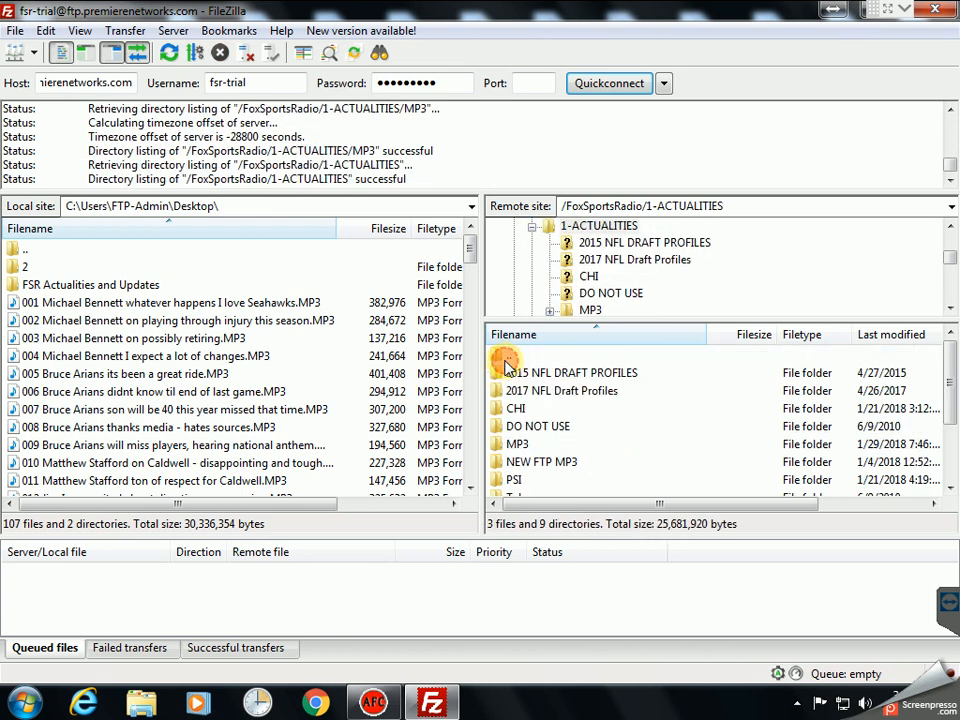
pyautogui.doubleClick(507, 357)
pyautogui.doubleClick(536, 391)
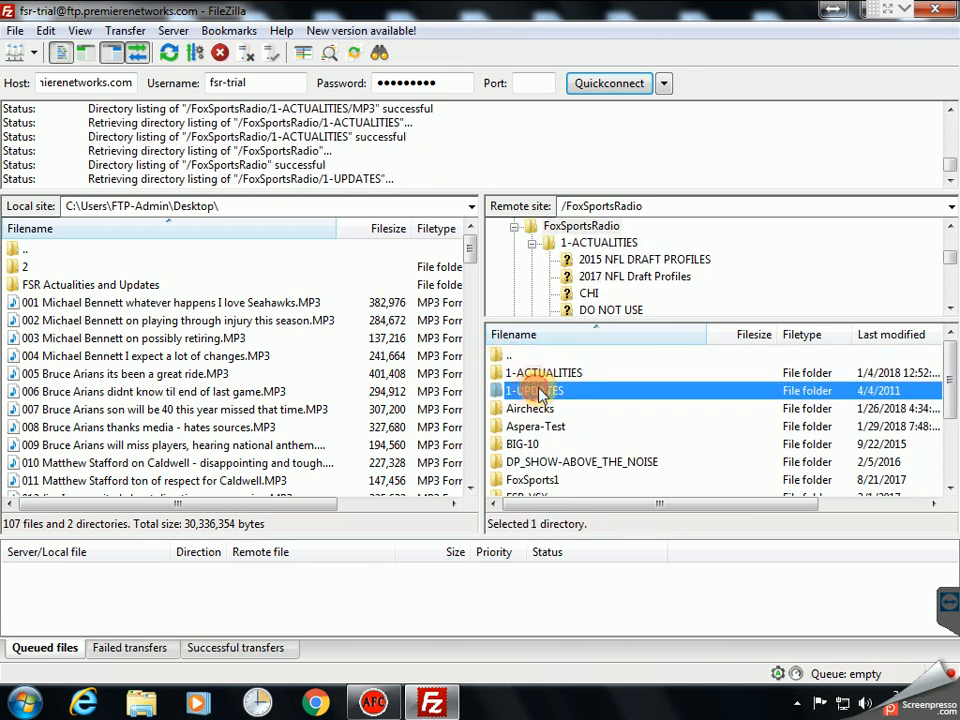
pyautogui.doubleClick(510, 365)
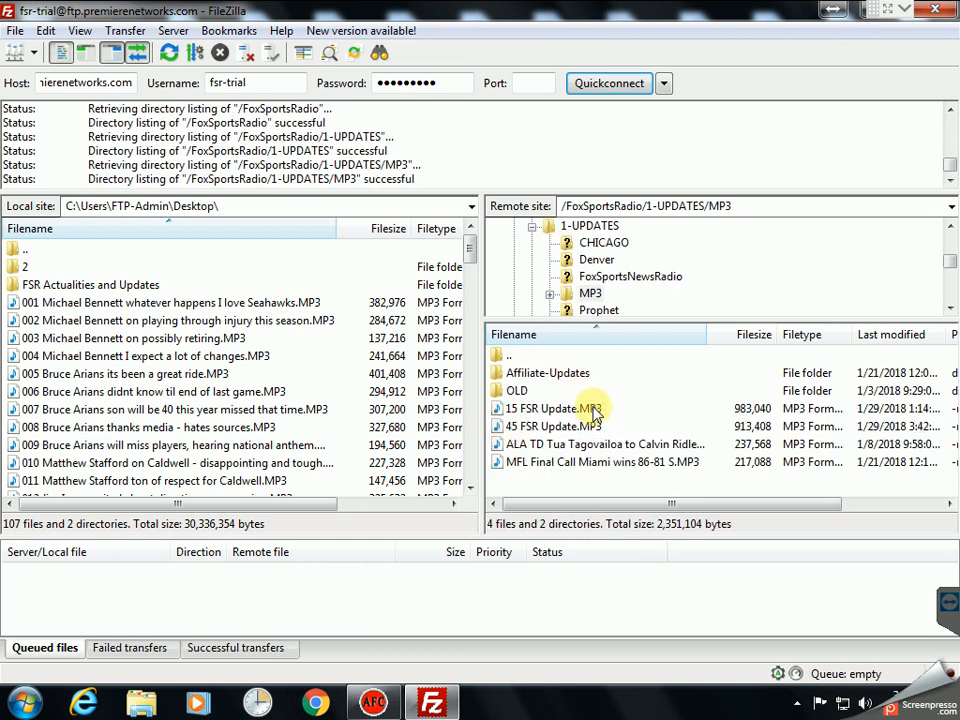